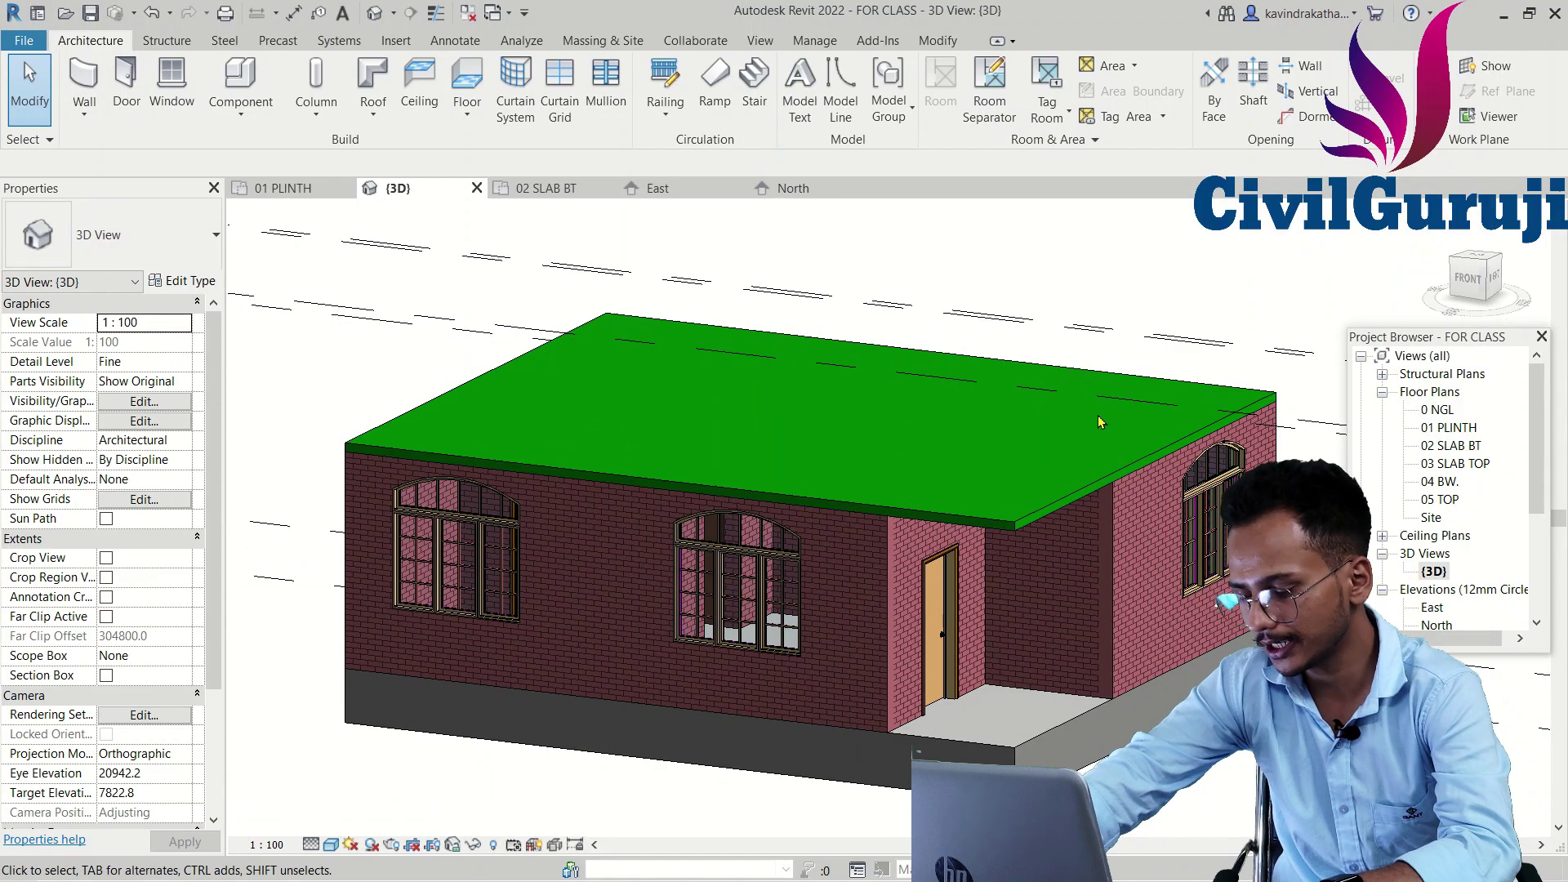
# - Temporarily hide the green roof in the 3D view
pyautogui.moveTo(1097, 420)
pyautogui.keyDown('shift'); pyautogui.mouseDown(button='middle')
pyautogui.moveTo(1029, 311)
pyautogui.moveTo(993, 600)
pyautogui.moveTo(1040, 474)
pyautogui.moveTo(1075, 706)
pyautogui.mouseUp(button='middle'); pyautogui.keyUp('shift')
pyautogui.scroll(3, 993, 600)
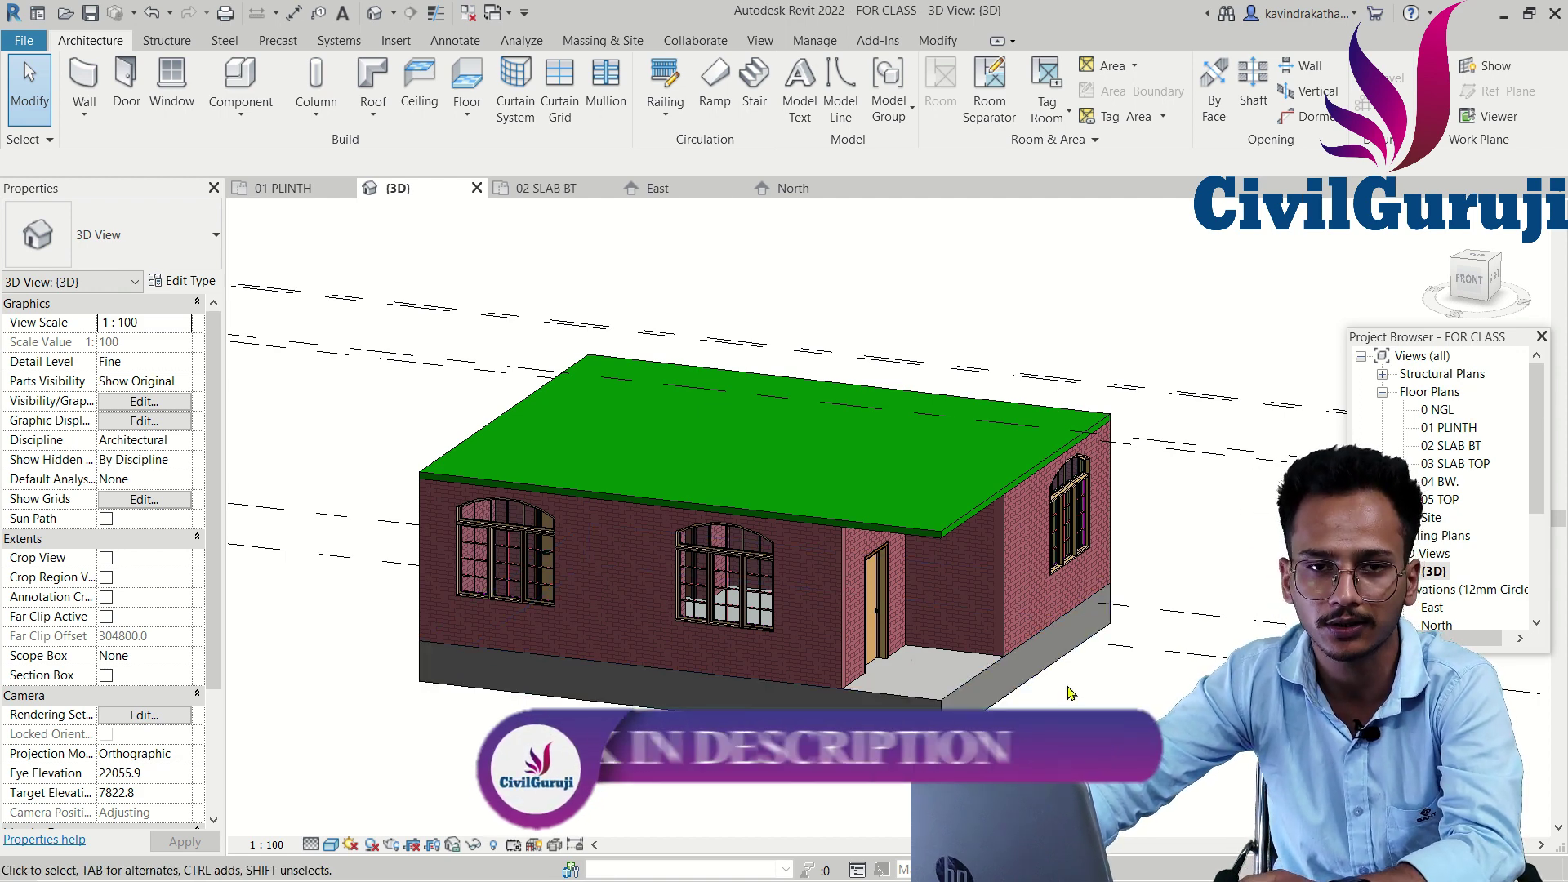
pyautogui.scroll(1, 1085, 690)
pyautogui.moveTo(1086, 690)
pyautogui.mouseDown(button='middle')
pyautogui.moveTo(1123, 605)
pyautogui.moveTo(1100, 576)
pyautogui.moveTo(1056, 639)
pyautogui.moveTo(1046, 629)
pyautogui.mouseUp(button='middle')
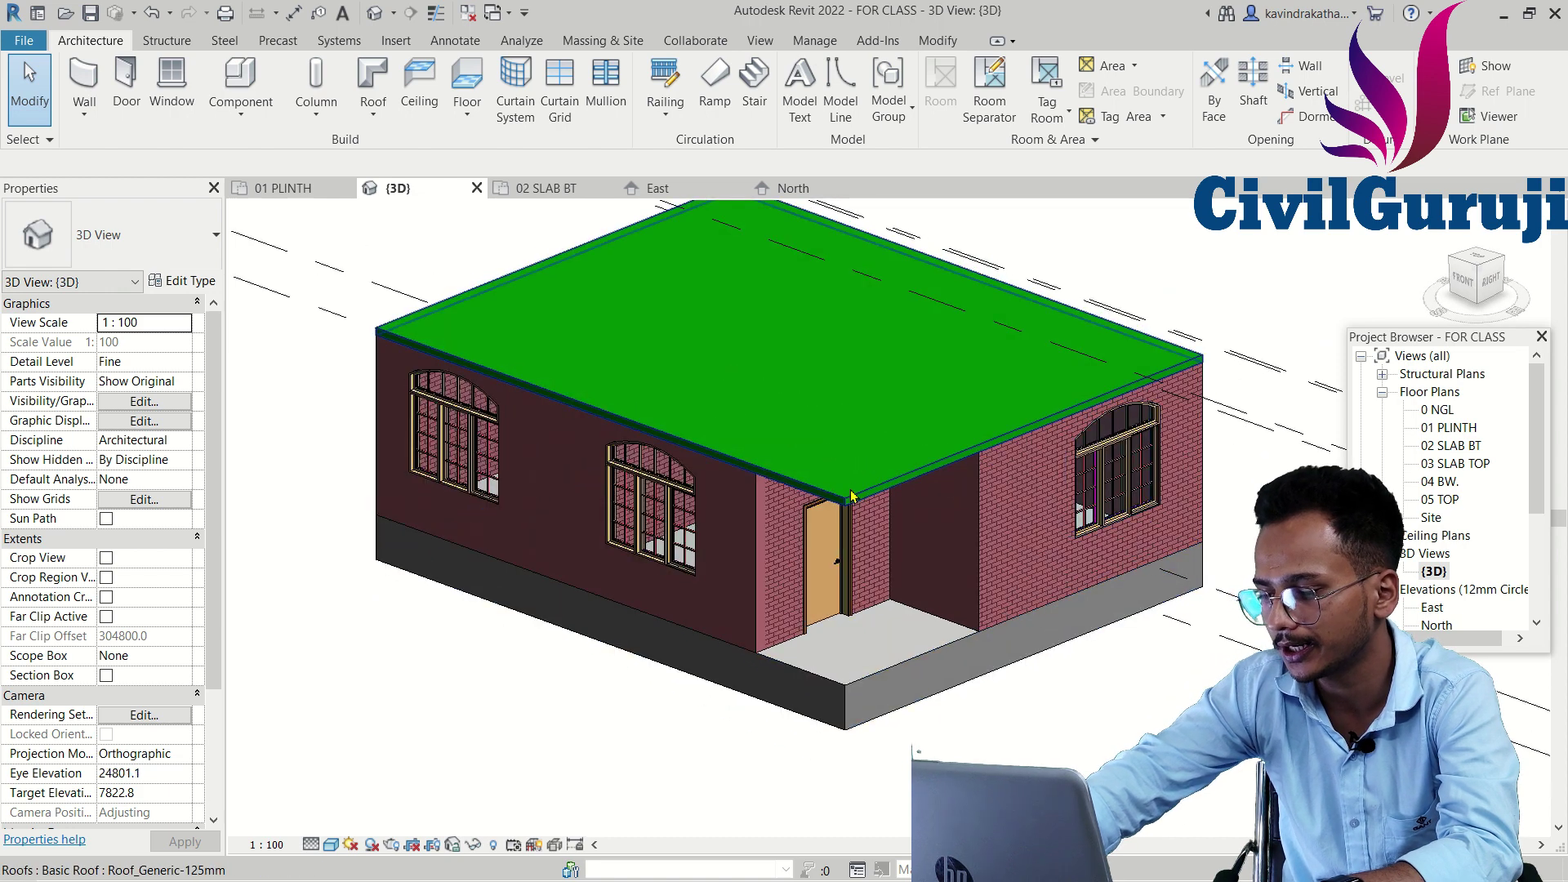
pyautogui.click(851, 496)
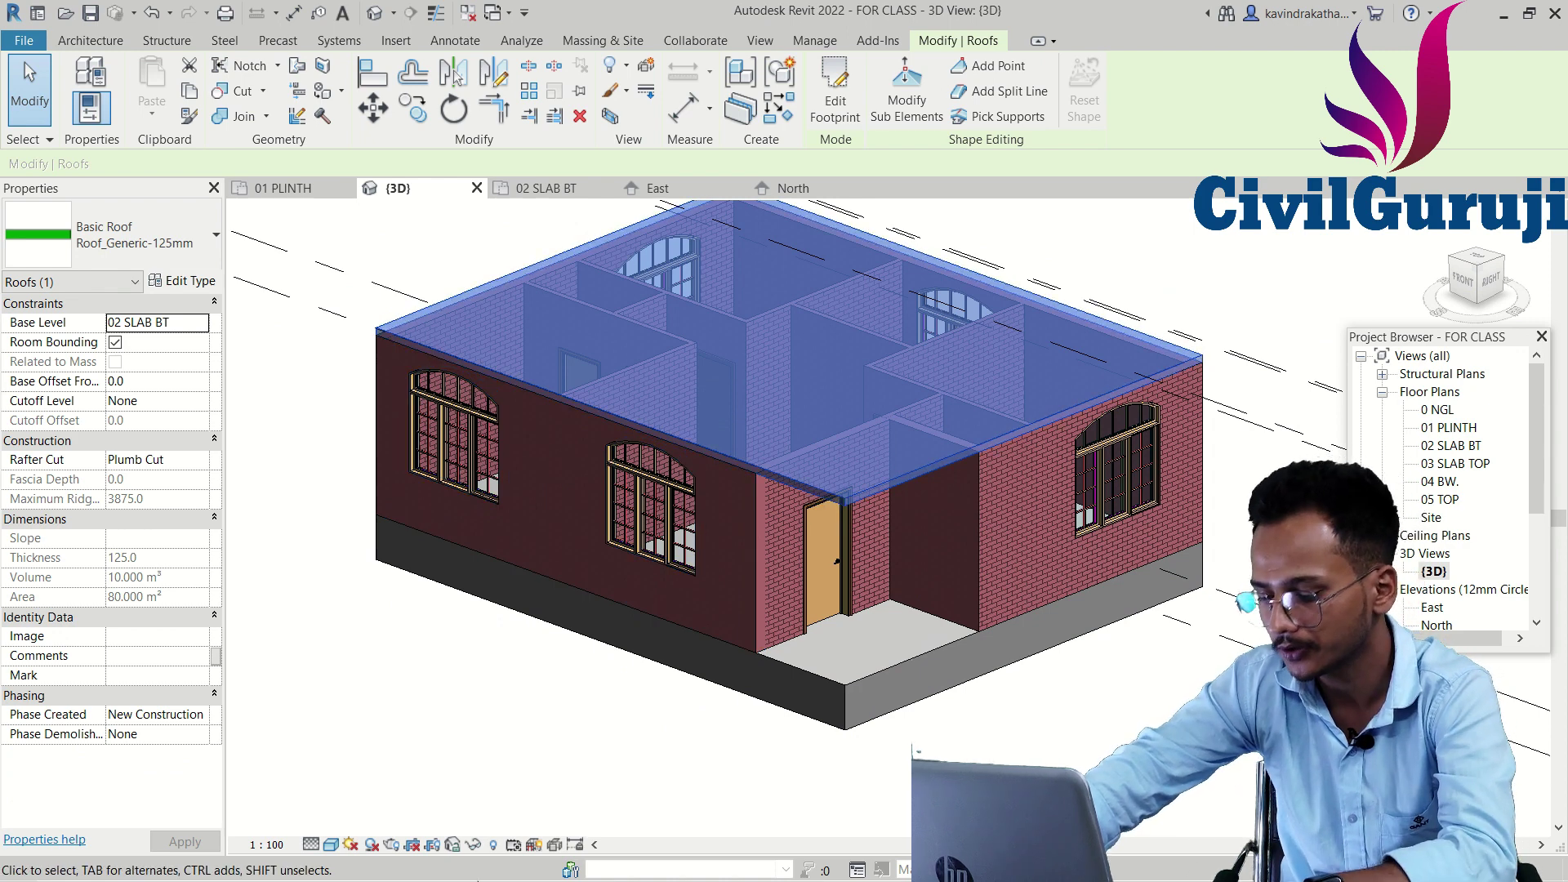
pyautogui.click(474, 845)
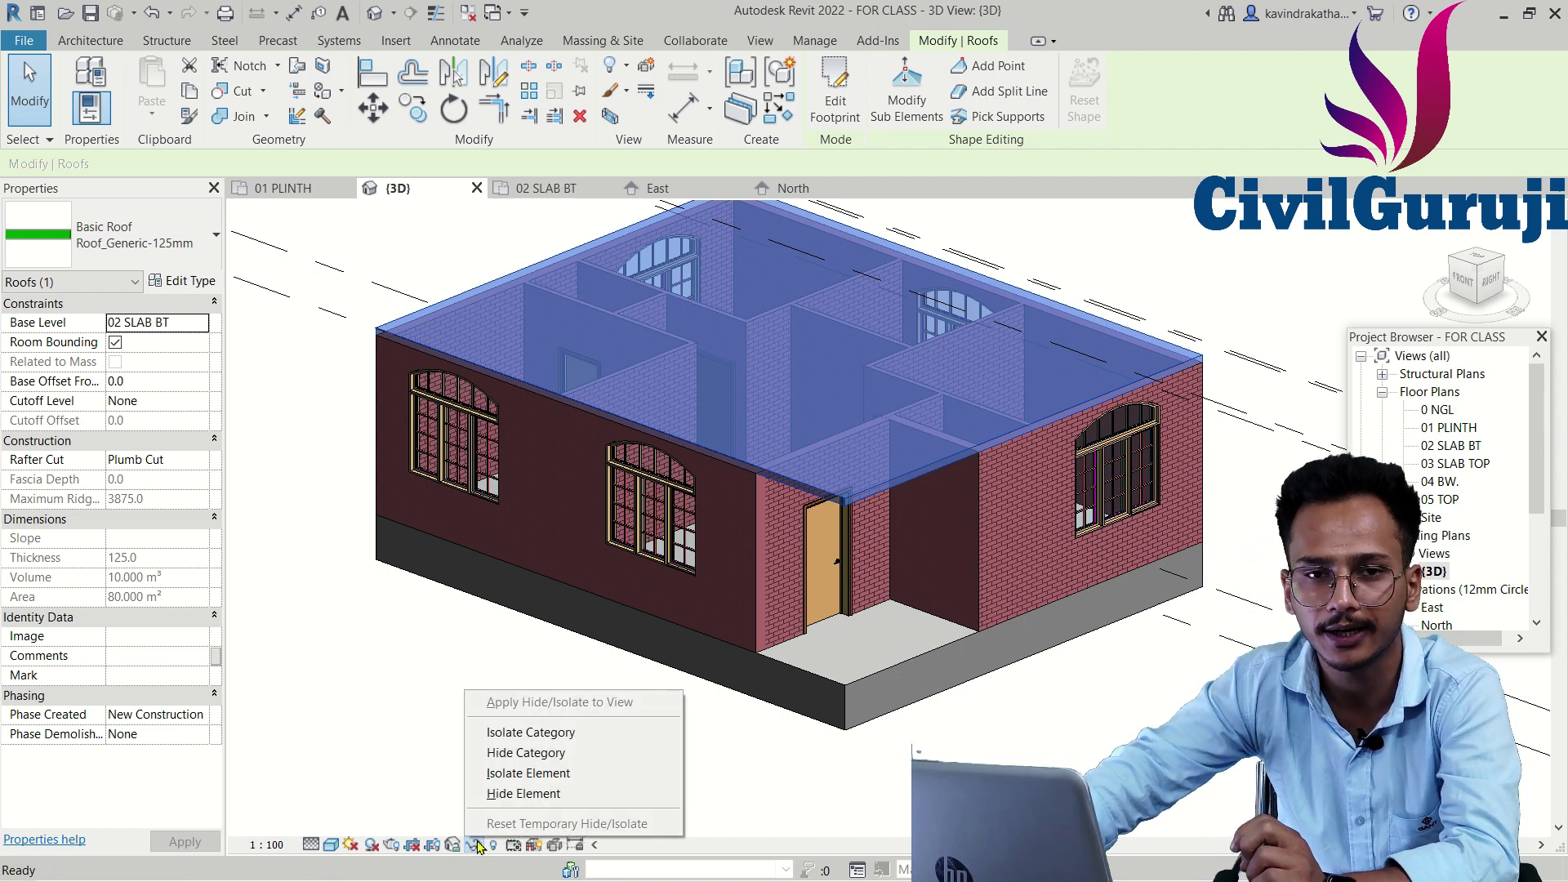
pyautogui.click(519, 797)
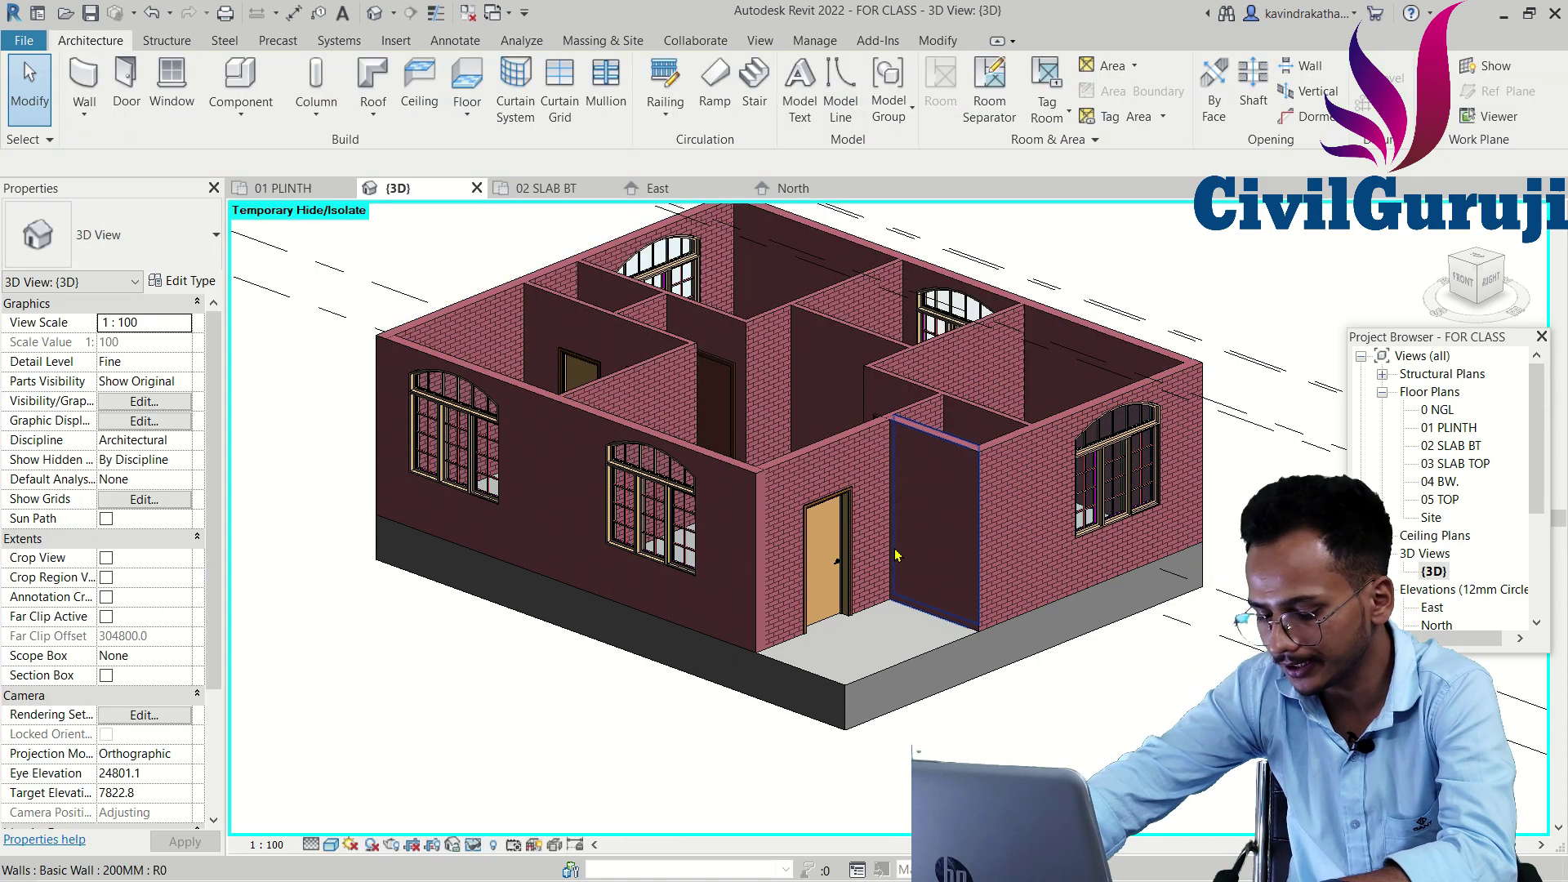
# - Temporarily hide the front 200MM brick wall to expose the interior
pyautogui.moveTo(895, 555)
pyautogui.keyDown('shift'); pyautogui.mouseDown(button='middle')
pyautogui.moveTo(895, 816)
pyautogui.moveTo(824, 603)
pyautogui.moveTo(867, 636)
pyautogui.mouseUp(button='middle'); pyautogui.keyUp('shift')
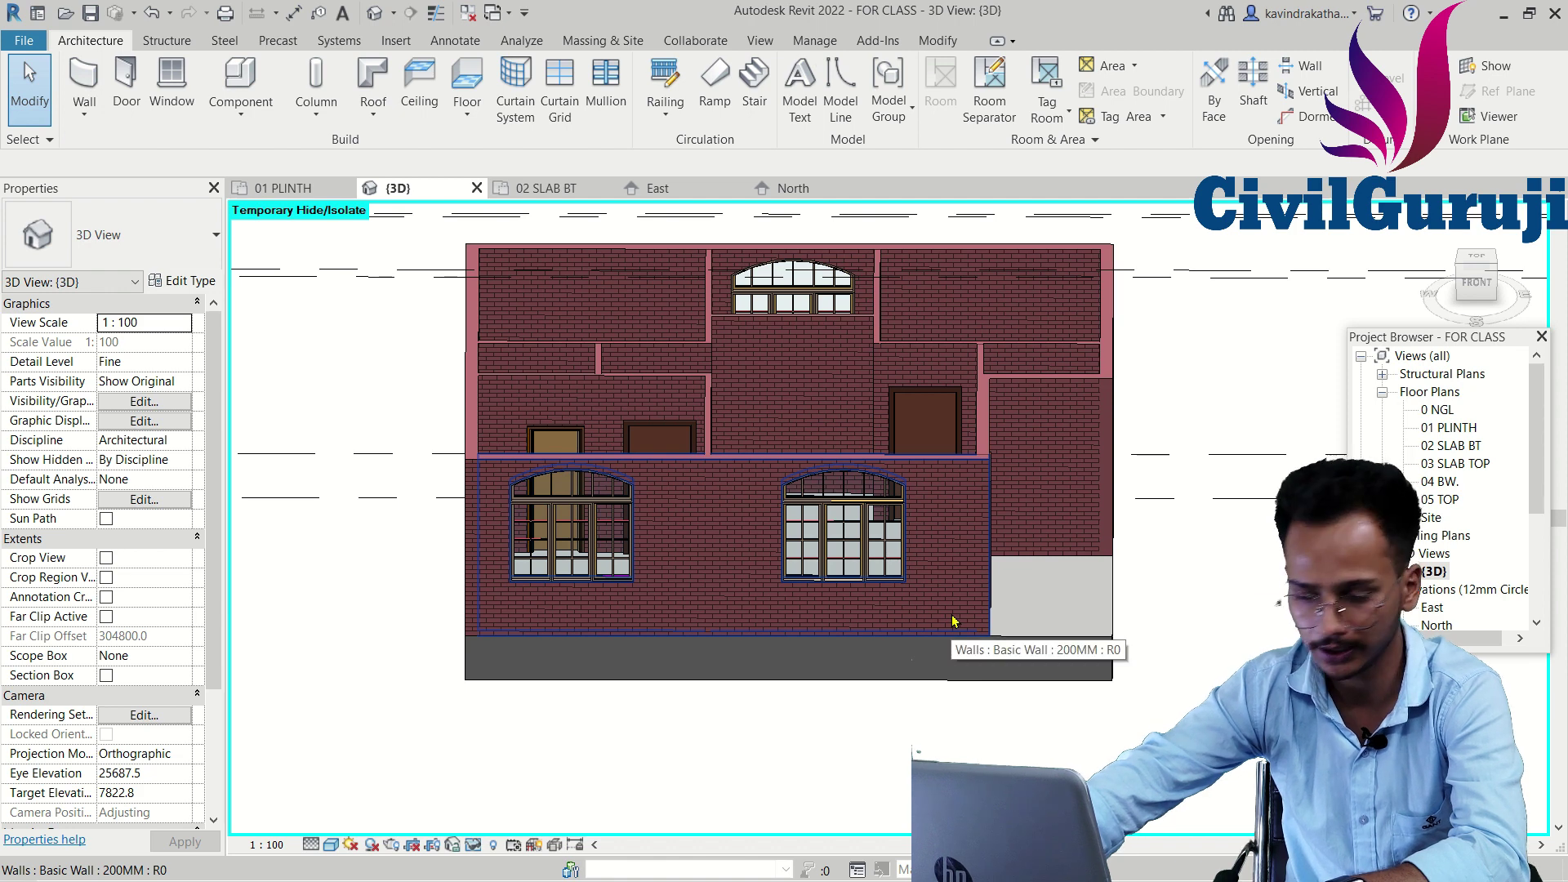
pyautogui.keyDown('shift'); pyautogui.moveTo(952, 621); pyautogui.dragTo(745, 579, button='middle'); pyautogui.keyUp('shift')
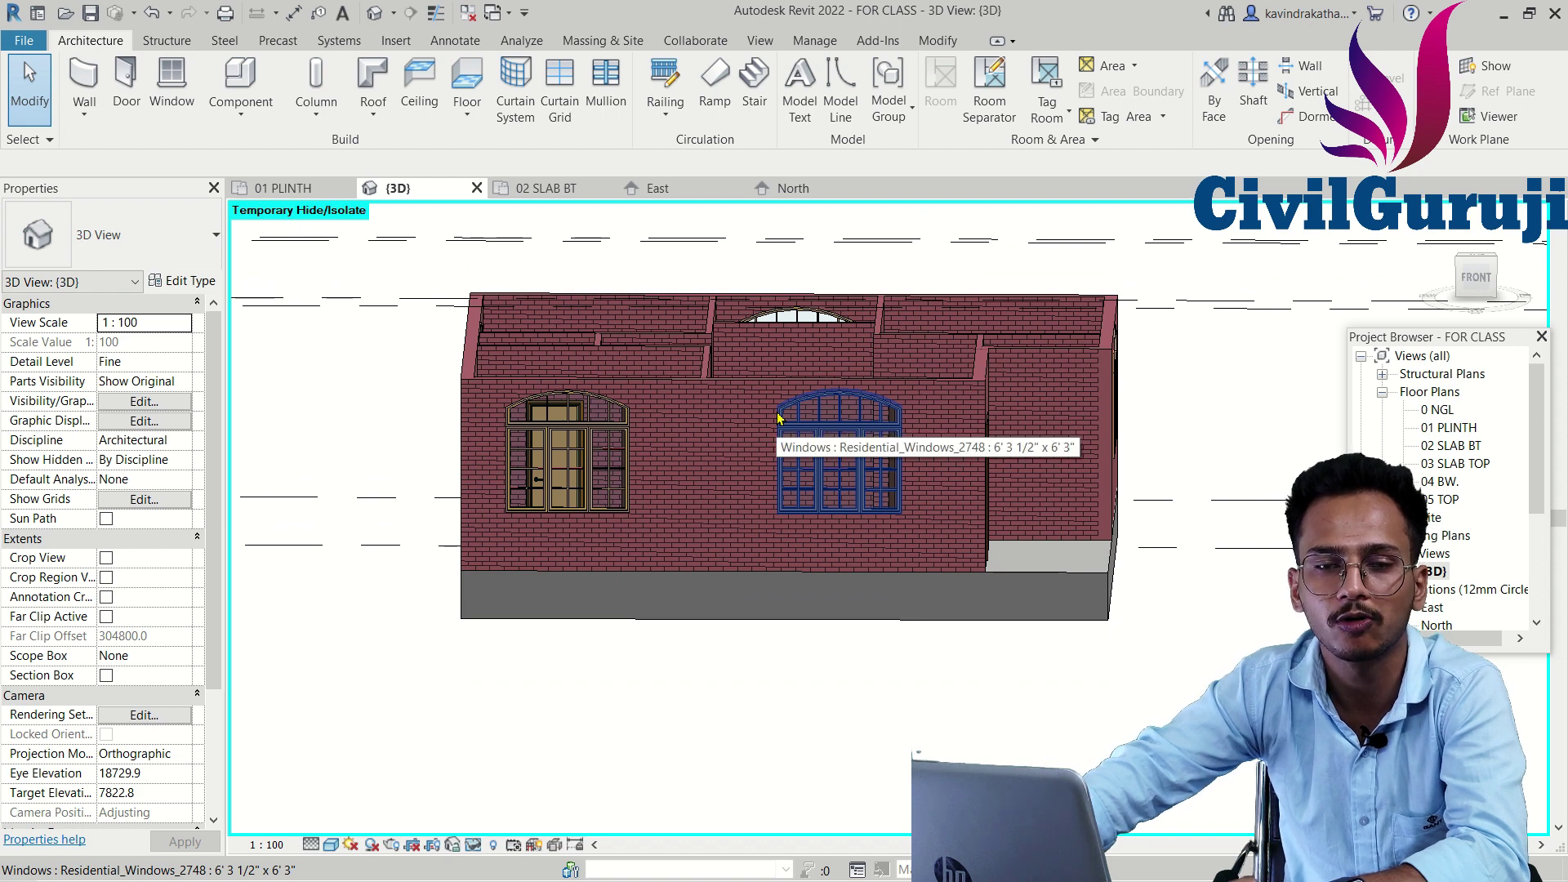
pyautogui.scroll(2, 775, 400)
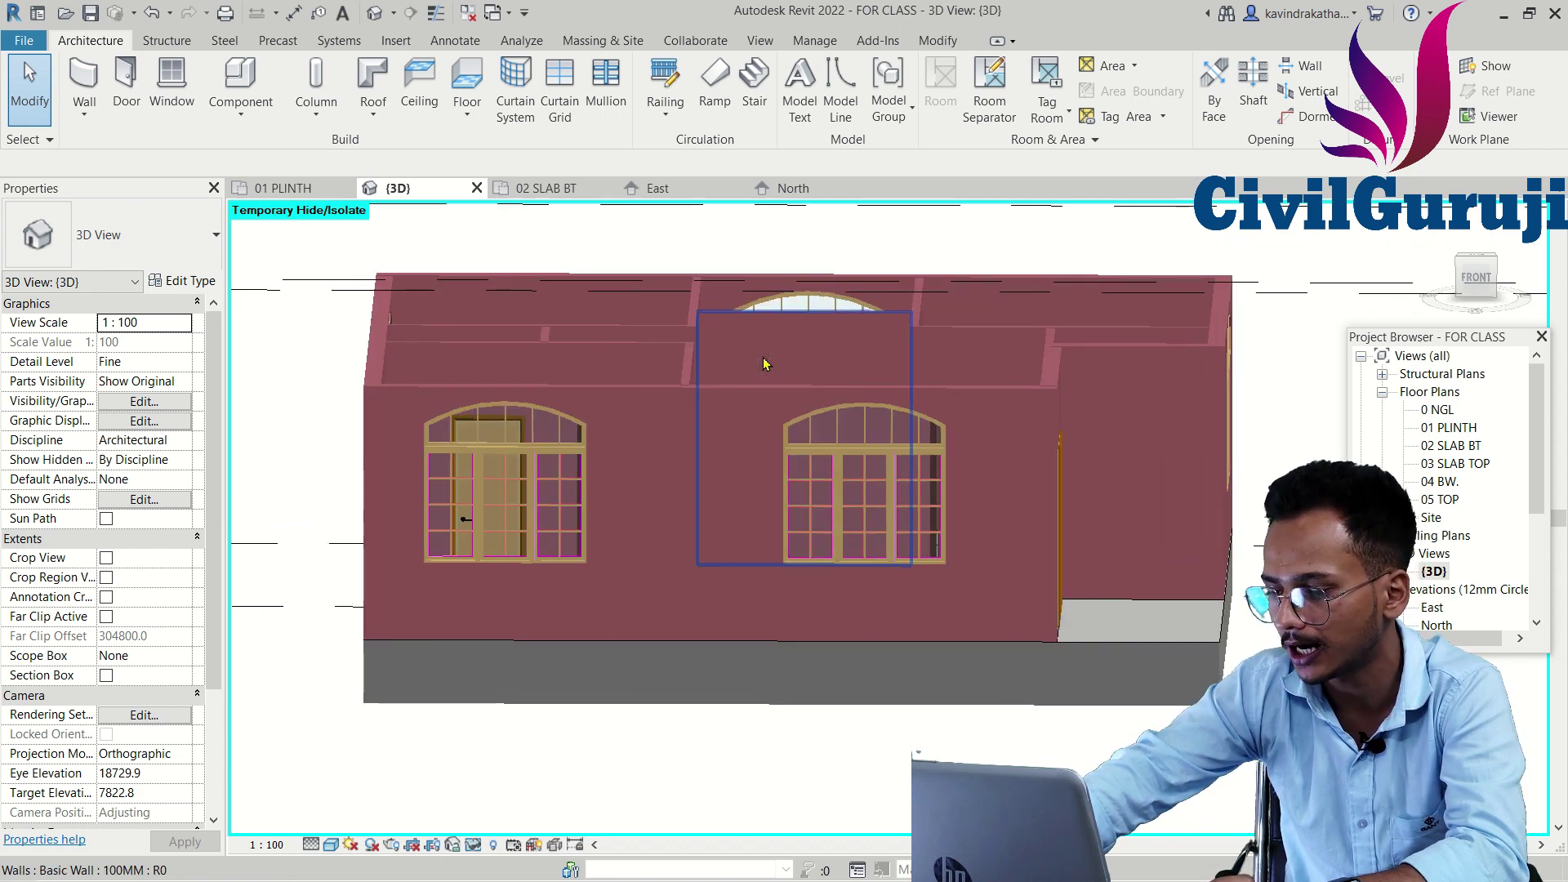
pyautogui.scroll(1, 767, 376)
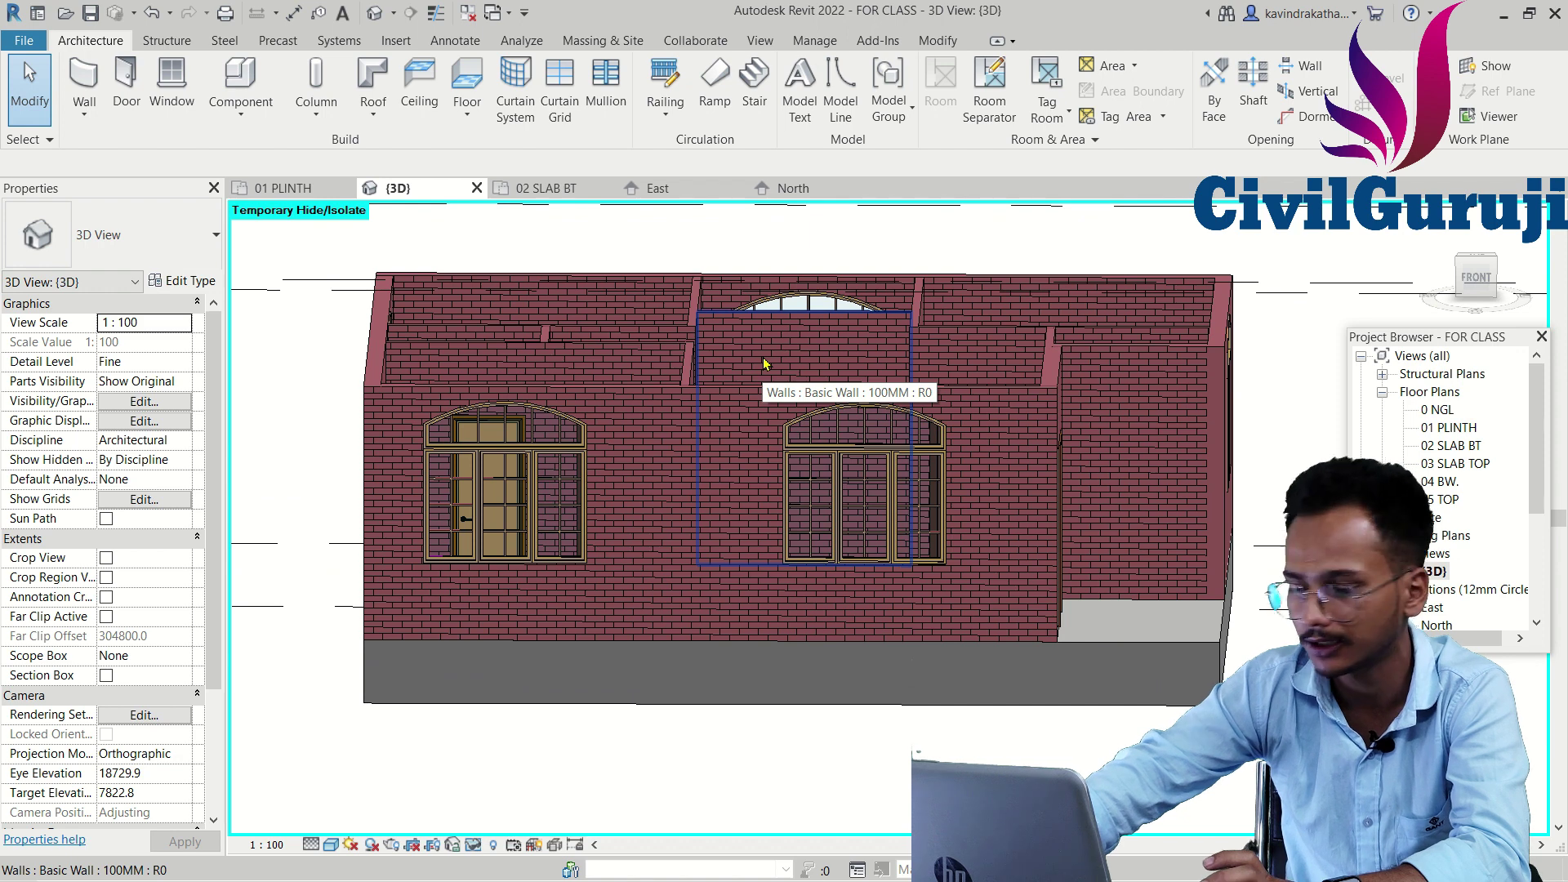
pyautogui.click(700, 426)
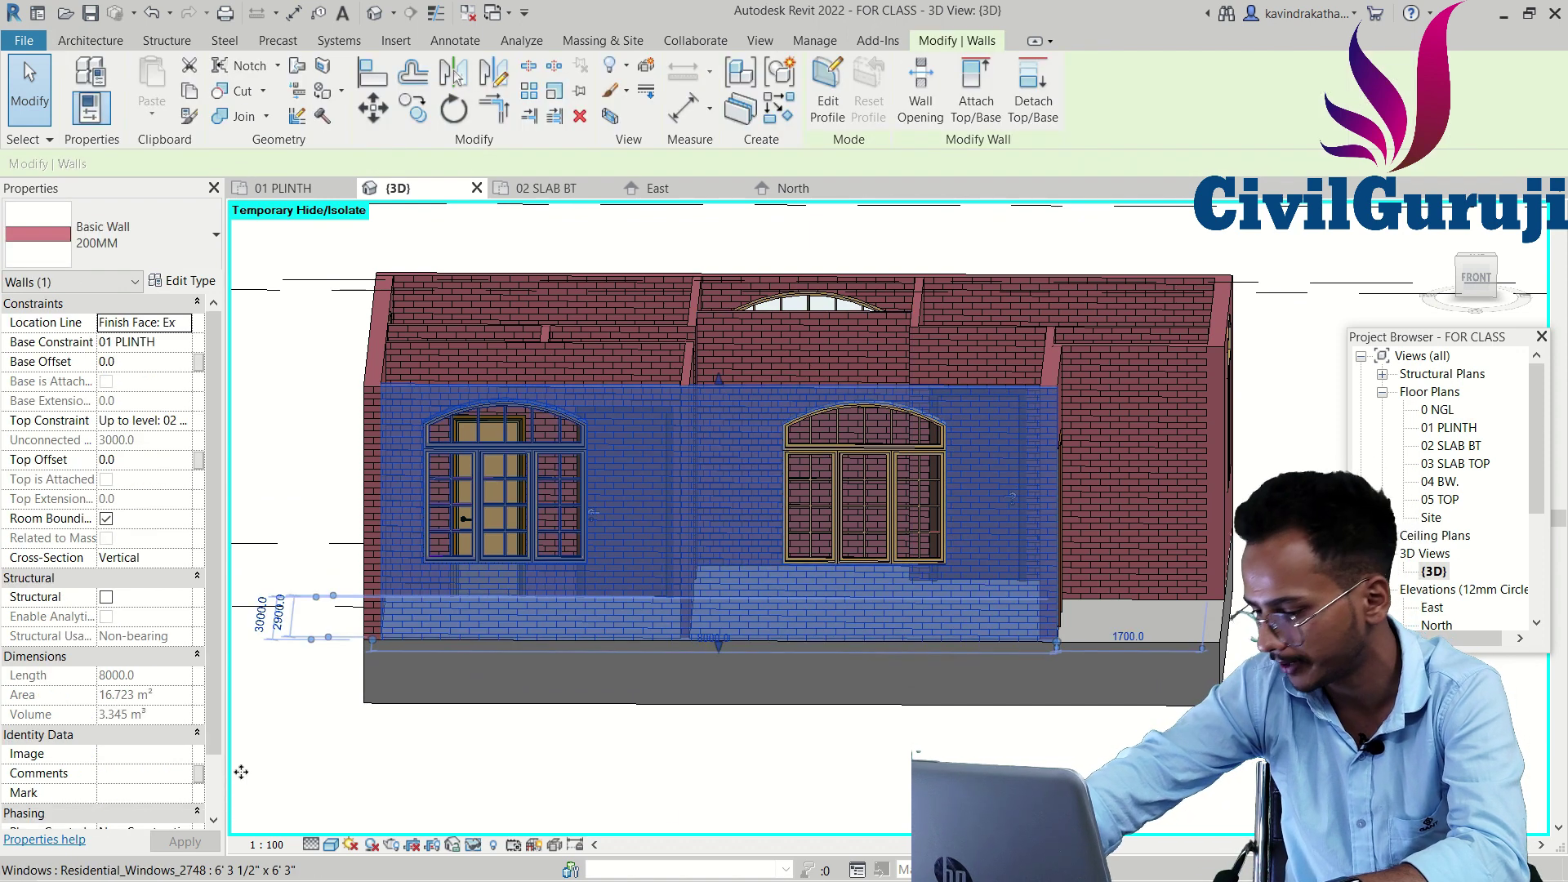
pyautogui.click(475, 847)
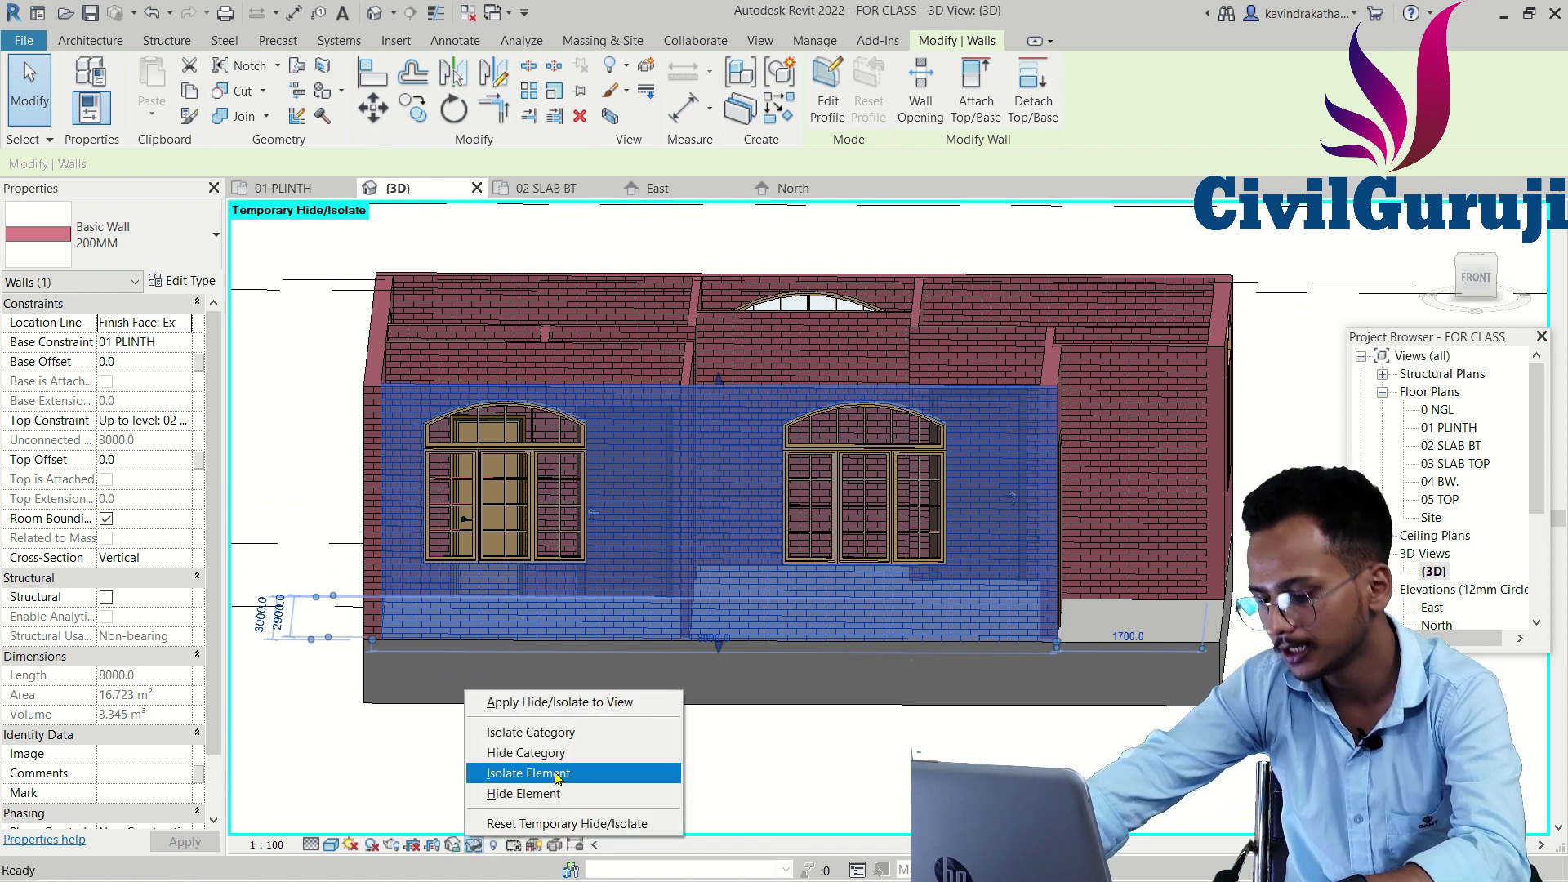
pyautogui.click(523, 794)
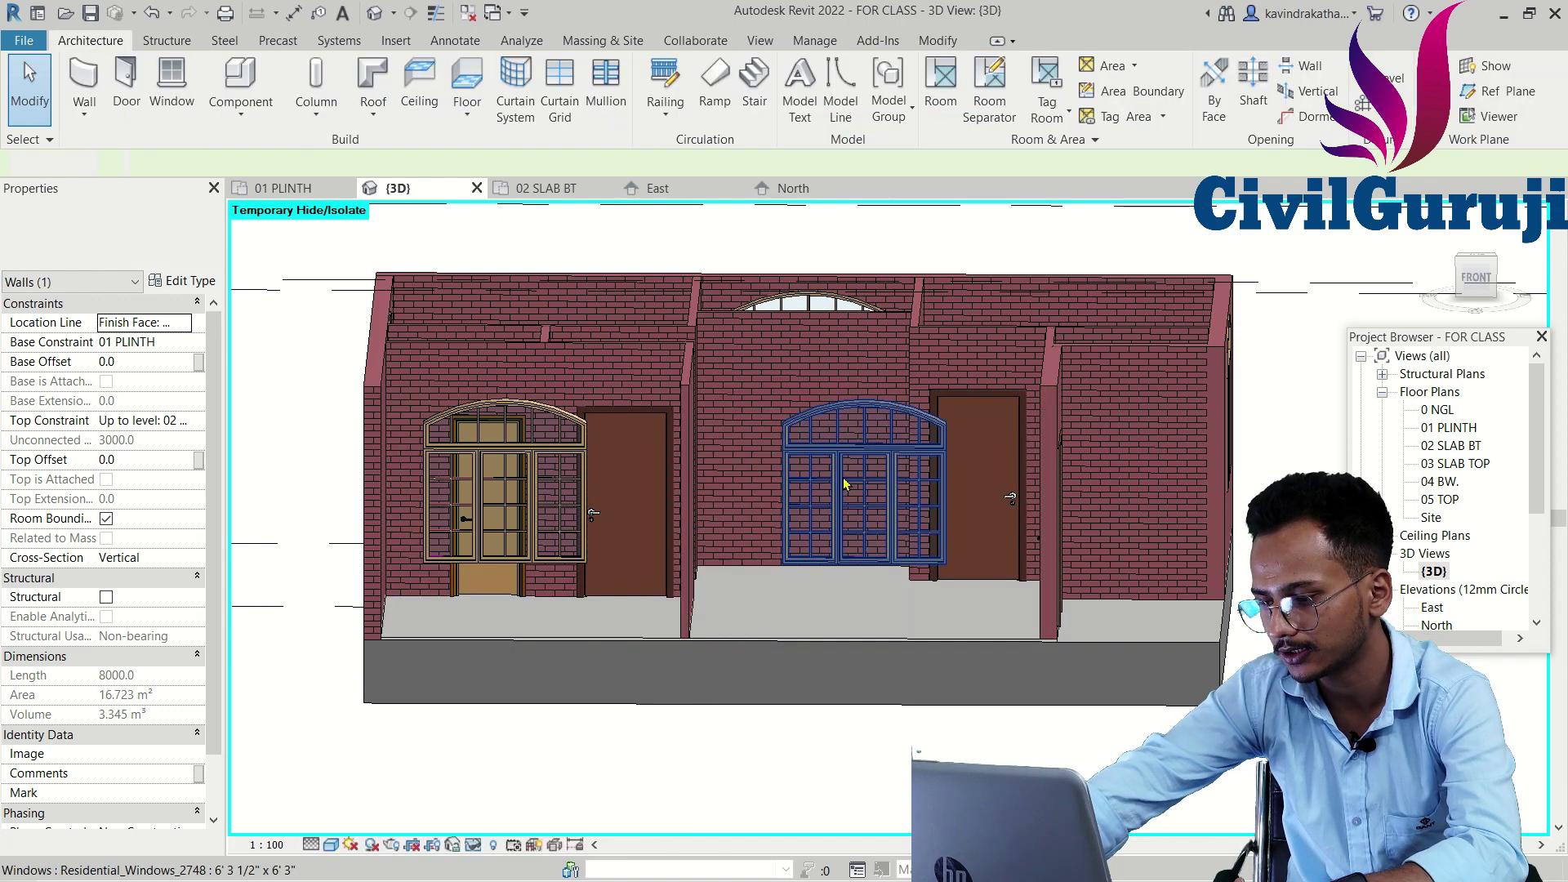
# - Hide the Windows category, then zoom in on a Front view of the interior wall
pyautogui.press('Escape')
pyautogui.scroll(2, 926, 445)
pyautogui.click(936, 431)
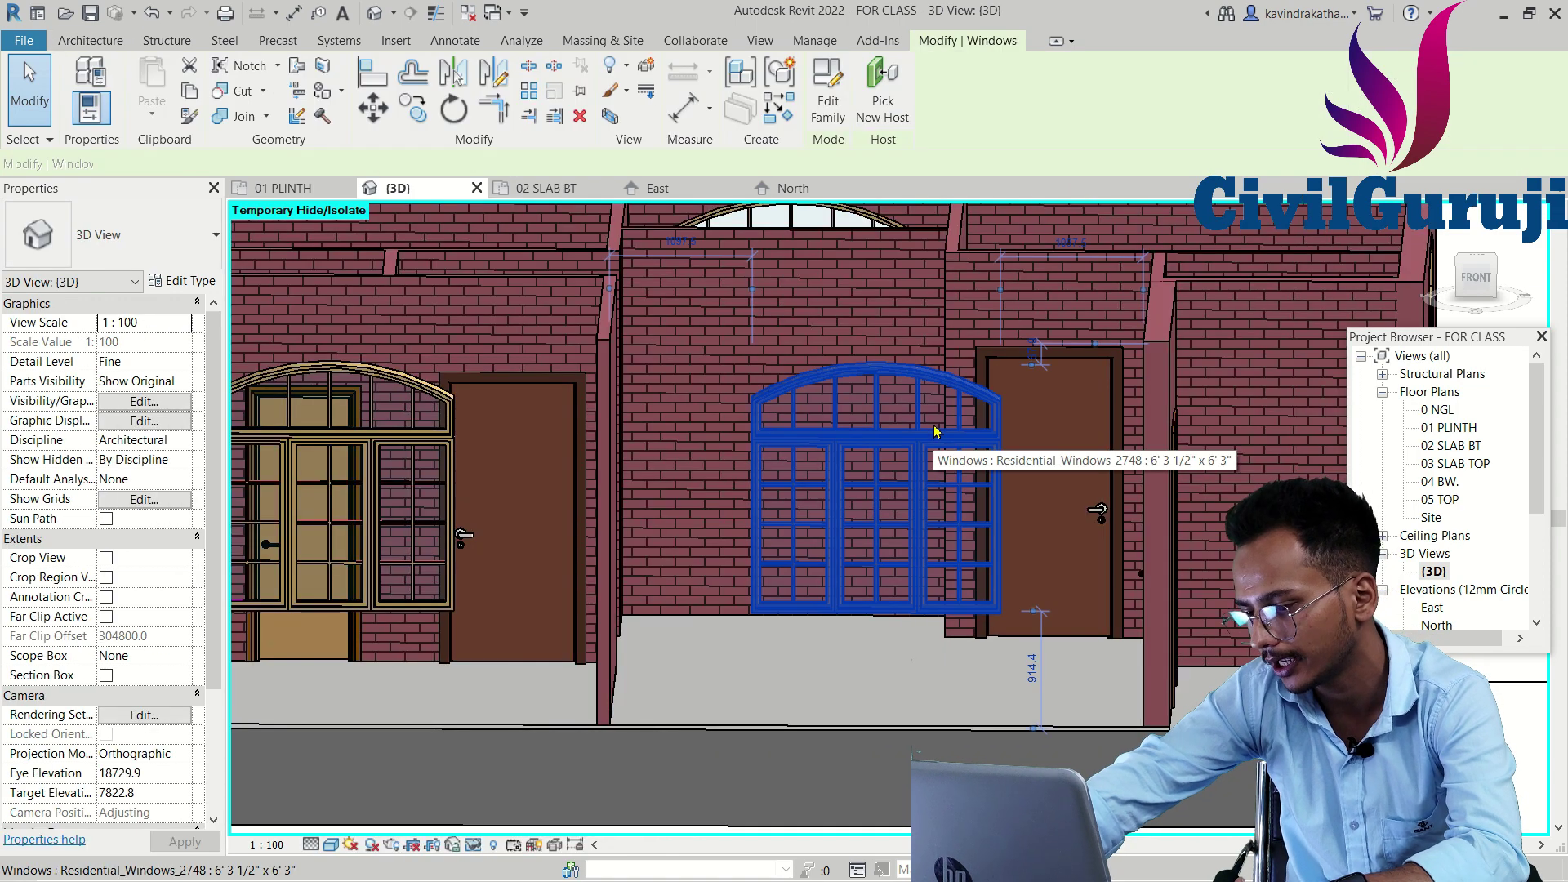
pyautogui.click(474, 846)
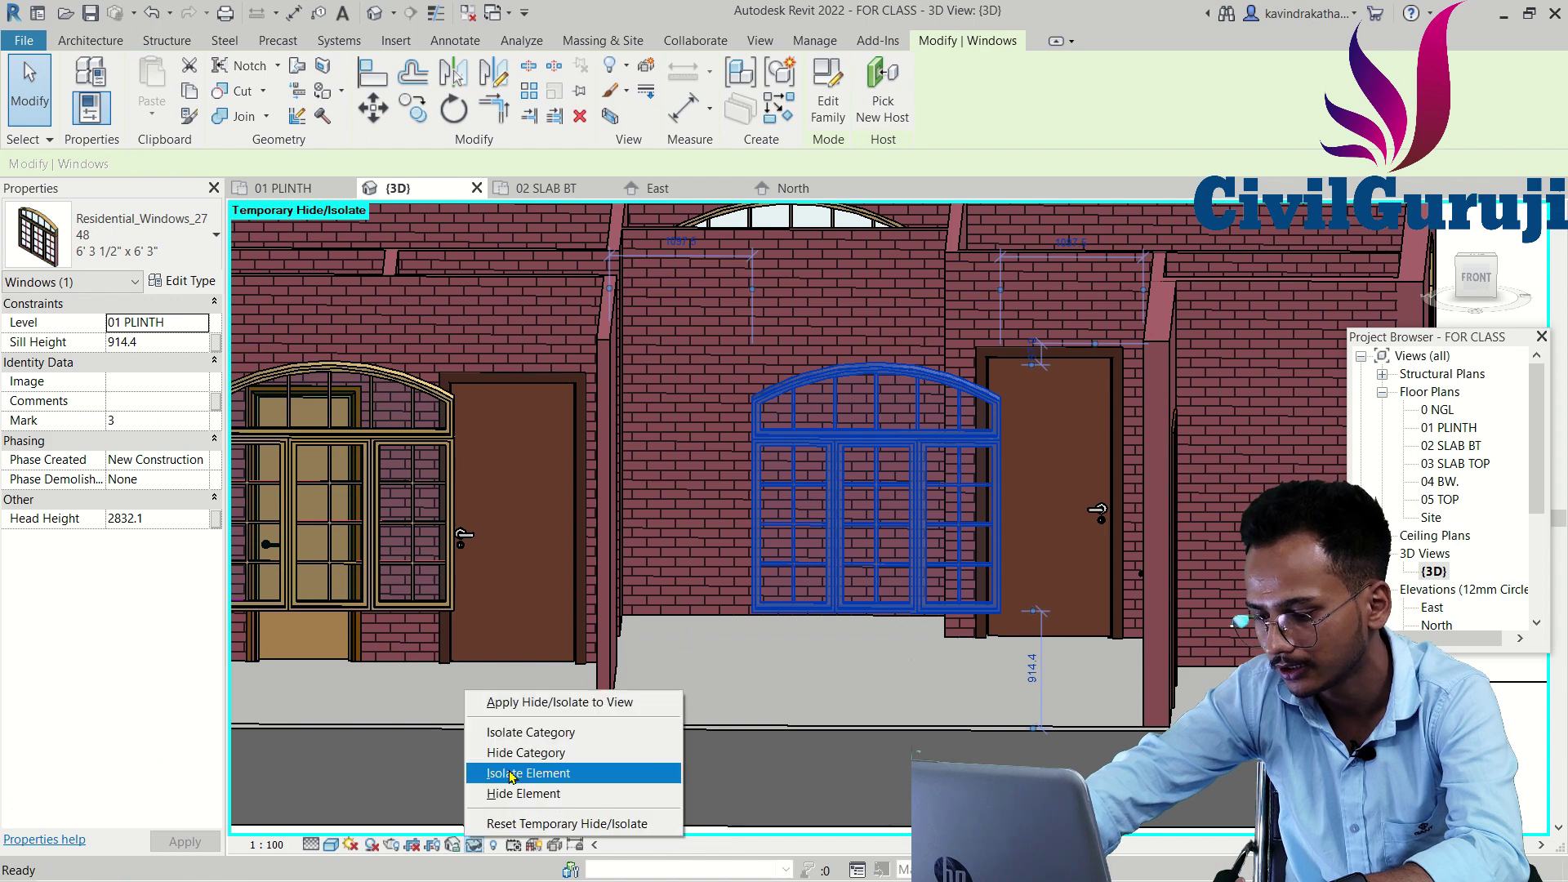
pyautogui.click(536, 752)
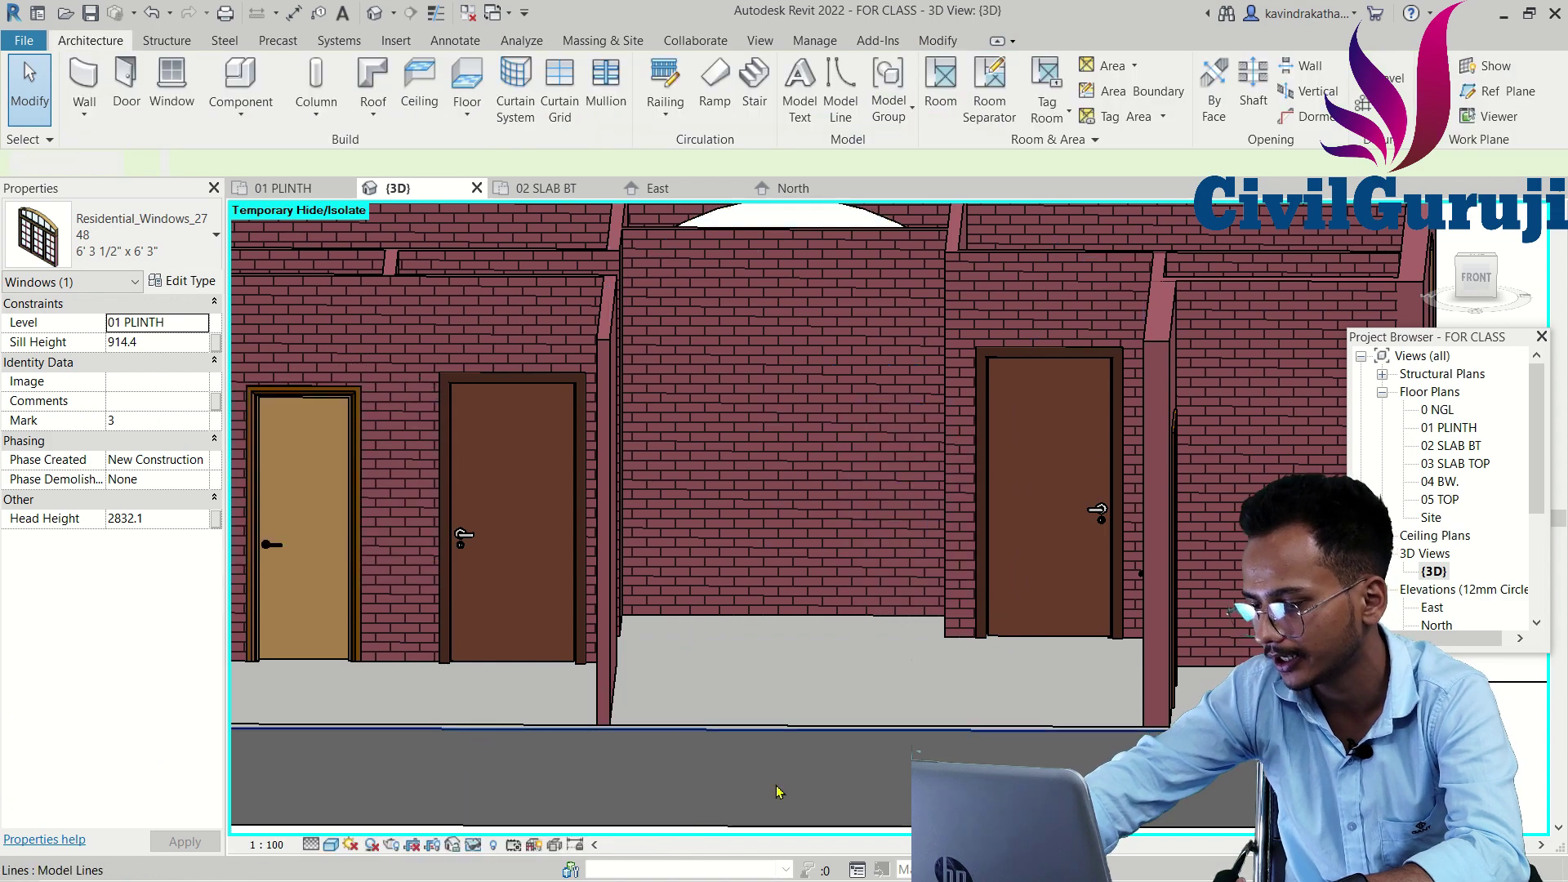
pyautogui.click(1495, 287)
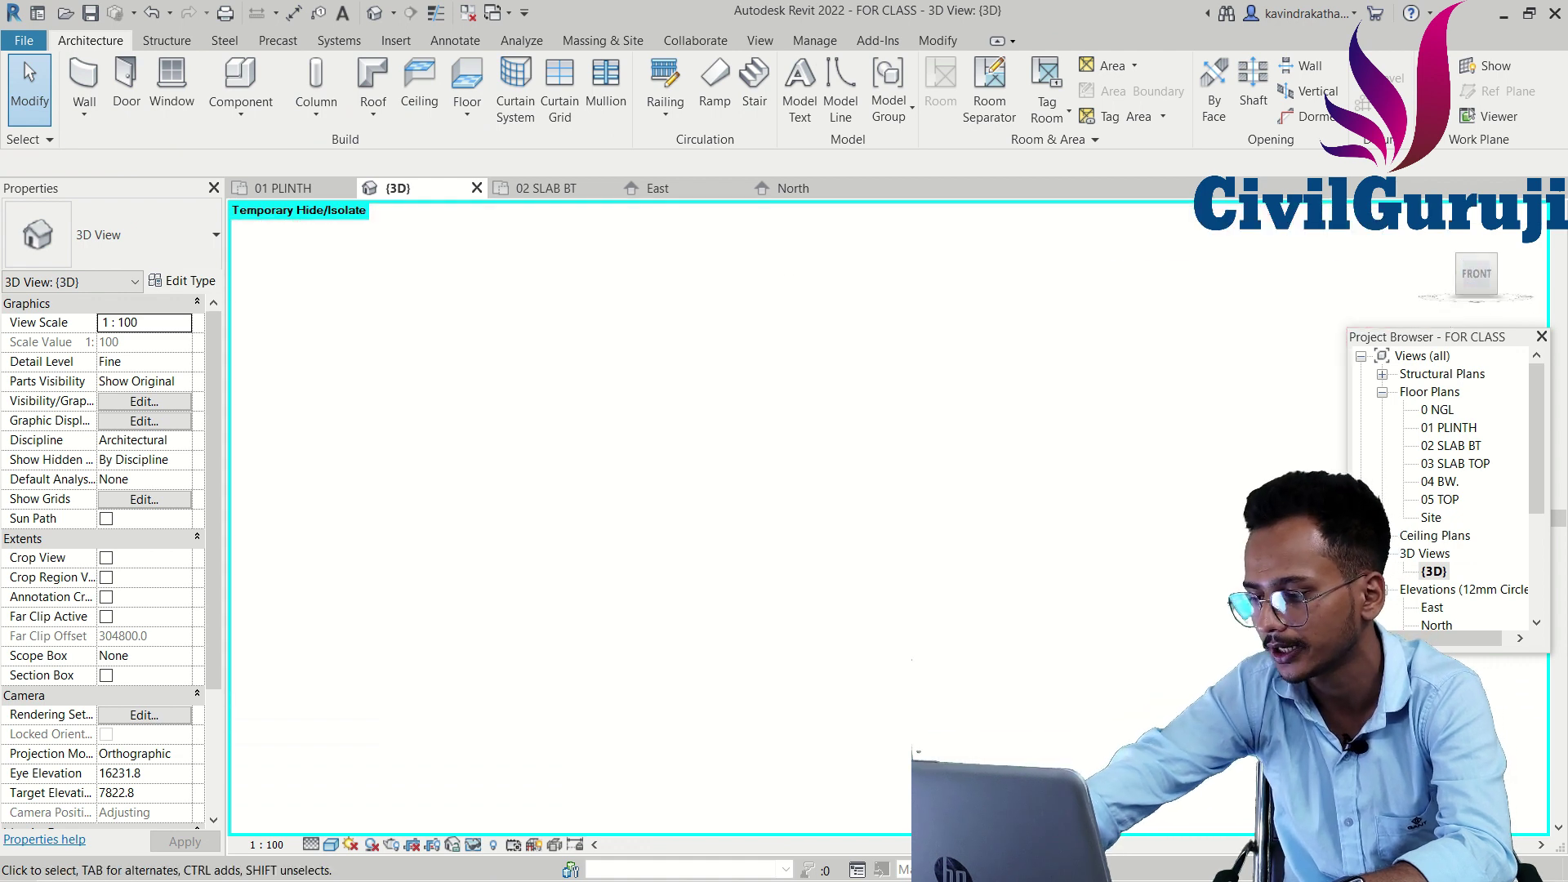
pyautogui.scroll(2, 989, 514)
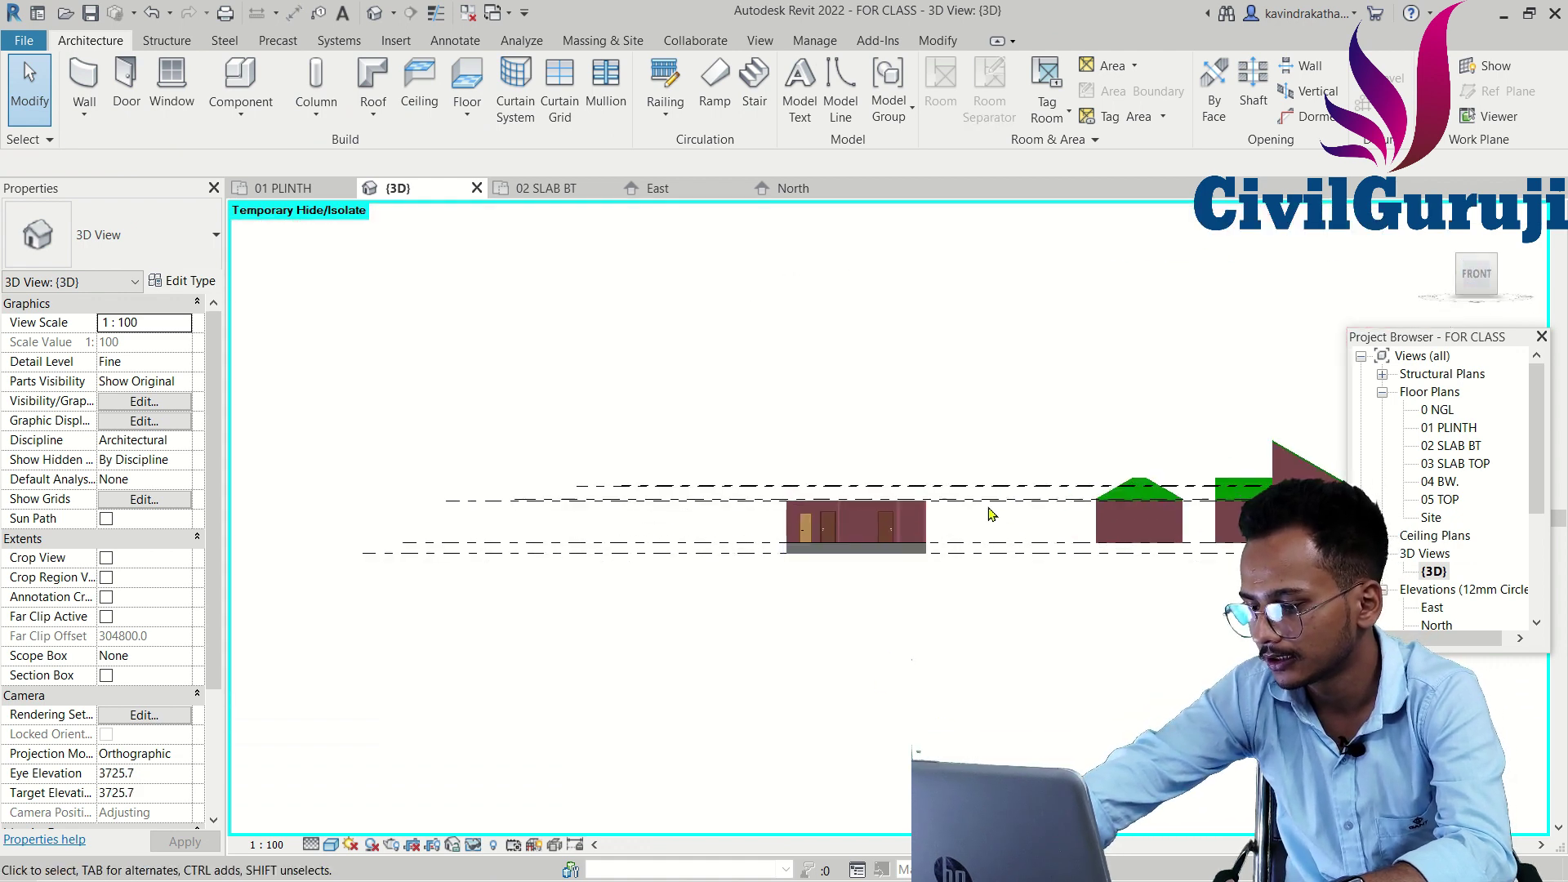
pyautogui.scroll(2, 817, 531)
pyautogui.scroll(3, 737, 535)
pyautogui.scroll(1, 738, 535)
pyautogui.scroll(1, 738, 535)
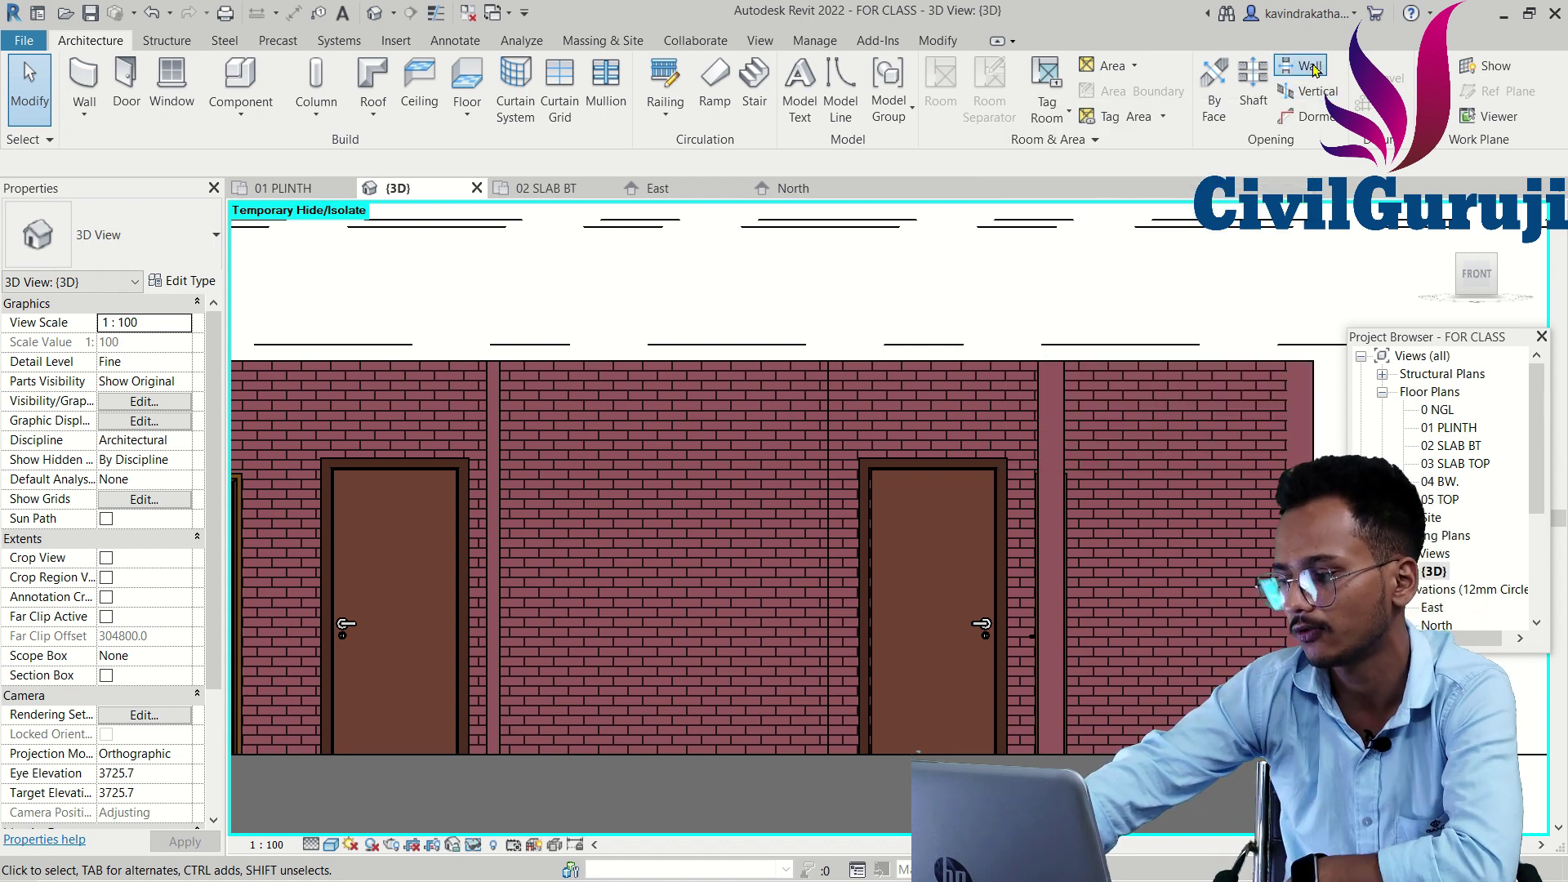
# - Cut a trial rectangular wall opening into the interior brick wall and orbit to inspect it
pyautogui.click(1313, 69)
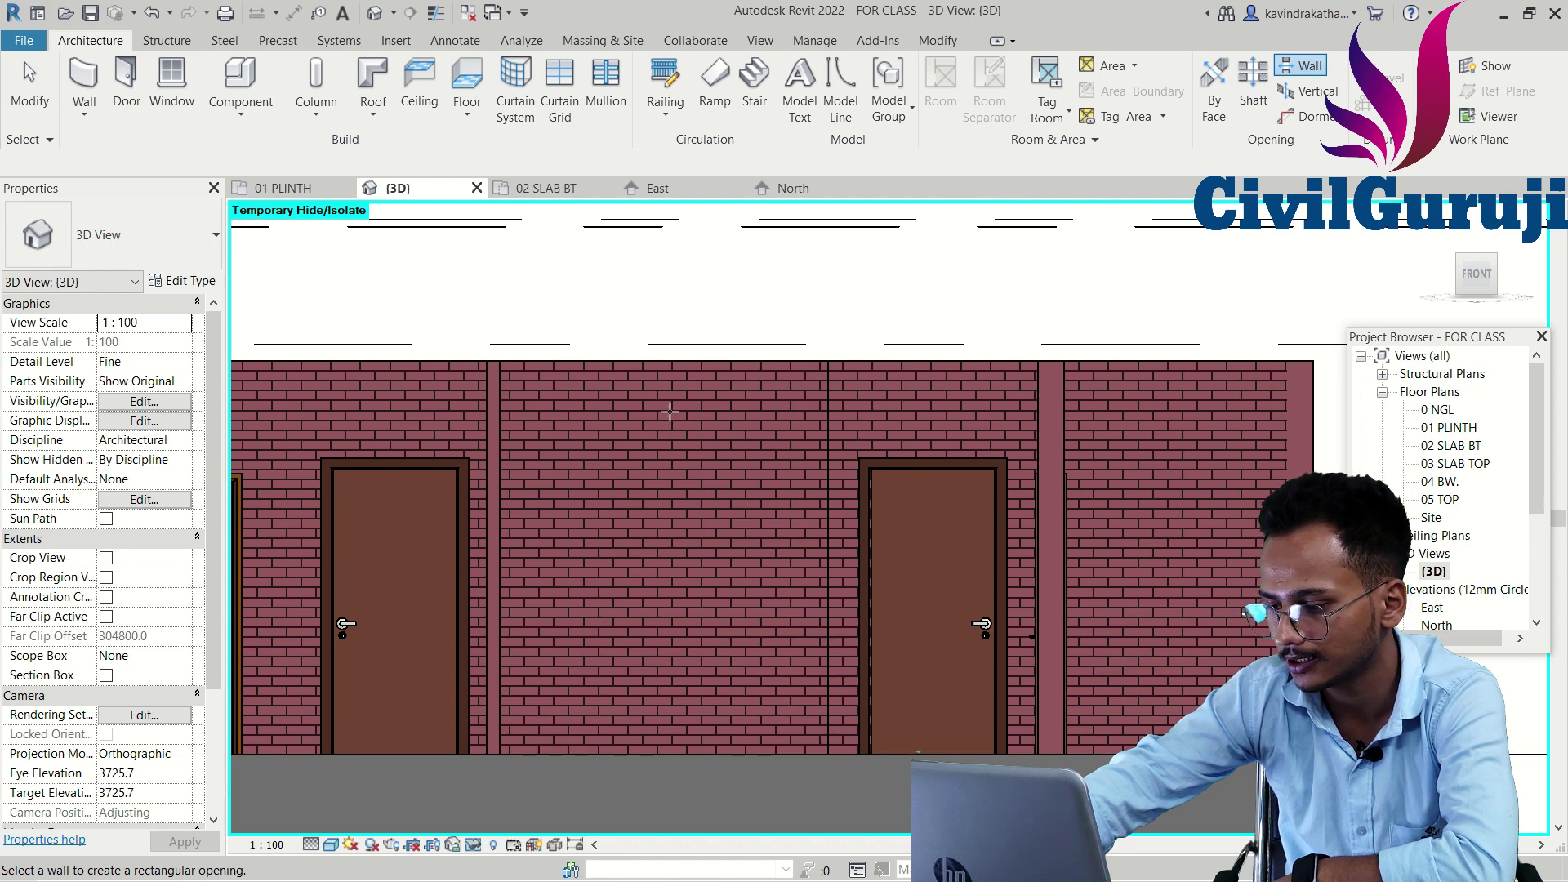
pyautogui.click(650, 404)
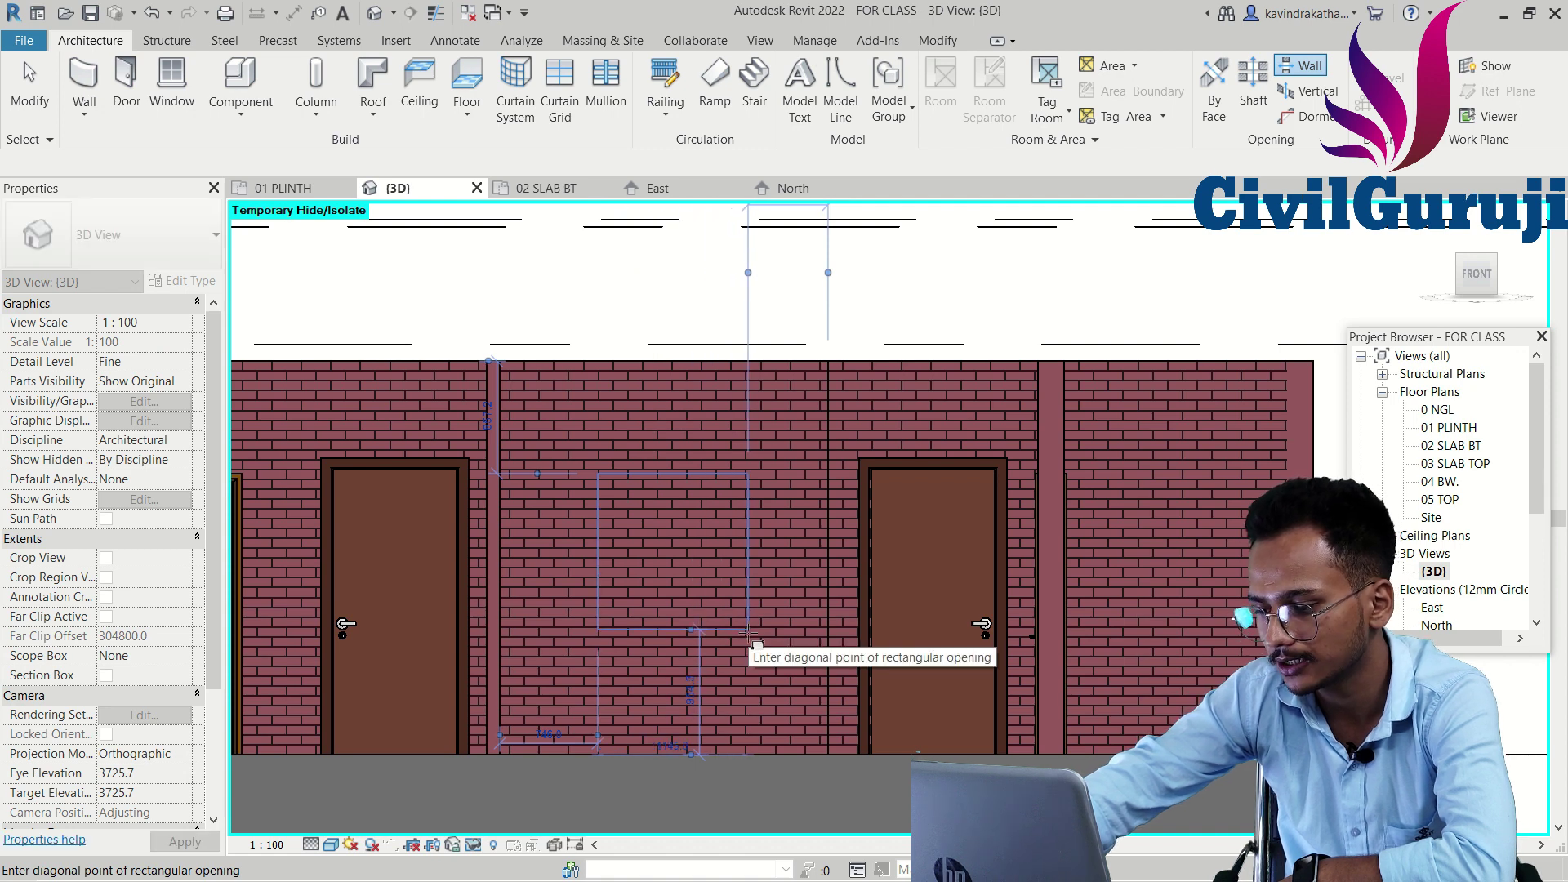
pyautogui.click(749, 633)
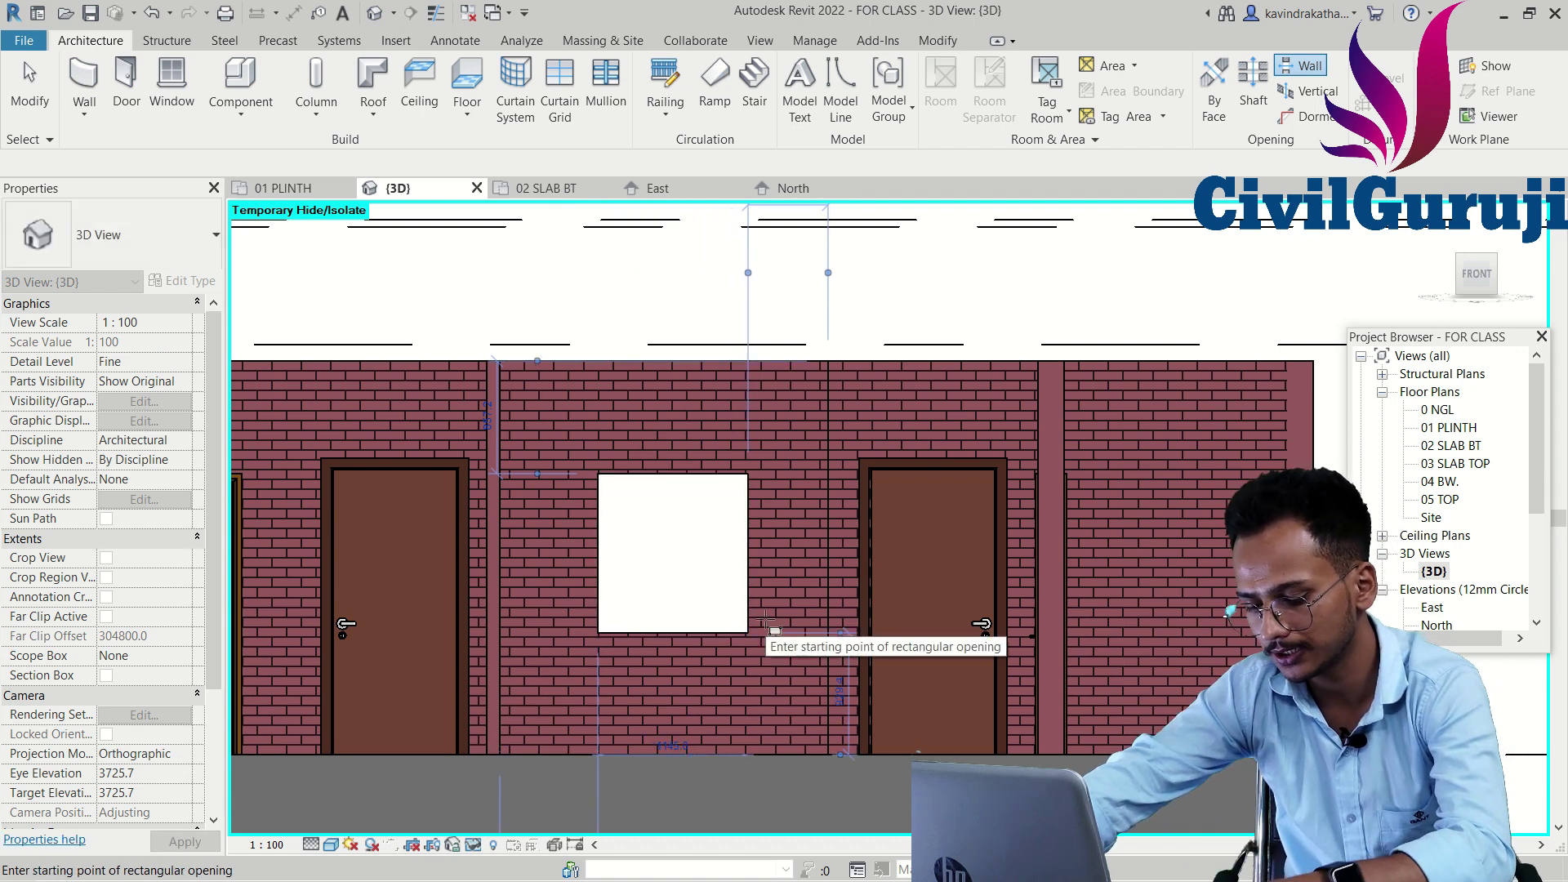
pyautogui.moveTo(758, 641)
pyautogui.keyDown('shift'); pyautogui.mouseDown(button='middle')
pyautogui.moveTo(758, 856)
pyautogui.moveTo(274, 695)
pyautogui.mouseUp(button='middle'); pyautogui.keyUp('shift')
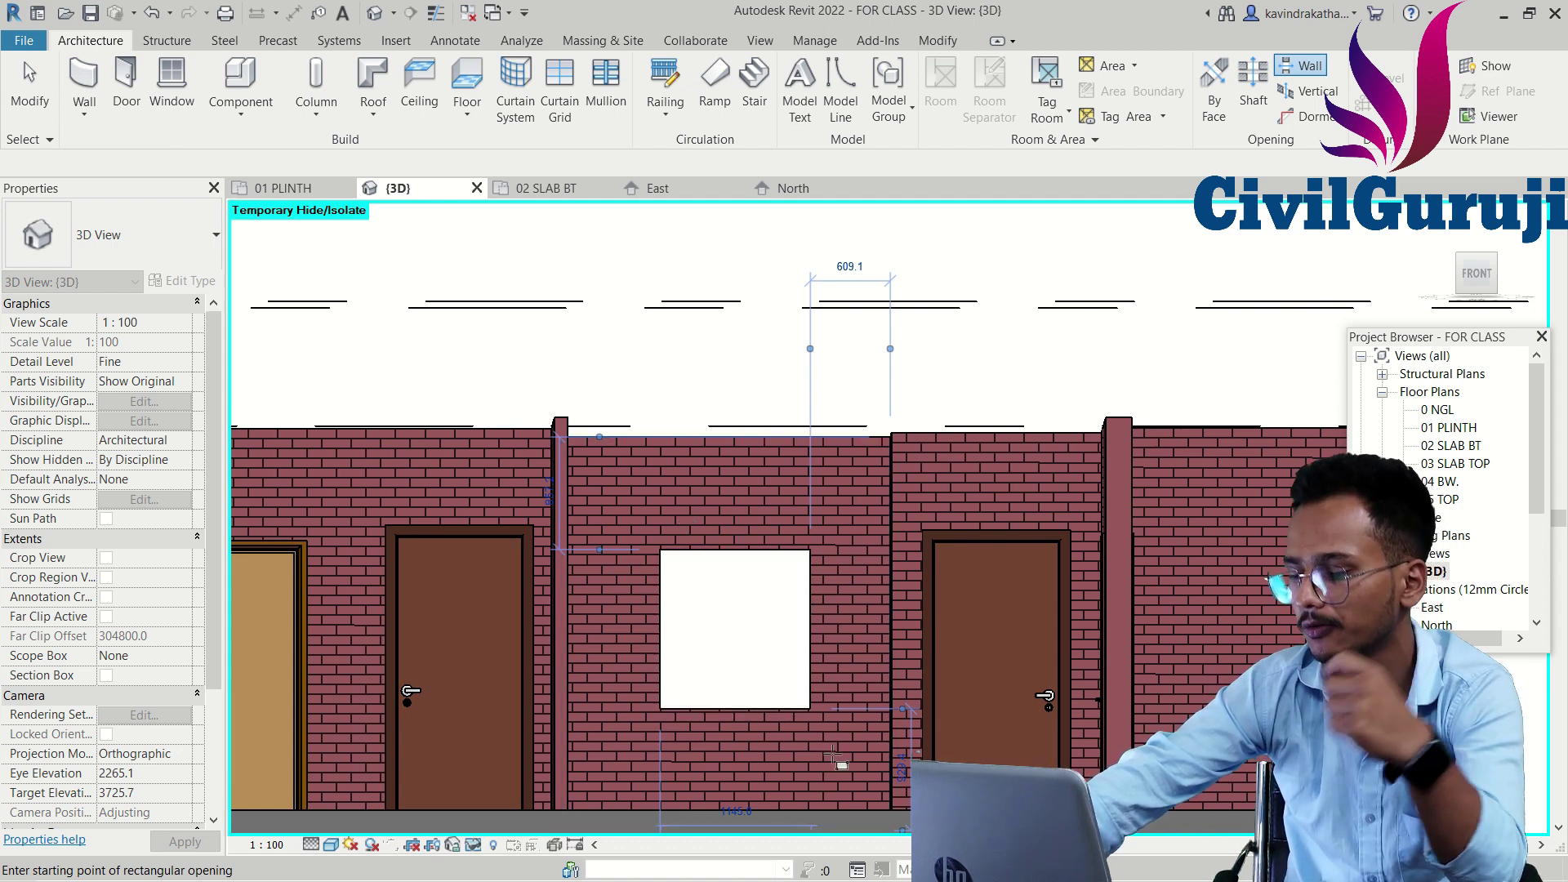
# - Remove the trial opening and tilt the view to show the wall's thickness
pyautogui.scroll(-2, 838, 760)
pyautogui.scroll(1, 829, 653)
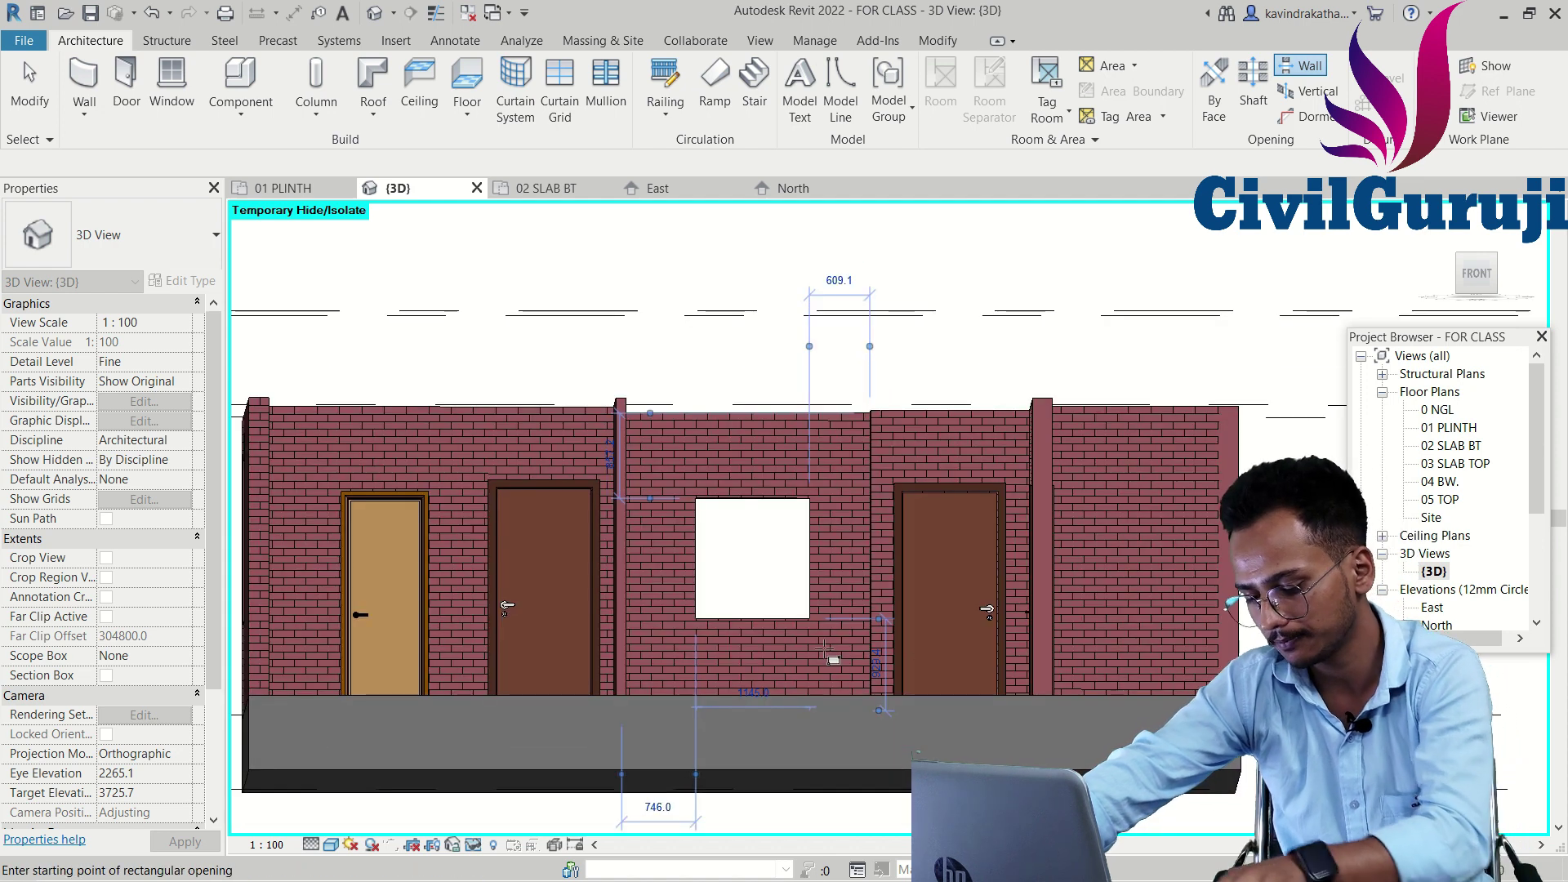
pyautogui.press('Escape')
pyautogui.scroll(1, 826, 651)
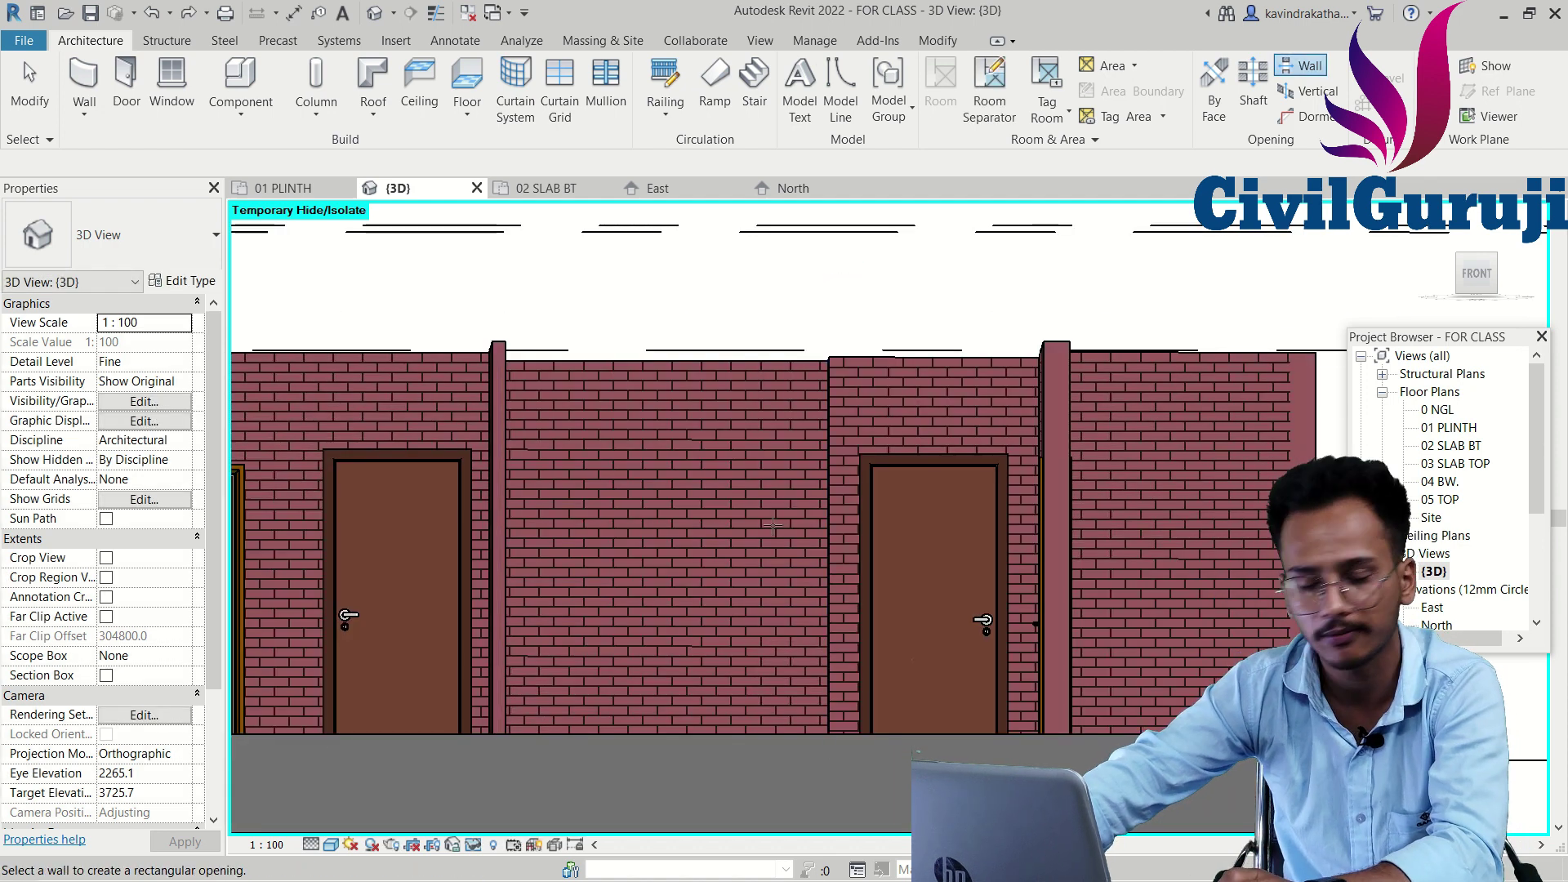
pyautogui.scroll(-1, 730, 707)
pyautogui.keyDown('shift'); pyautogui.moveTo(729, 707); pyautogui.dragTo(817, 653, button='middle'); pyautogui.keyUp('shift')
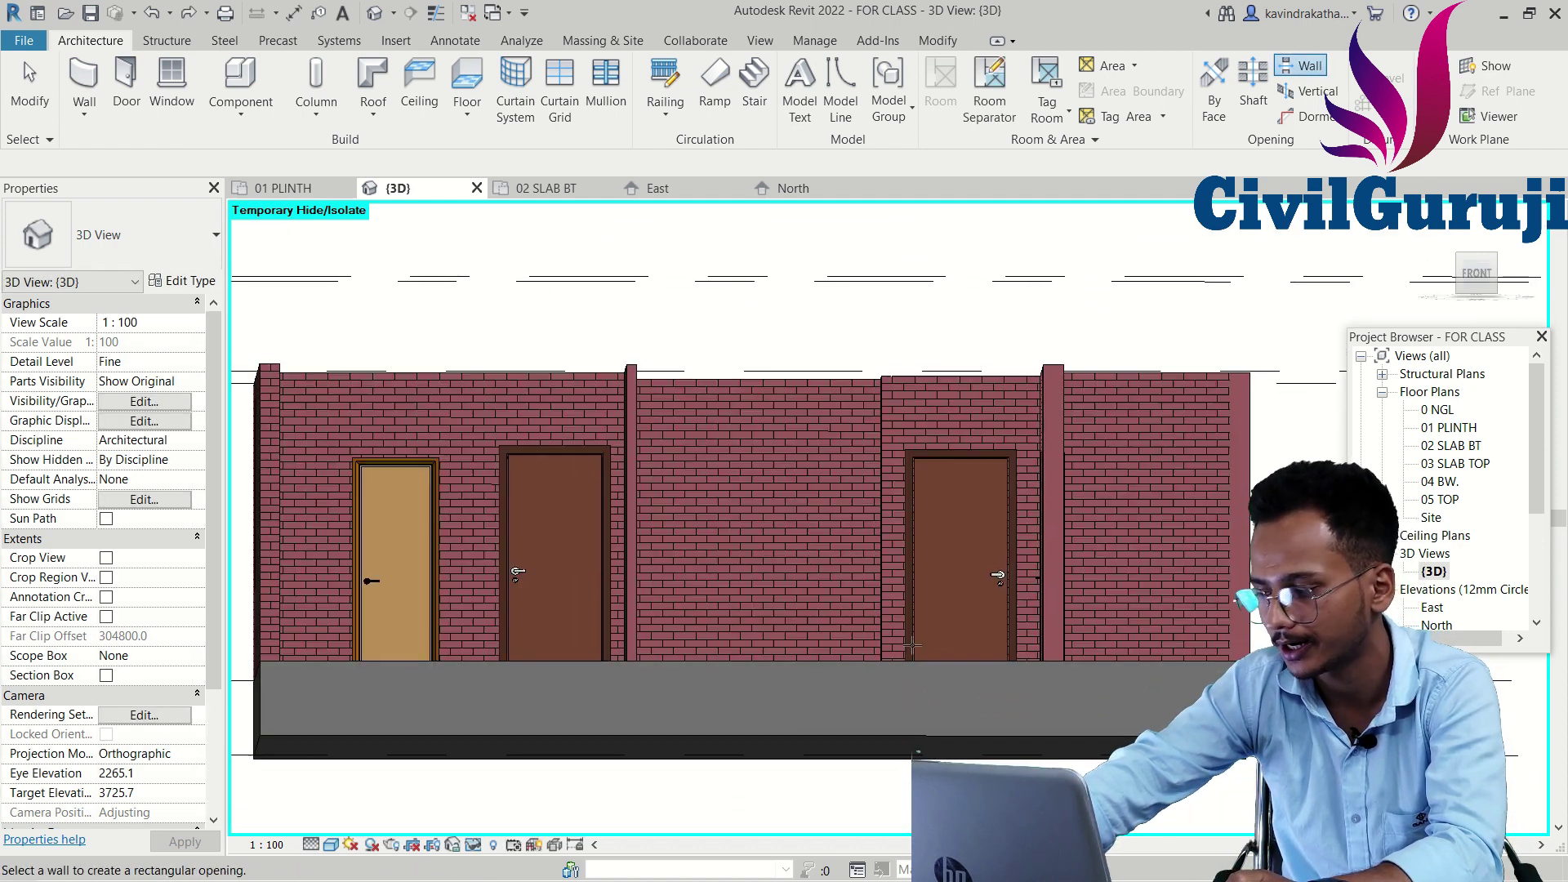
# - Snap the view back to Front and zoom in on the walls
pyautogui.click(1475, 281)
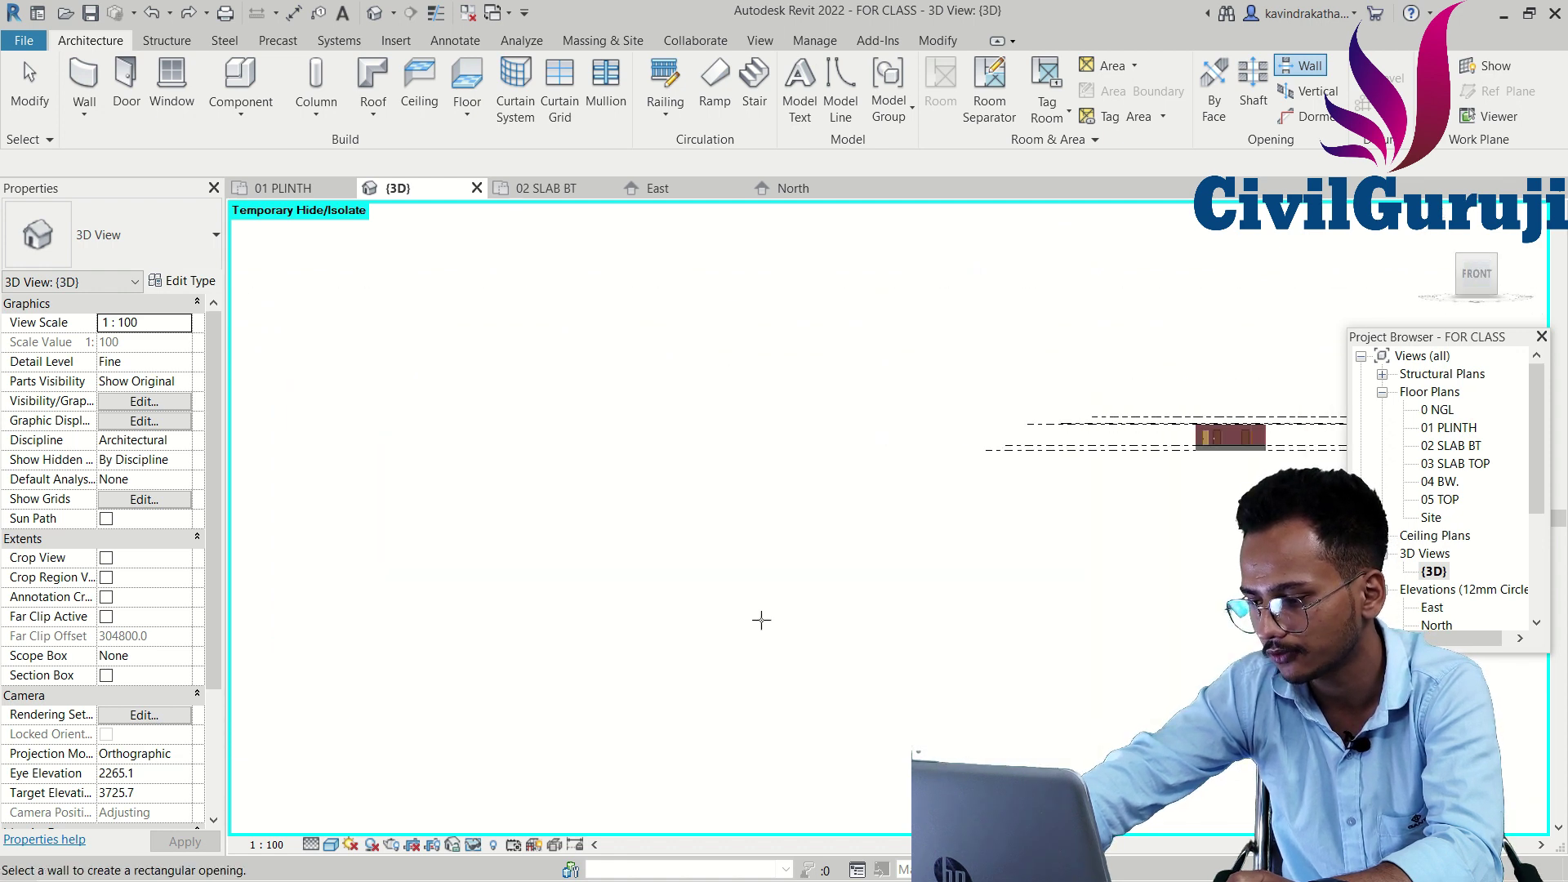
pyautogui.scroll(2, 886, 544)
pyautogui.scroll(3, 878, 539)
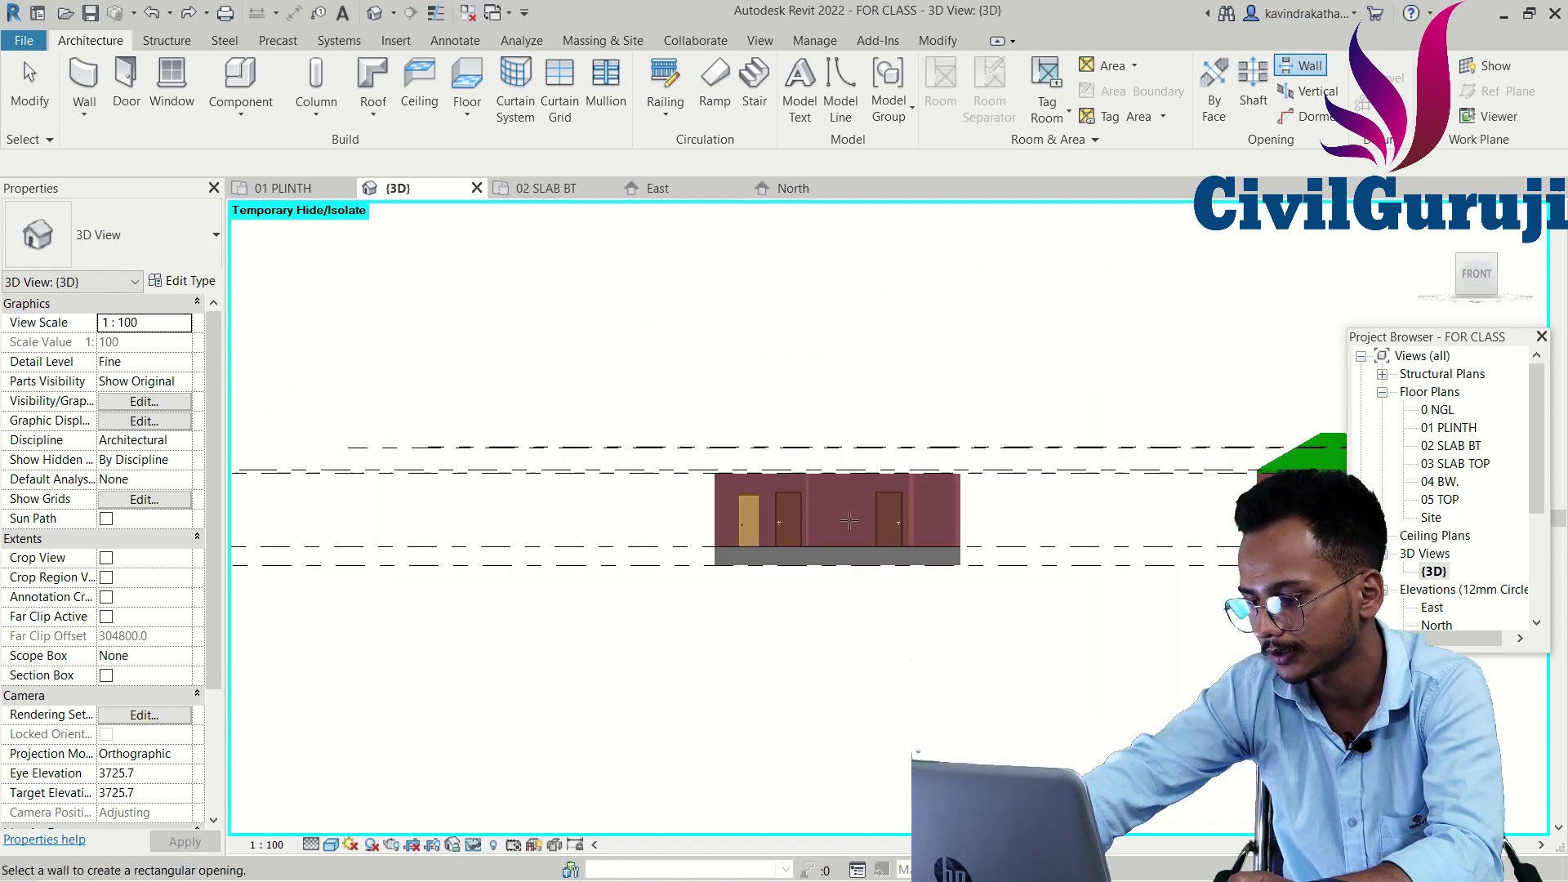
pyautogui.scroll(4, 865, 531)
pyautogui.scroll(4, 850, 520)
pyautogui.scroll(3, 833, 515)
pyautogui.scroll(2, 801, 507)
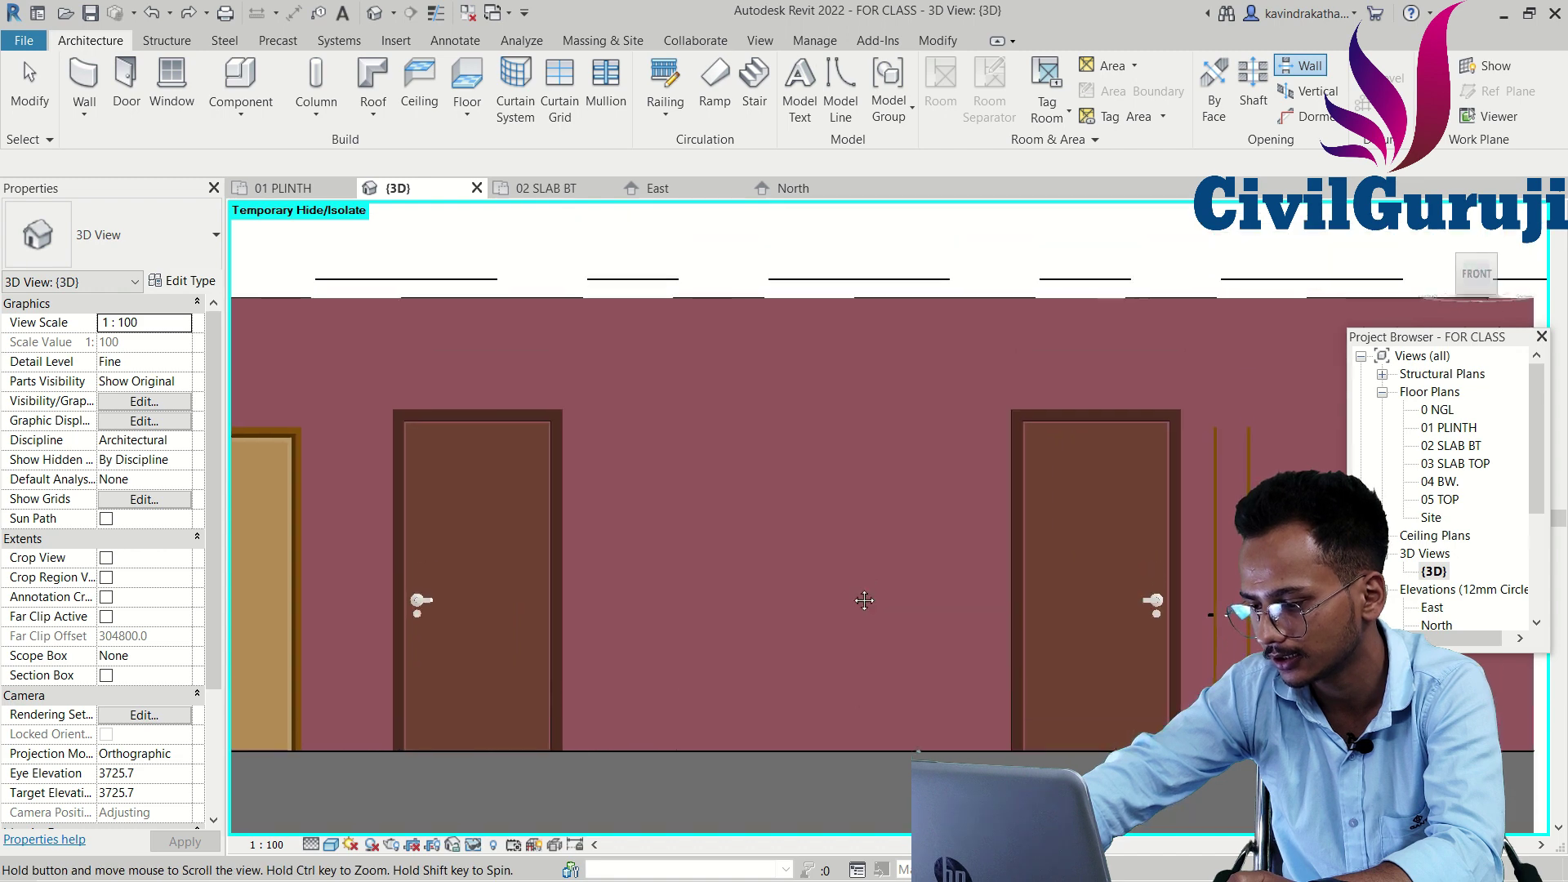
pyautogui.scroll(2, 768, 499)
# - Exit the opening command and open the middle brick wall's profile sketch
pyautogui.press('Escape')
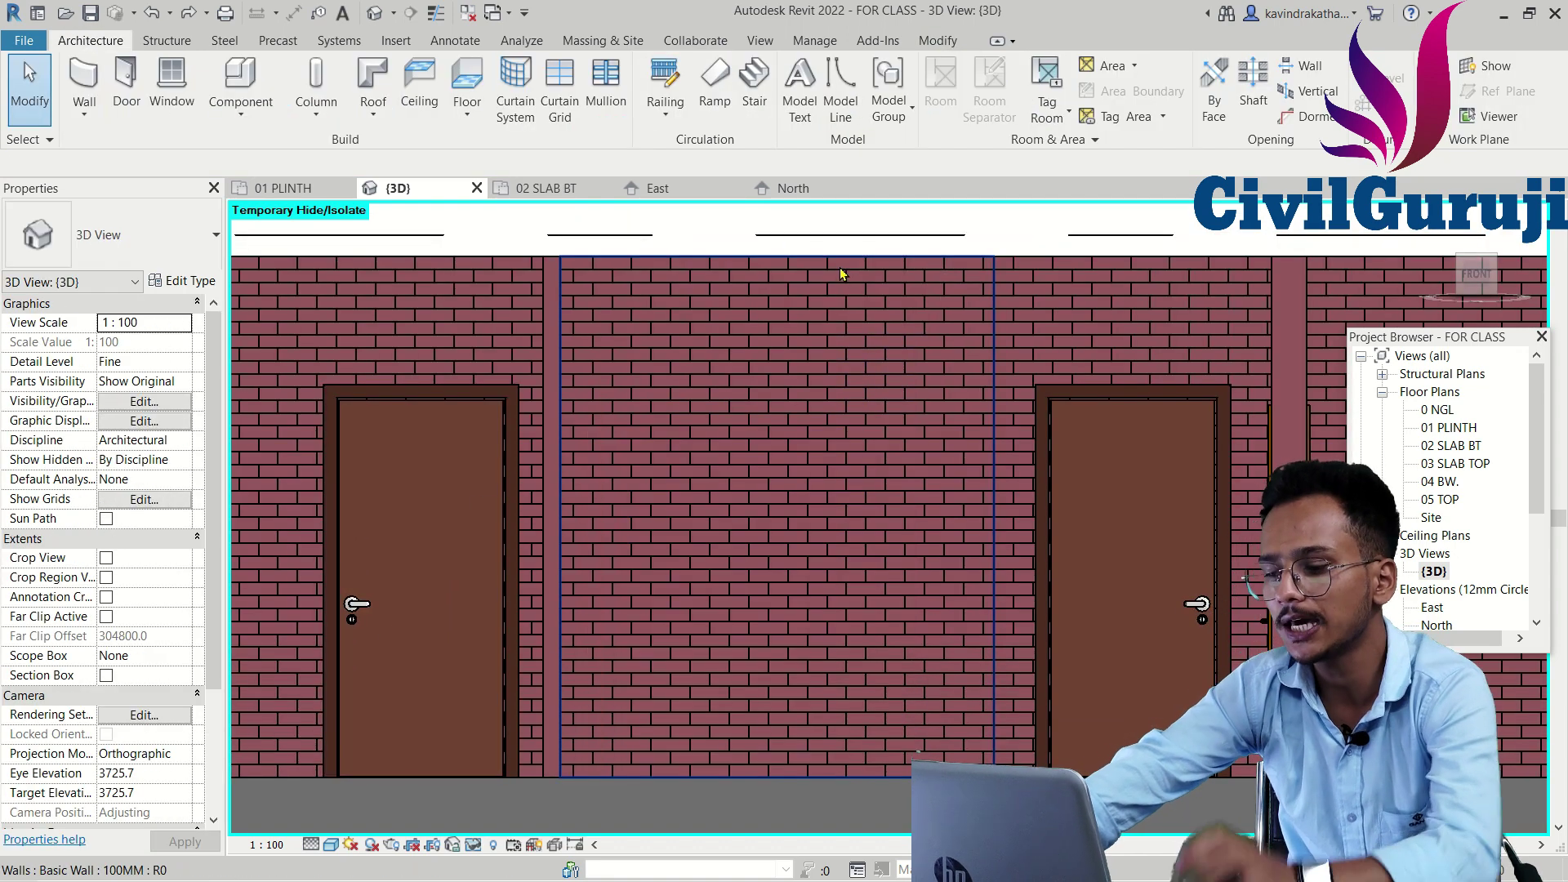
pyautogui.click(832, 259)
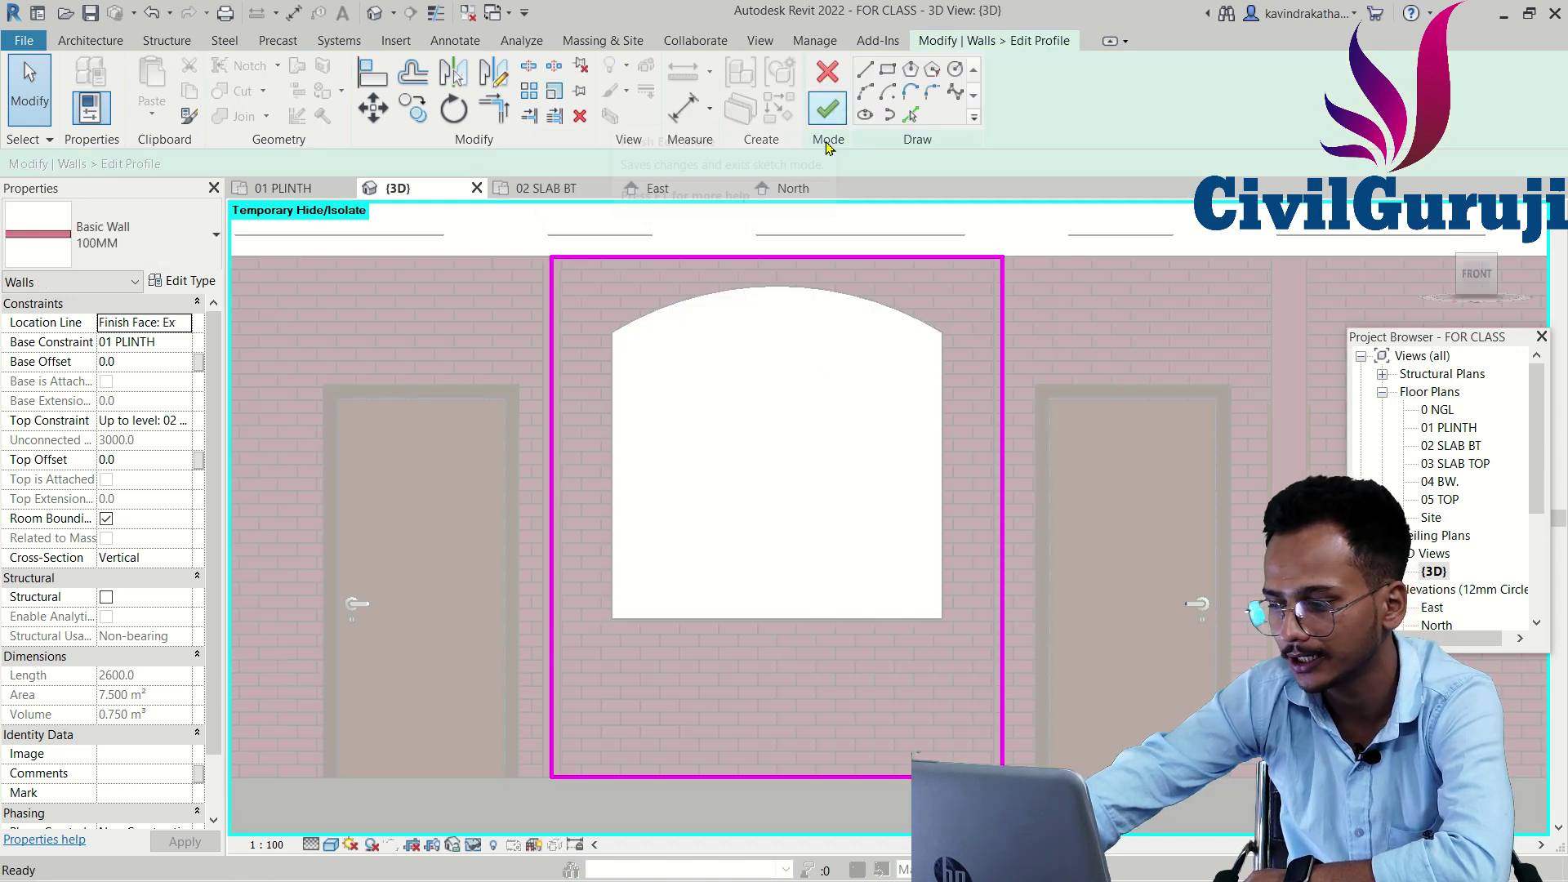
pyautogui.scroll(-3, 773, 466)
pyautogui.scroll(2, 768, 482)
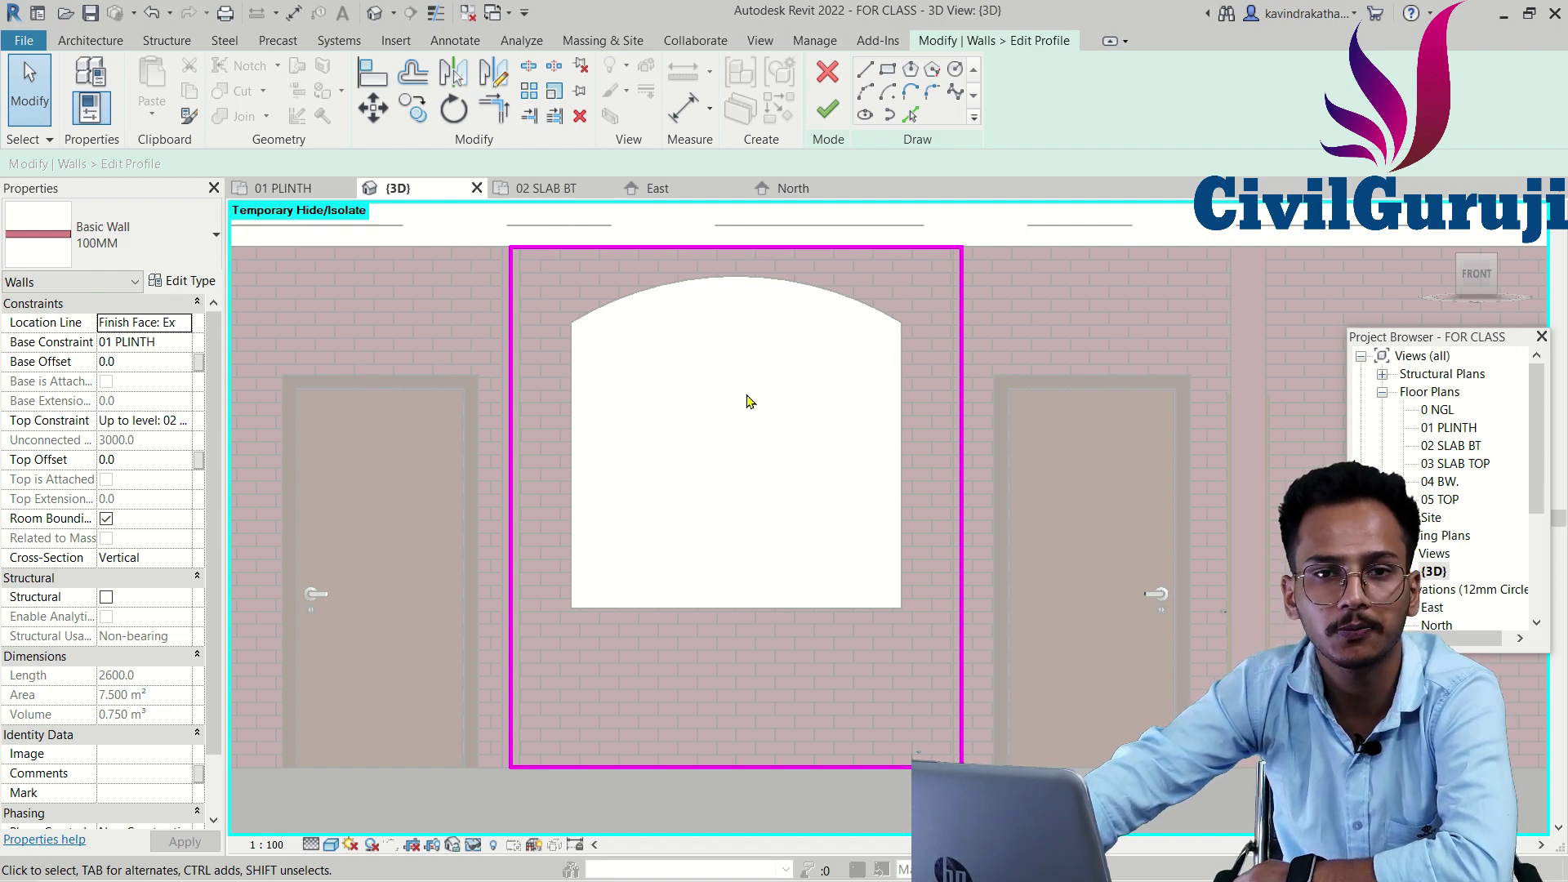
pyautogui.scroll(-1, 634, 486)
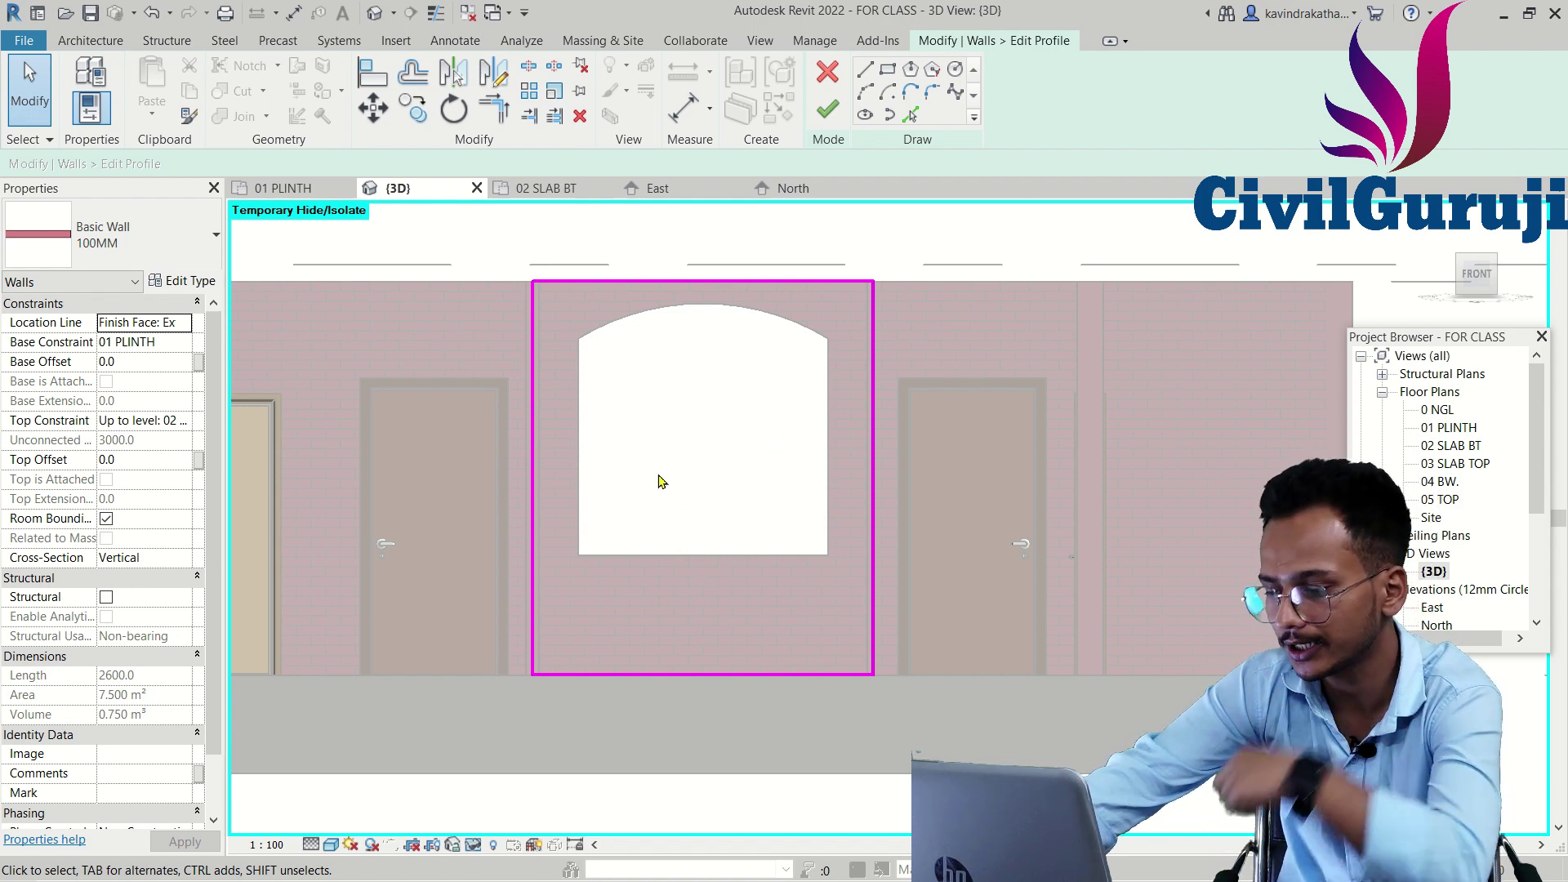
# - Sketch nested 1400x1200, 800x700 and 400x400 rectangles inside the arch and finish the profile
pyautogui.click(884, 71)
pyautogui.click(609, 368)
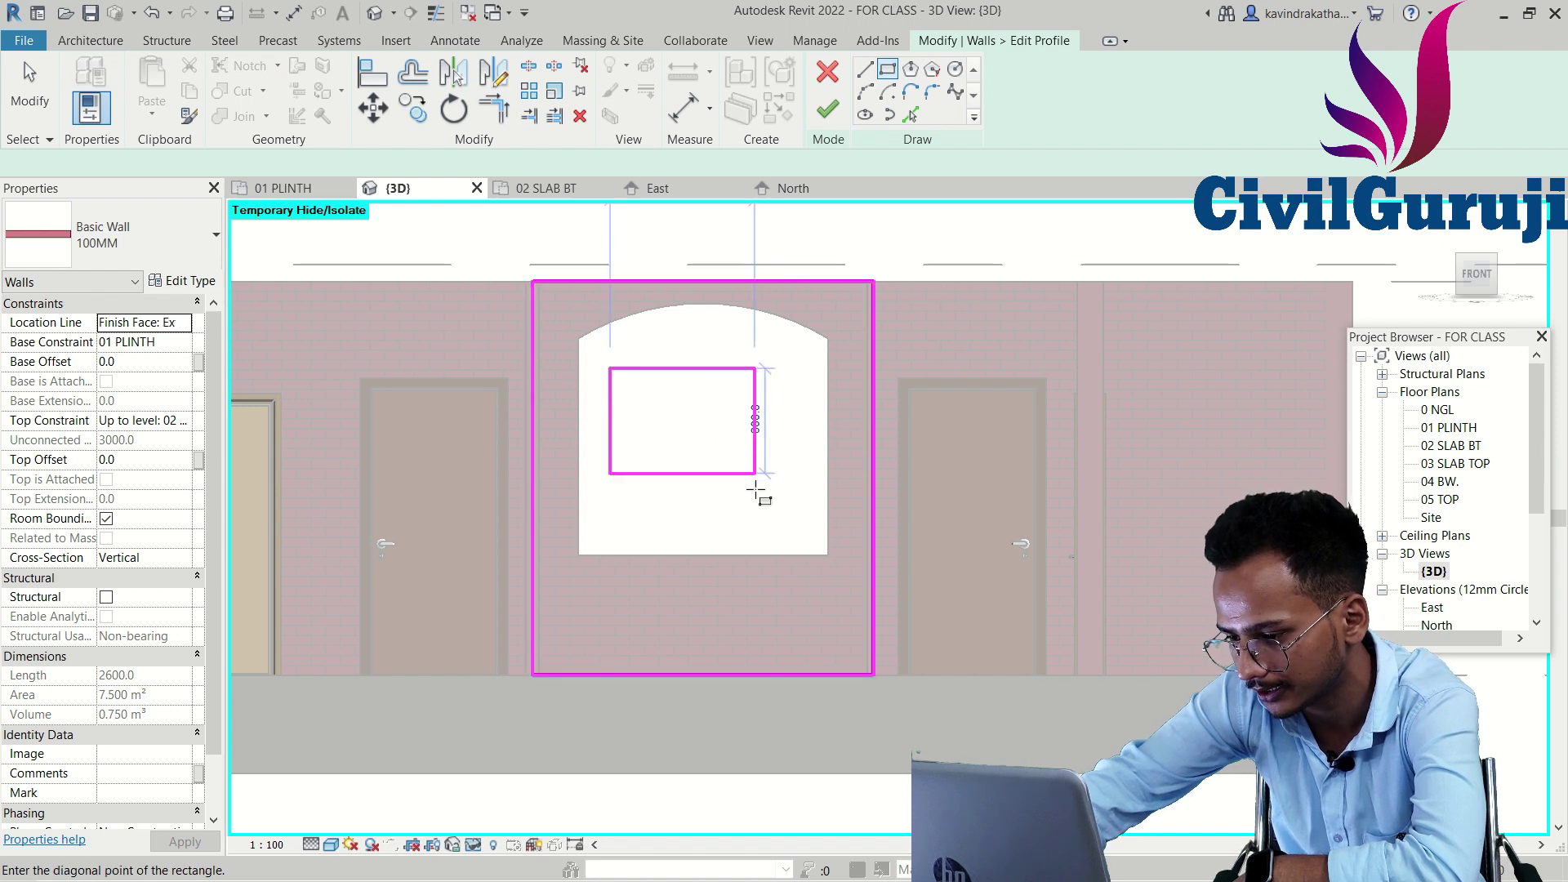
pyautogui.click(793, 526)
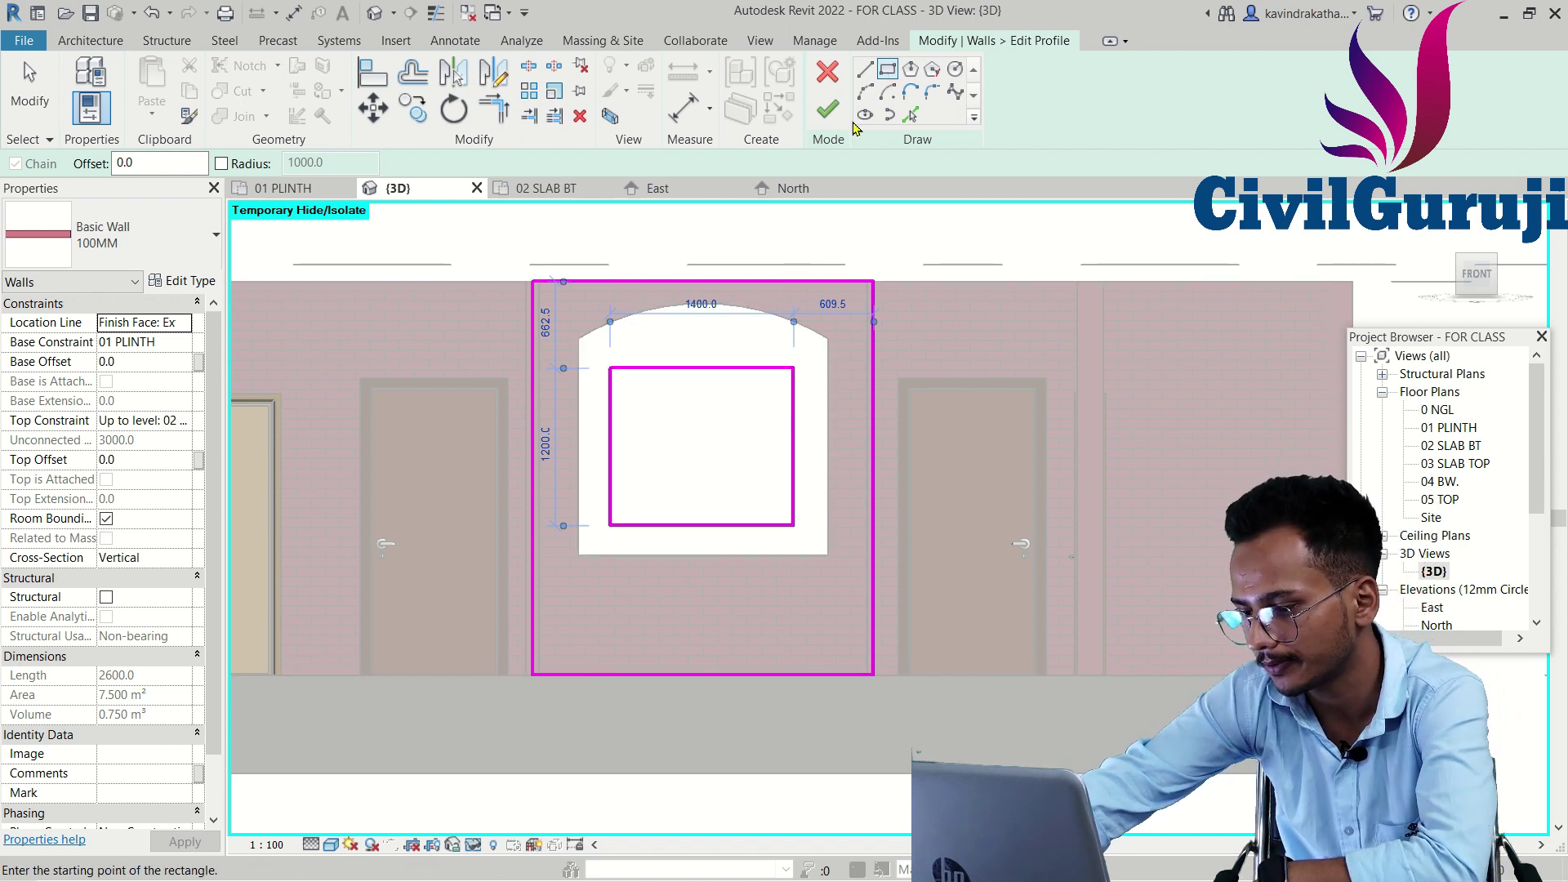
pyautogui.click(652, 401)
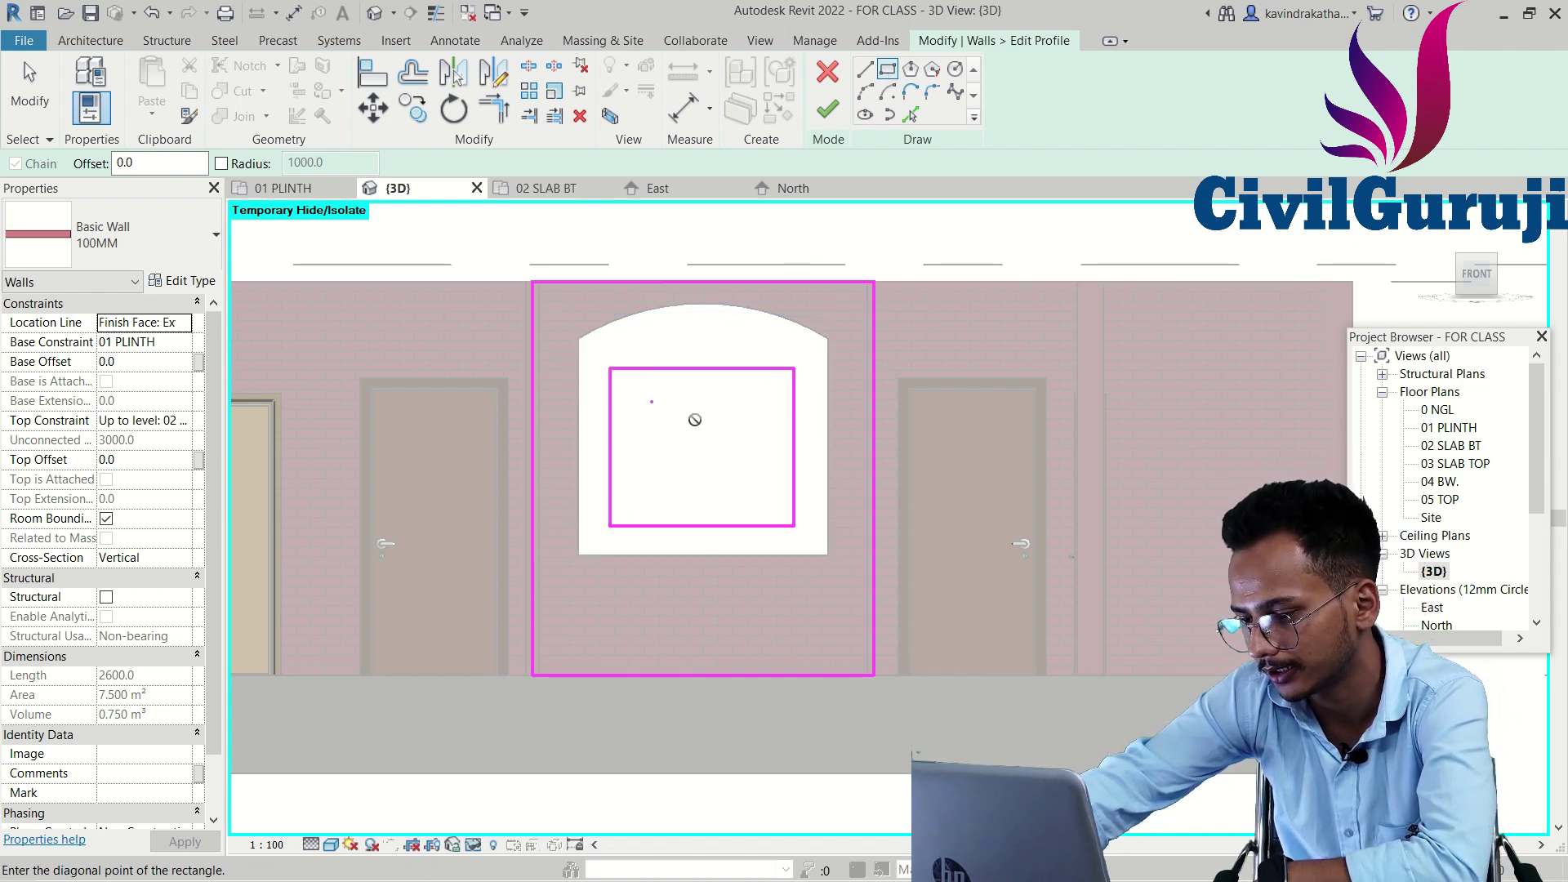
pyautogui.click(757, 493)
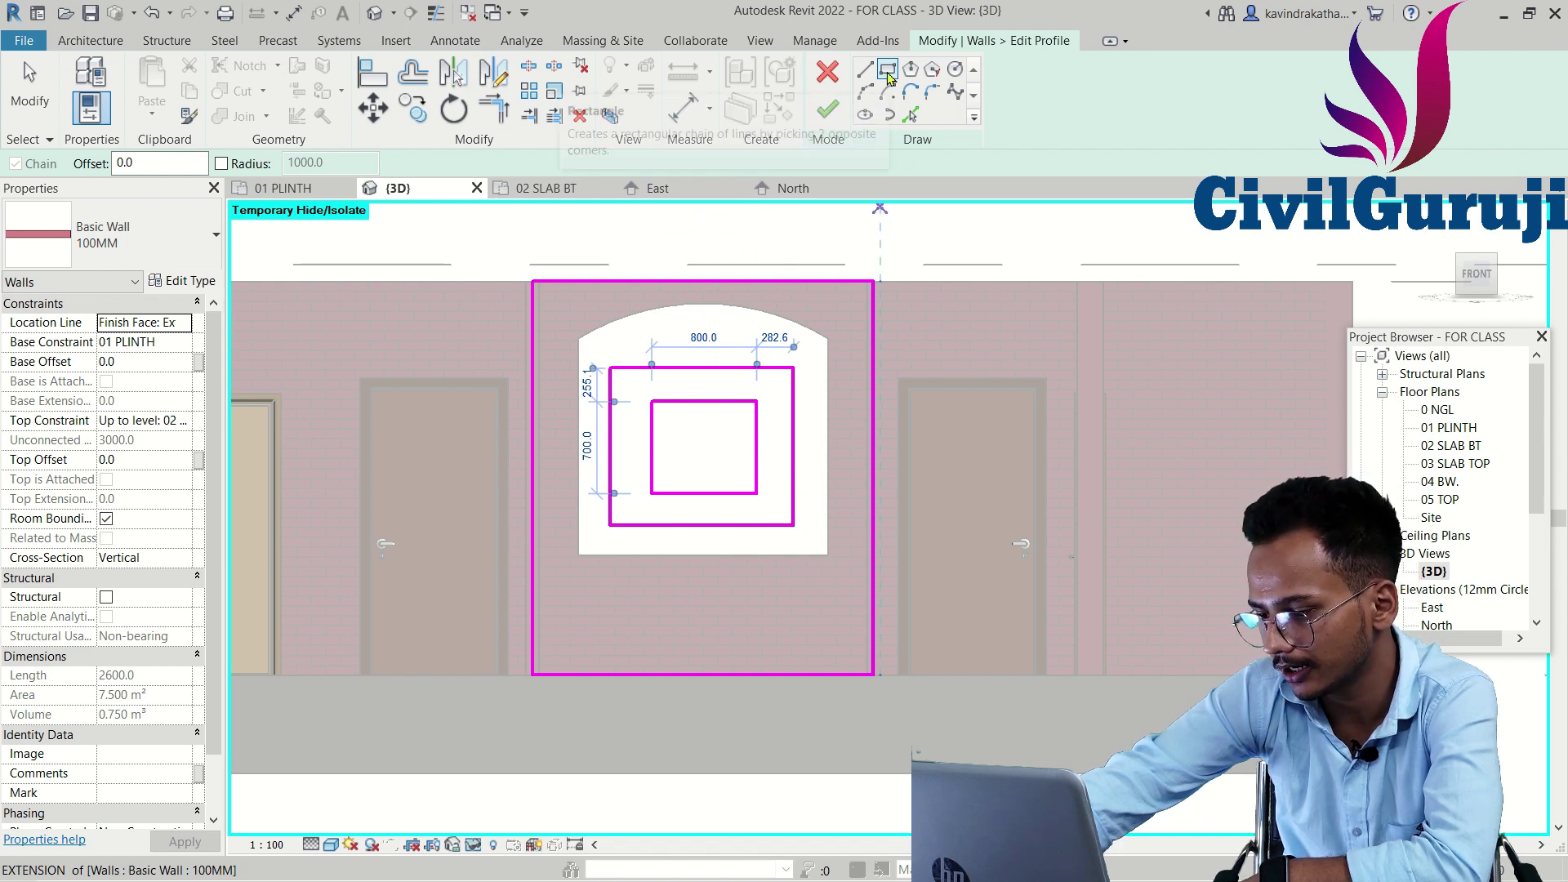
pyautogui.click(680, 425)
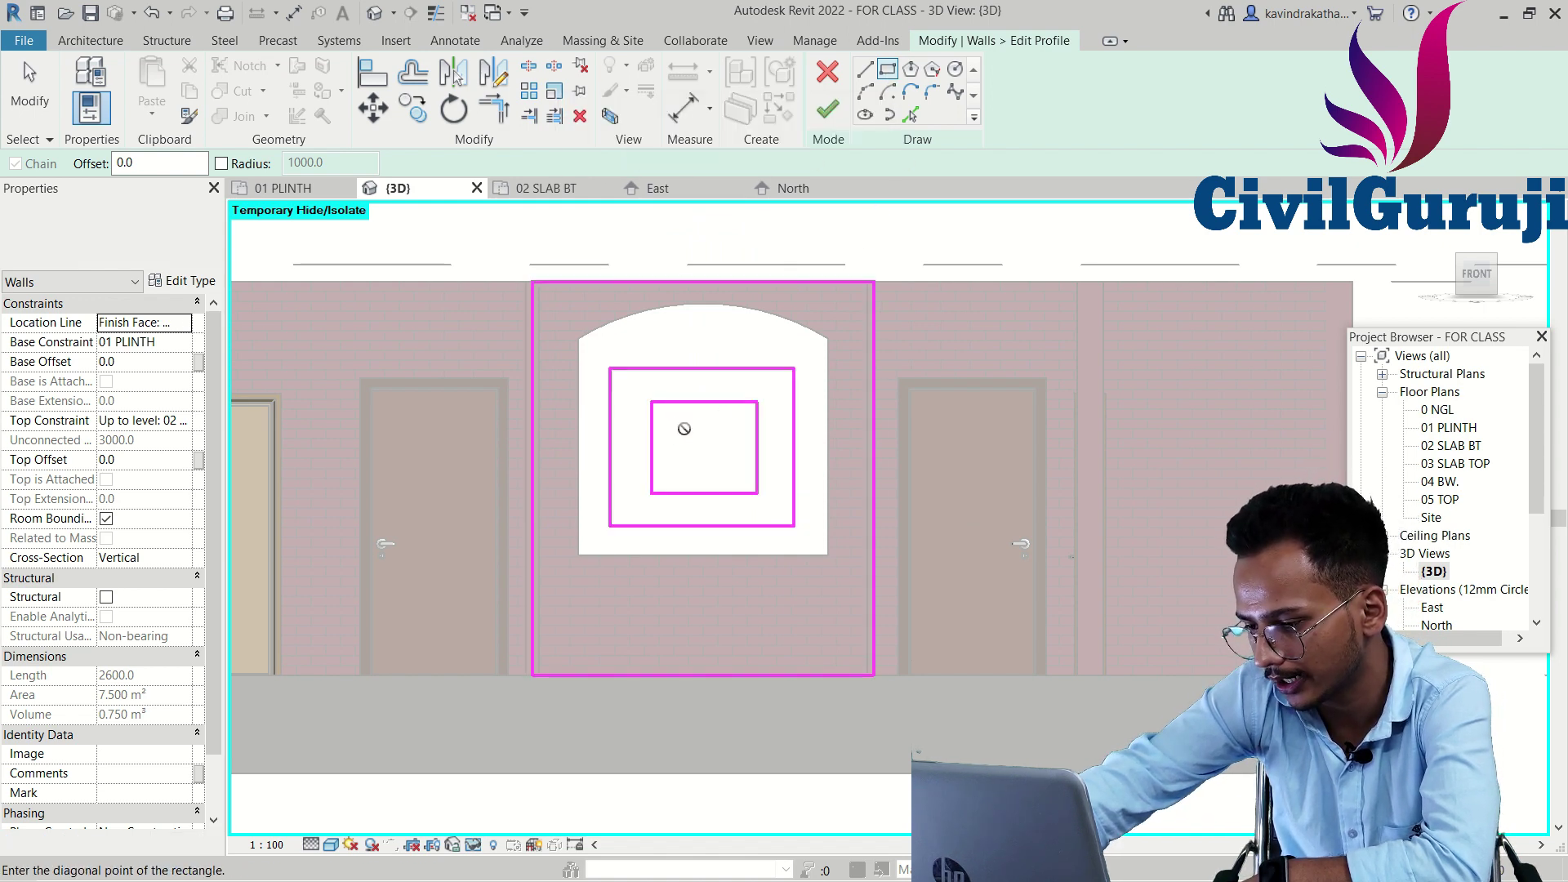
pyautogui.click(733, 477)
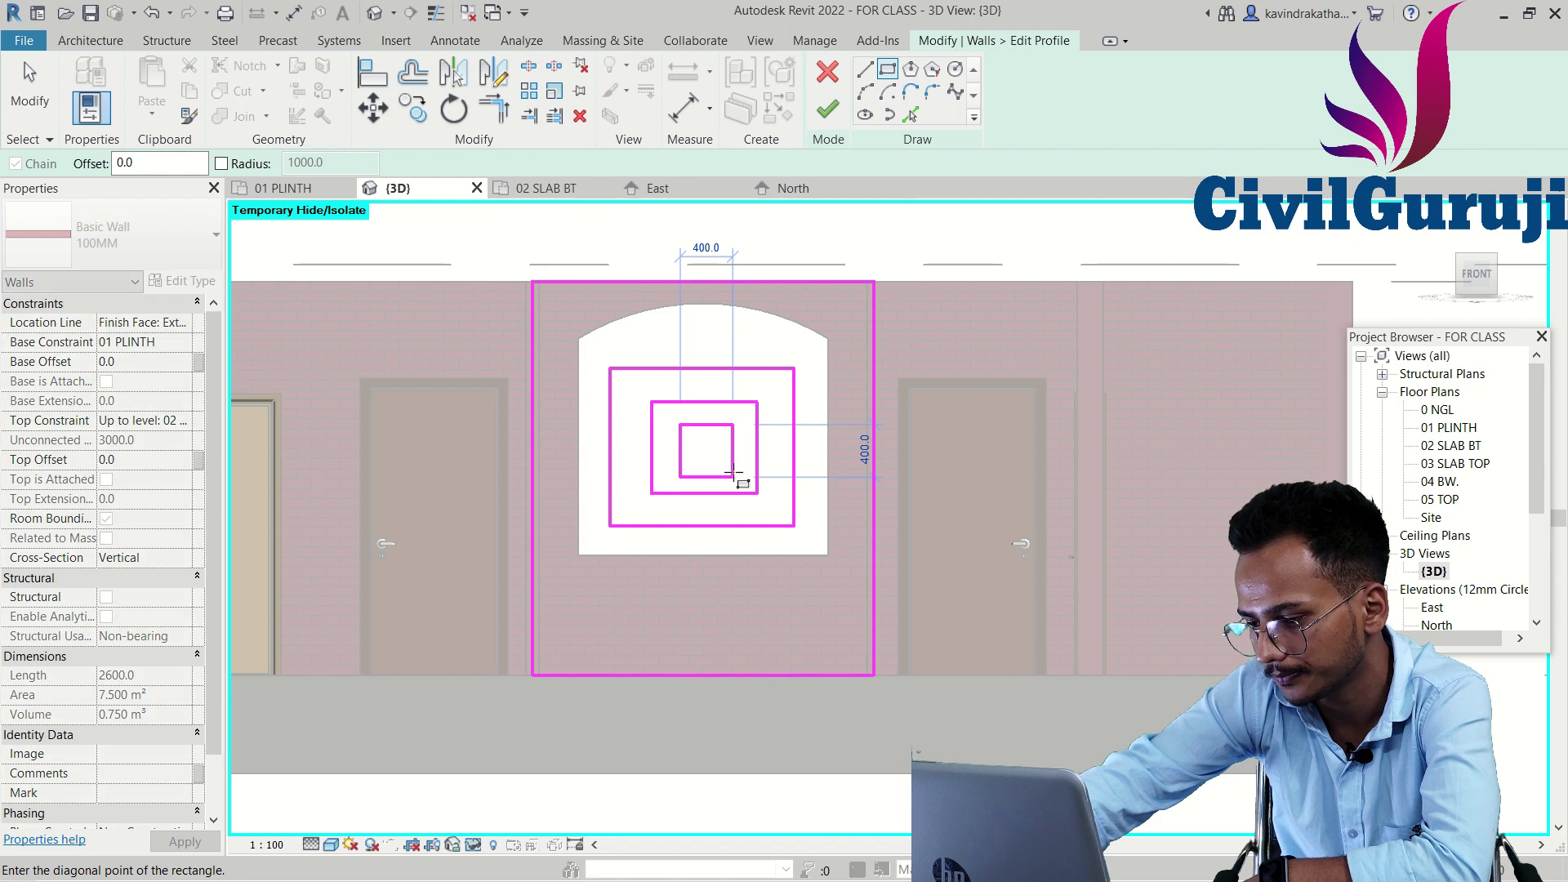
pyautogui.press('Escape')
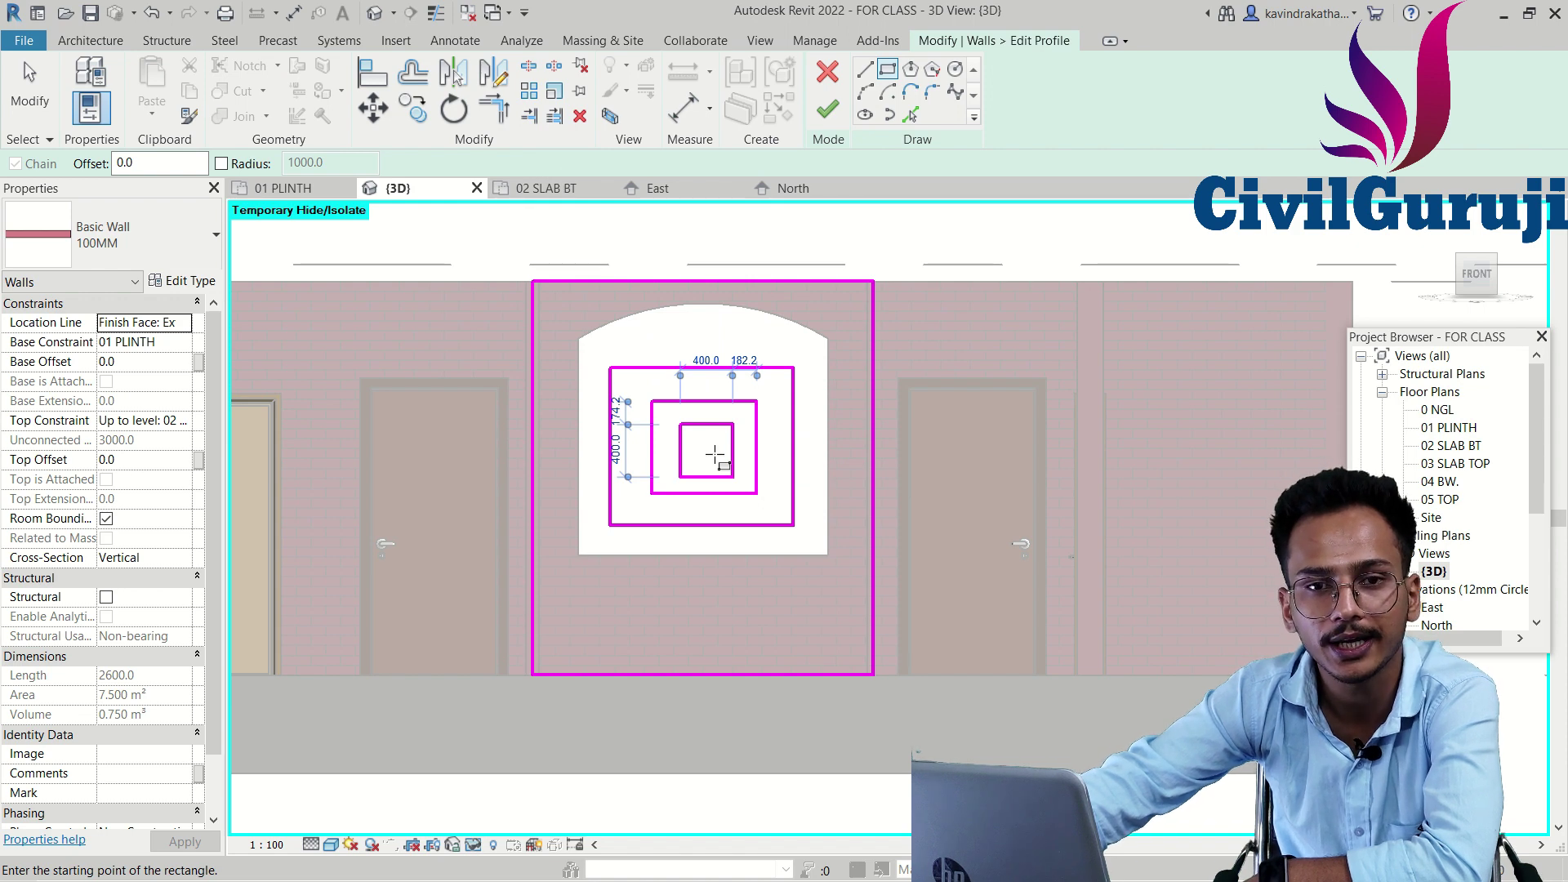
pyautogui.click(828, 108)
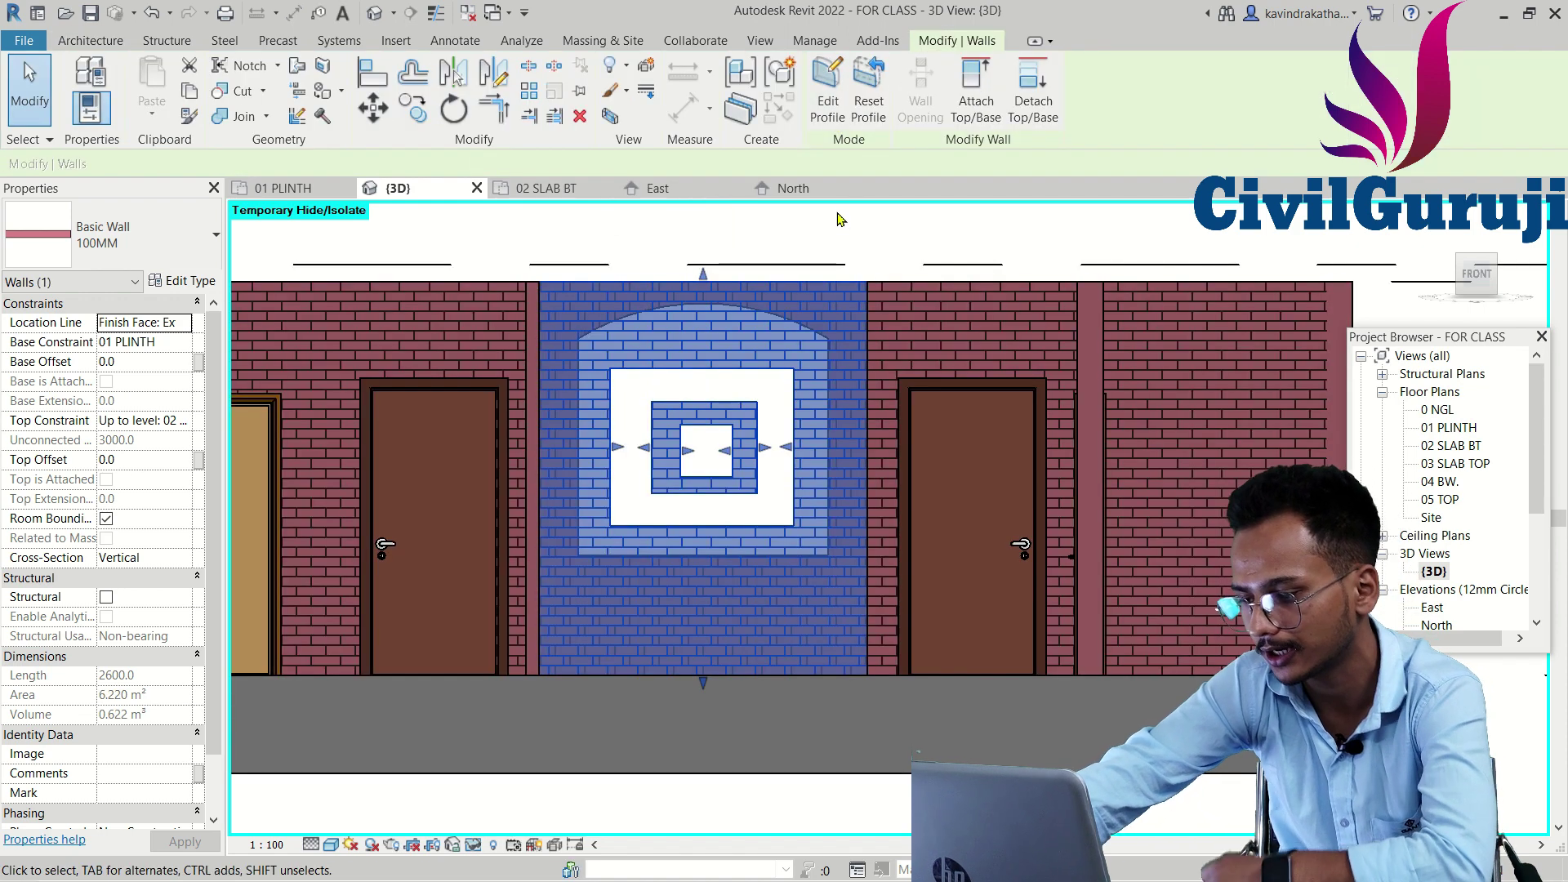
# - Orbit to an angled view and reopen the square-cut wall's profile for editing
pyautogui.click(835, 222)
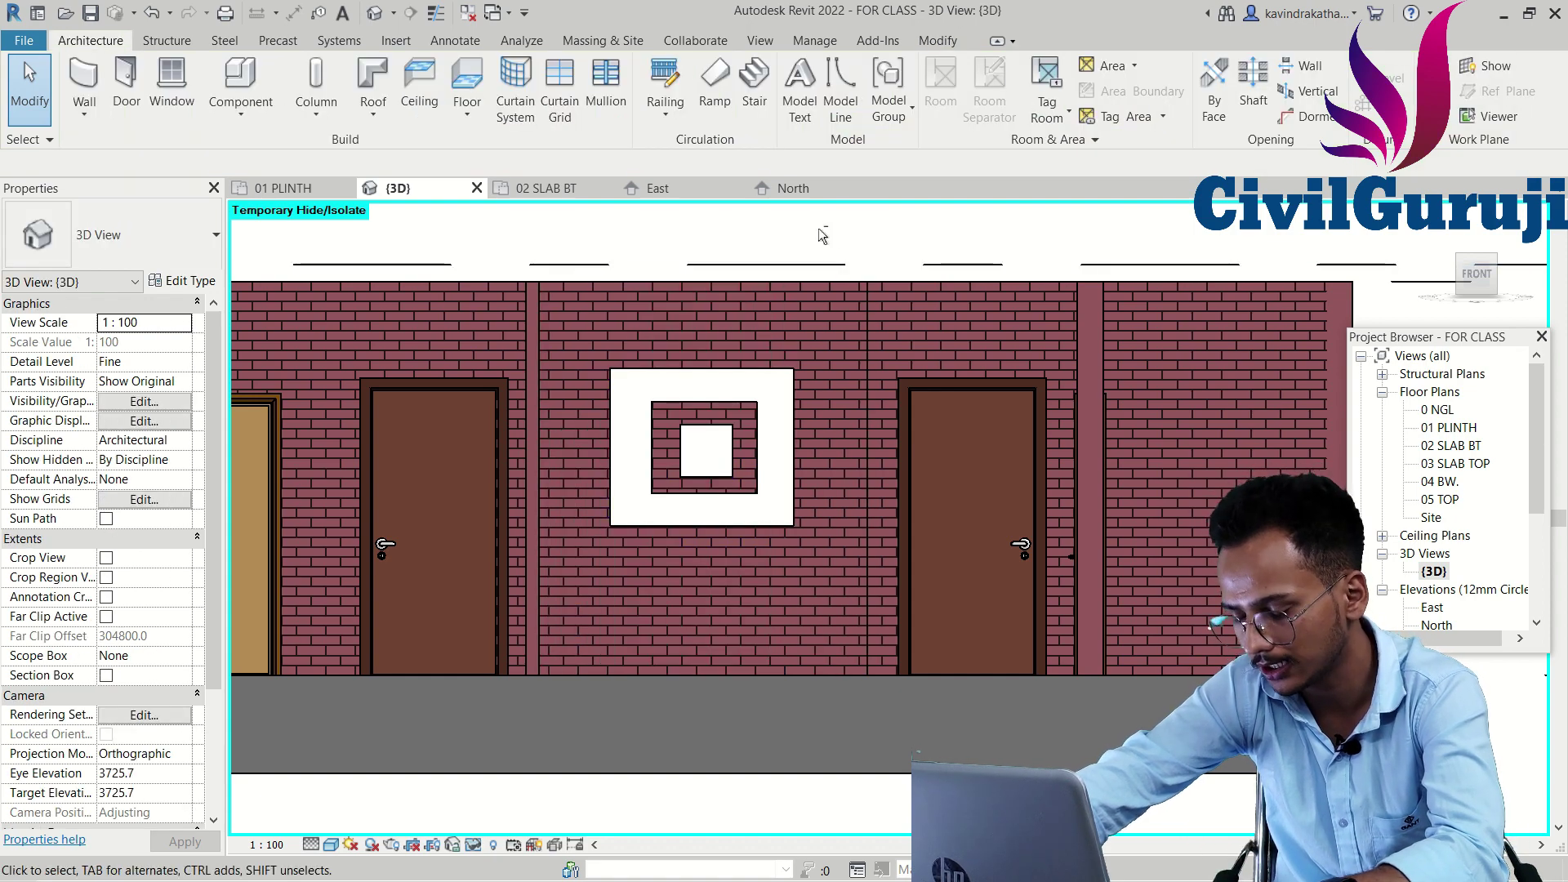
pyautogui.keyDown('shift'); pyautogui.moveTo(822, 236); pyautogui.dragTo(718, 351, button='middle'); pyautogui.keyUp('shift')
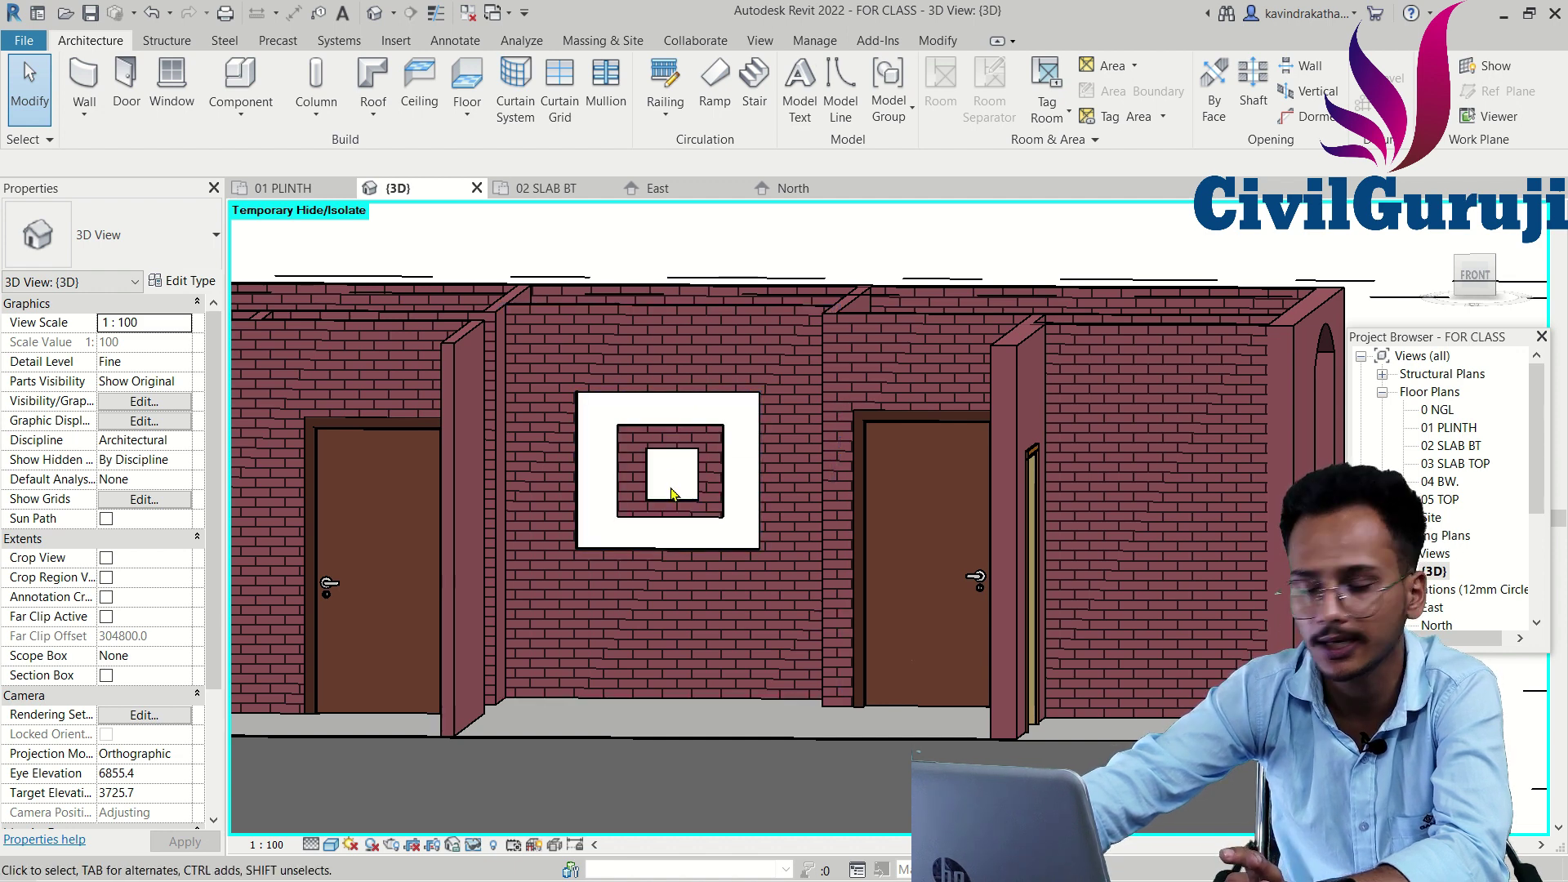
pyautogui.doubleClick(707, 367)
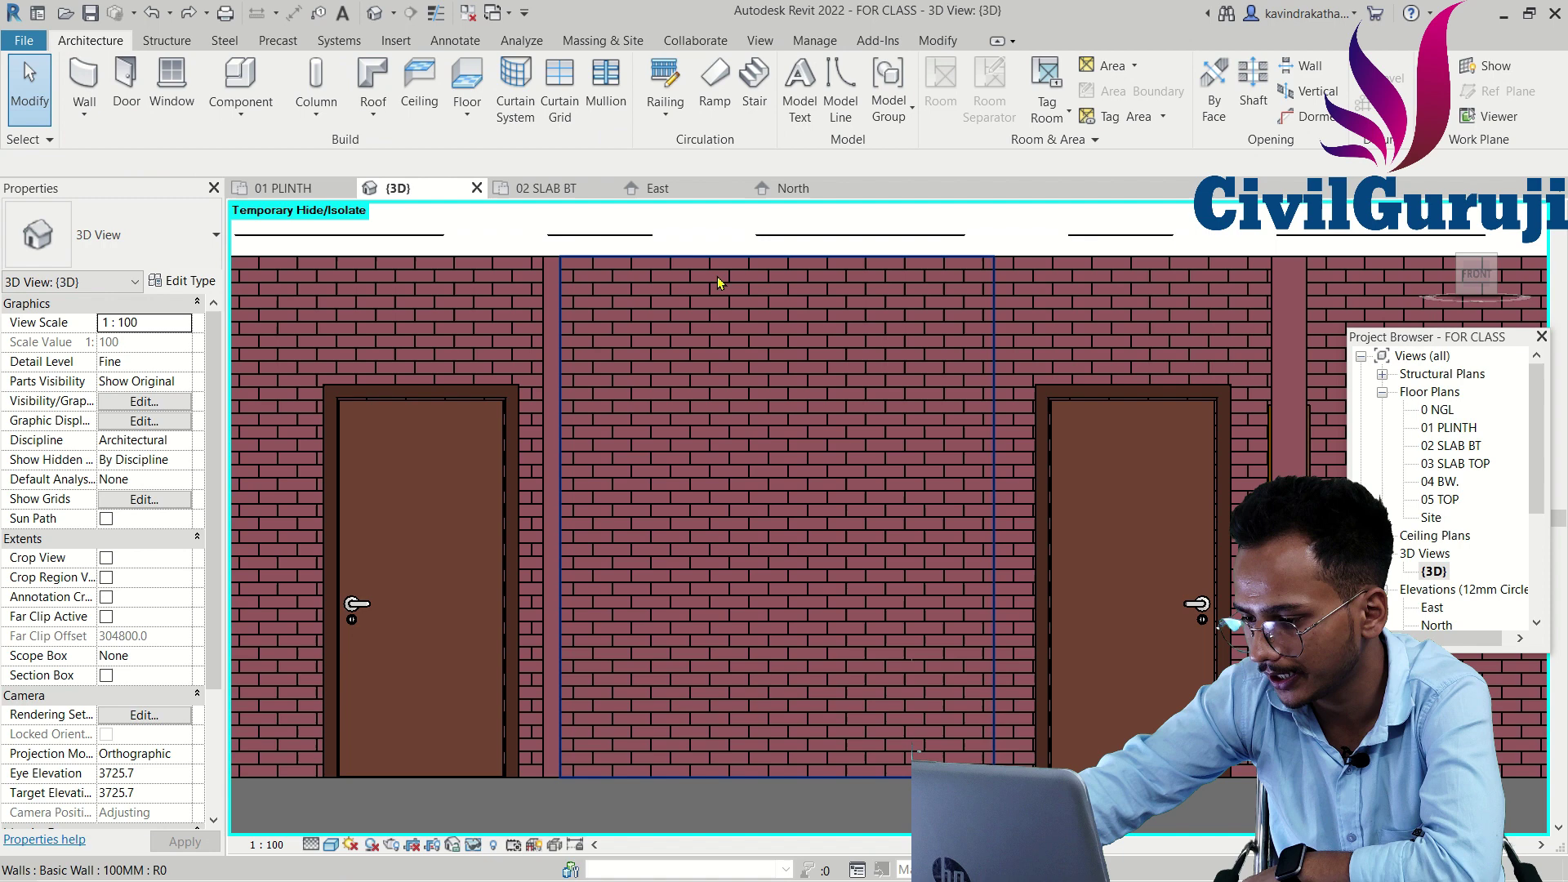
# - Reopen the arched wall's profile between the doors and centre the sketch
pyautogui.click(719, 281)
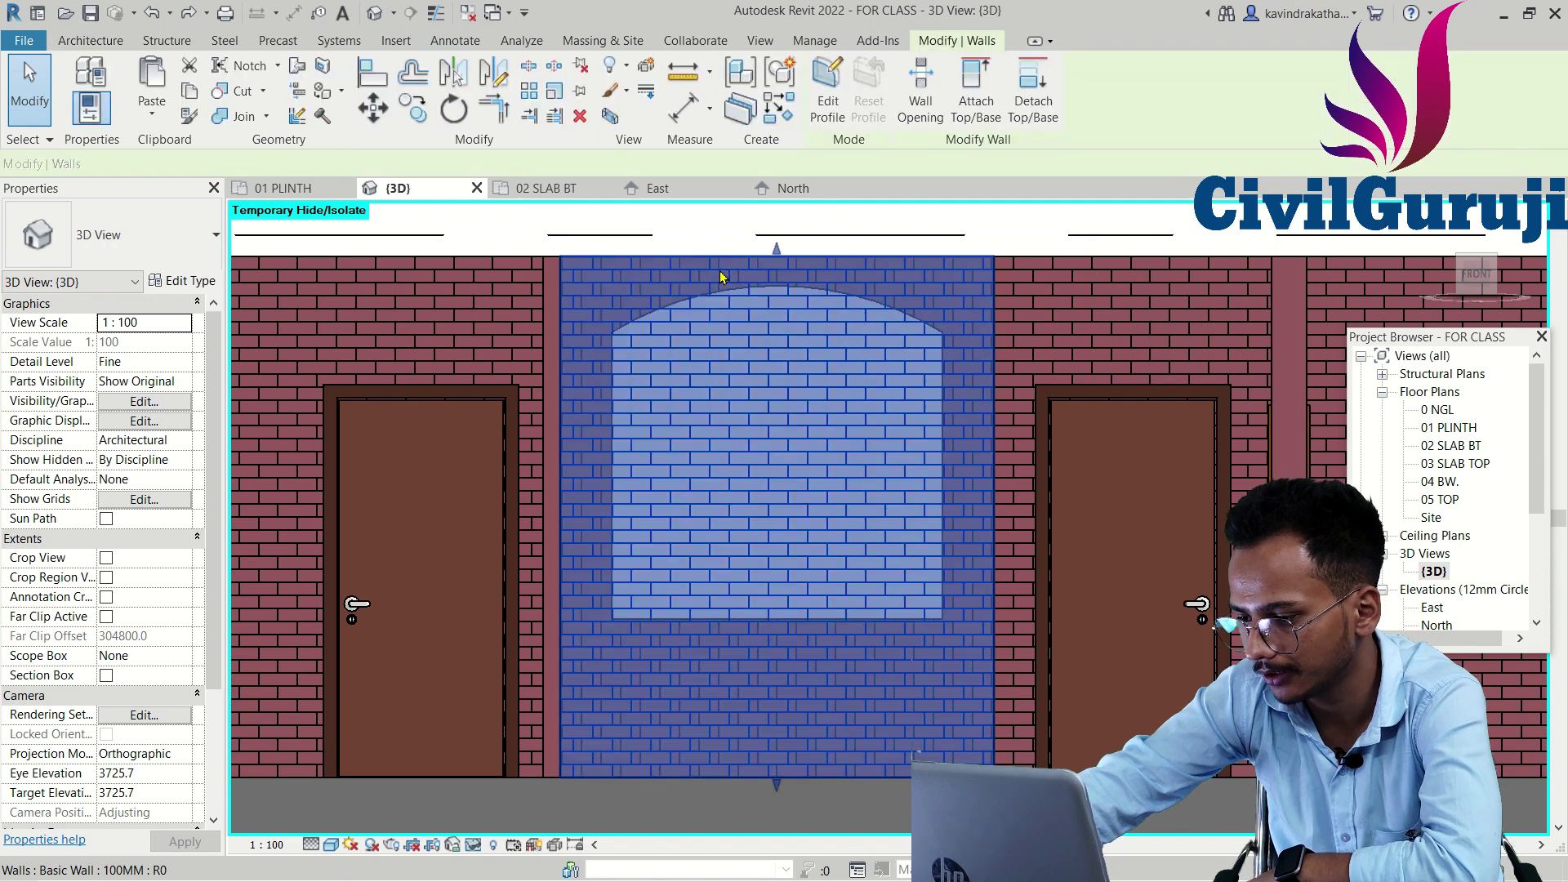
pyautogui.click(830, 101)
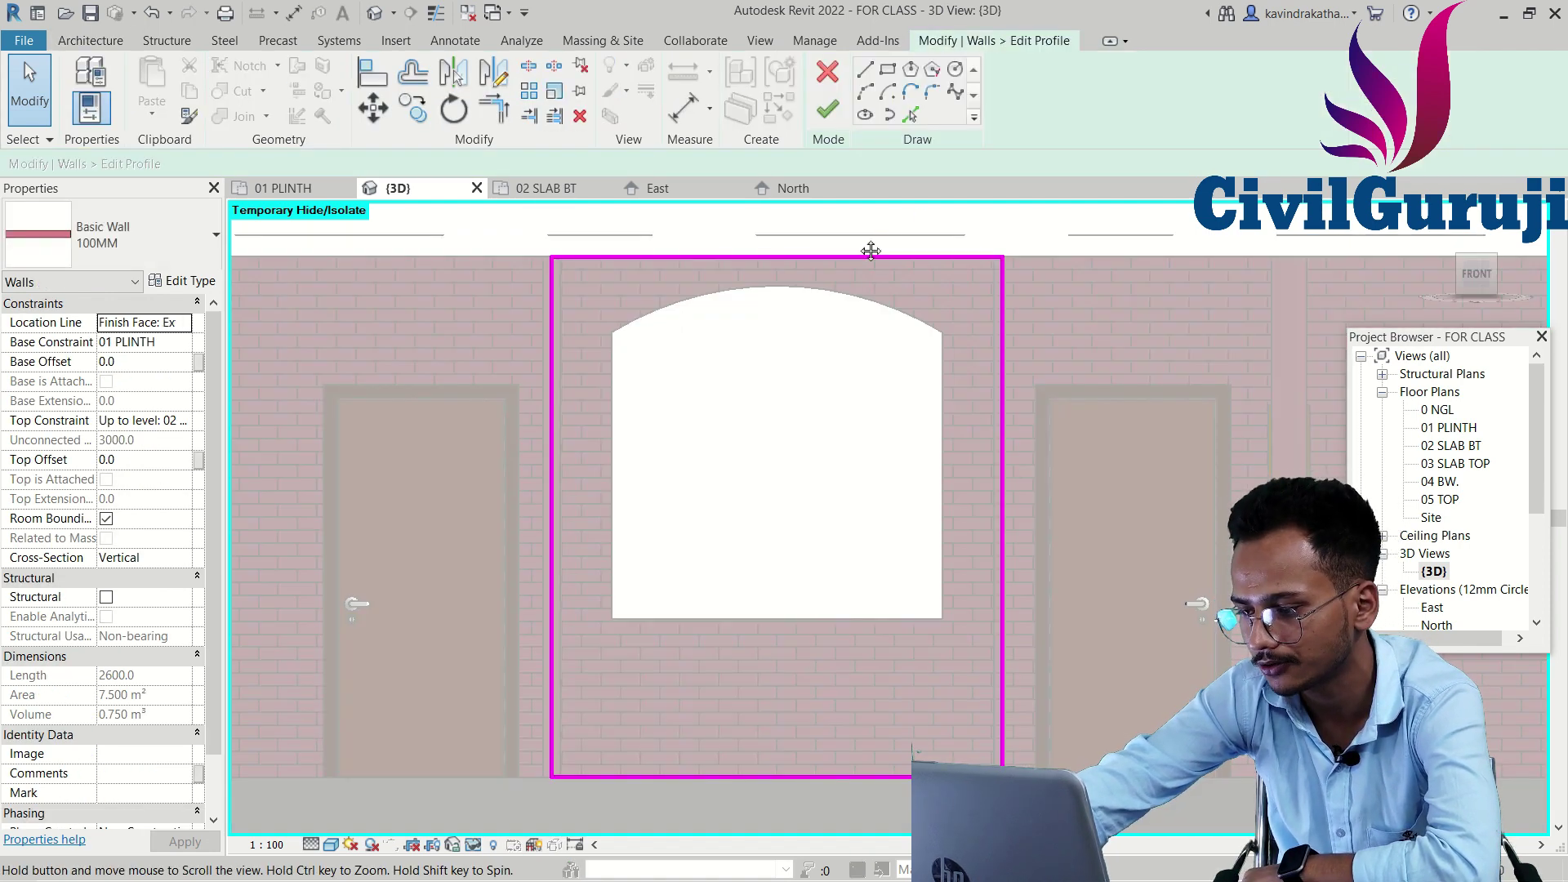
pyautogui.moveTo(871, 251); pyautogui.dragTo(725, 219, button='middle')
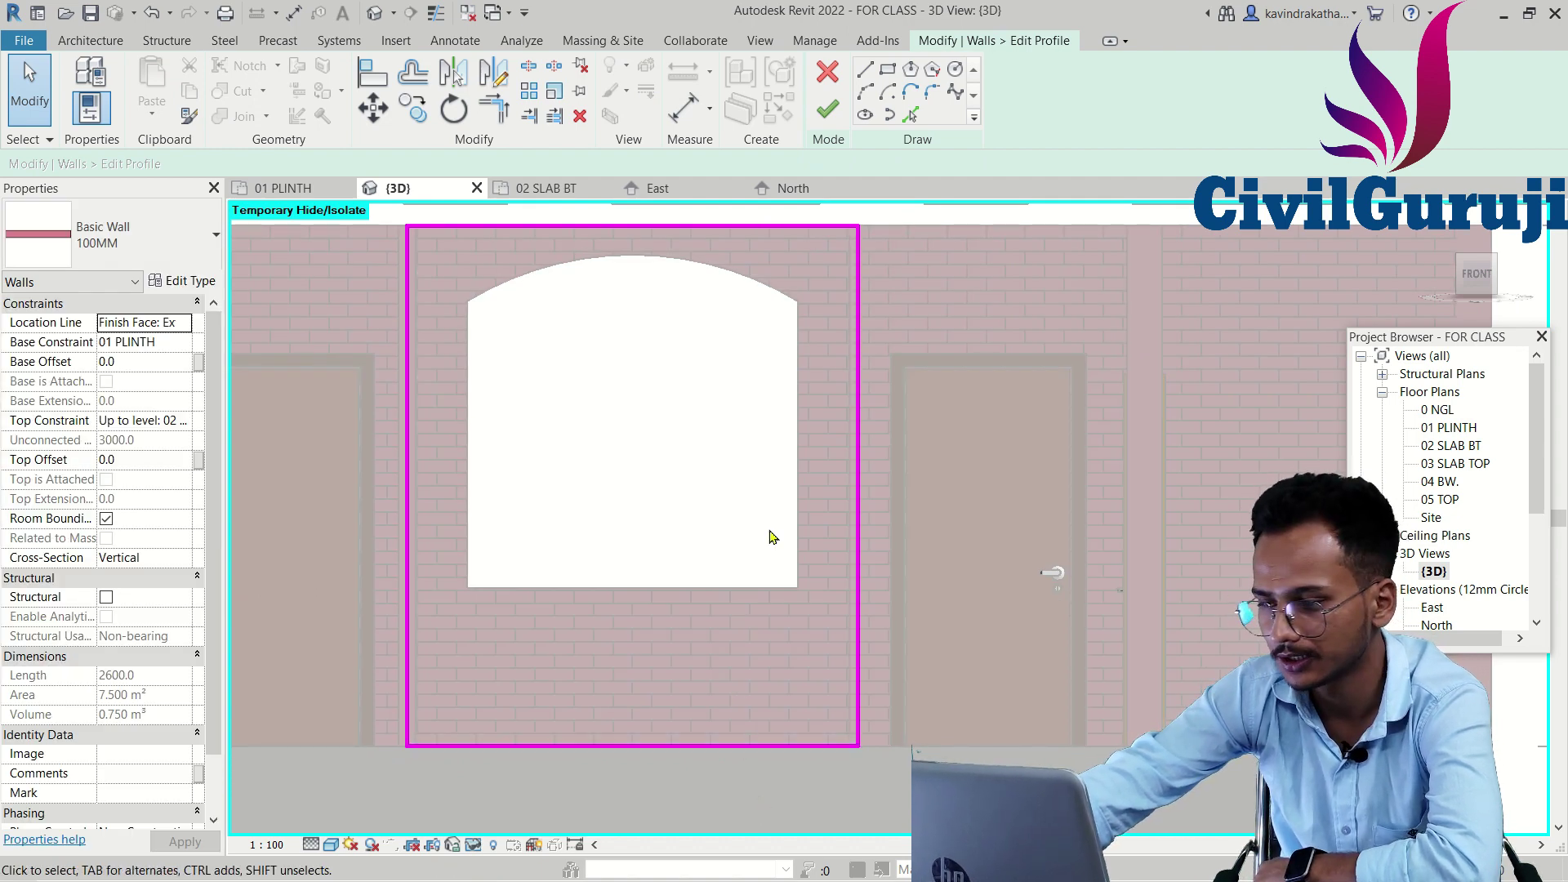
pyautogui.click(890, 71)
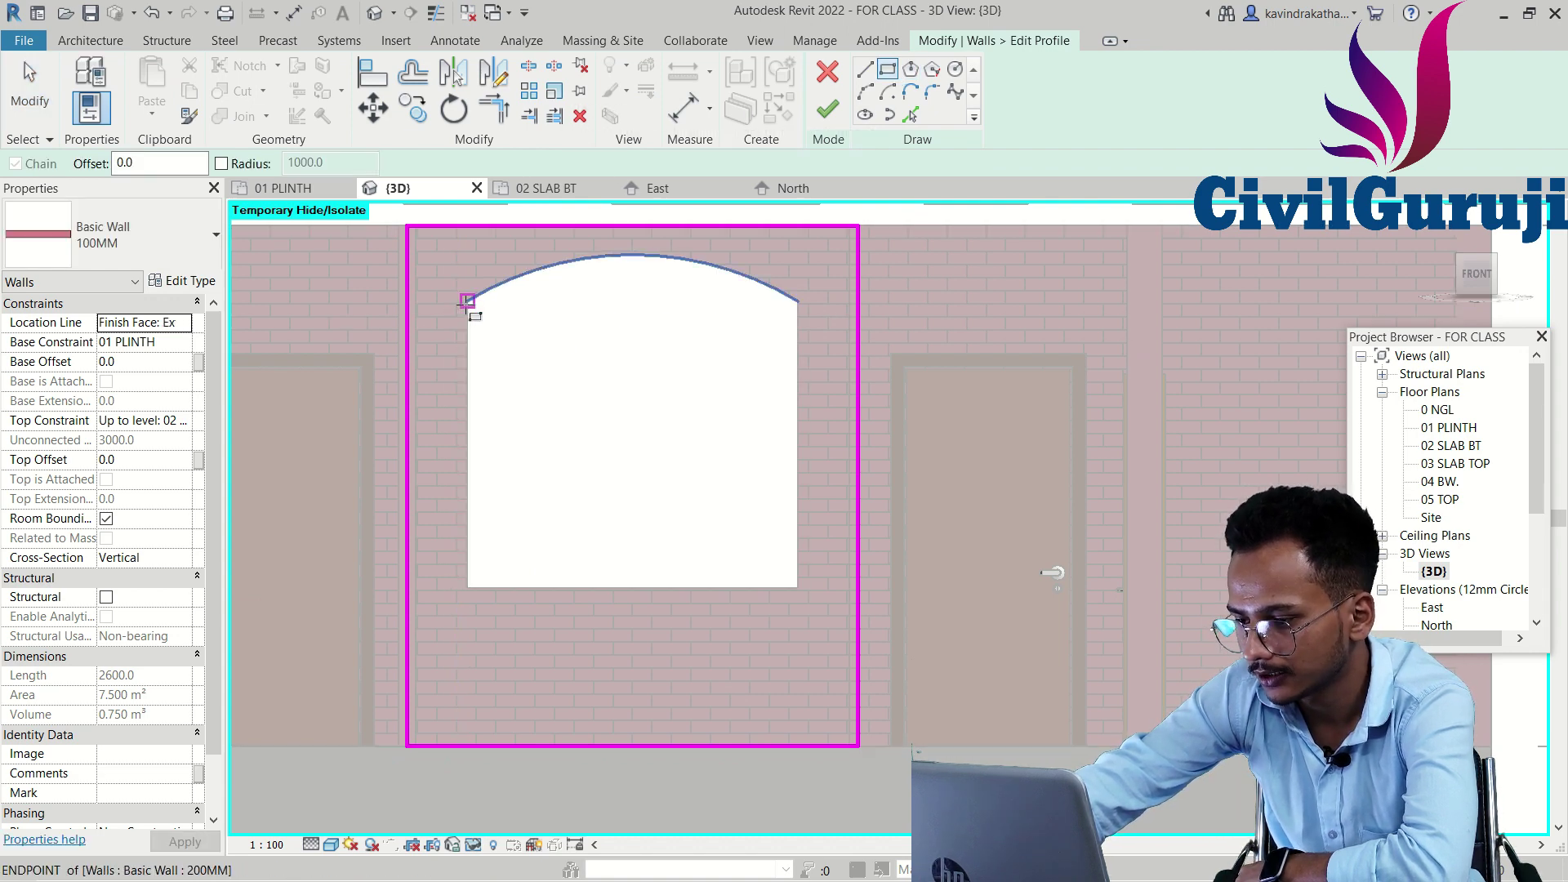
# - Draw a tall rectangle from the arch's left end down to the wall base at right
pyautogui.click(468, 303)
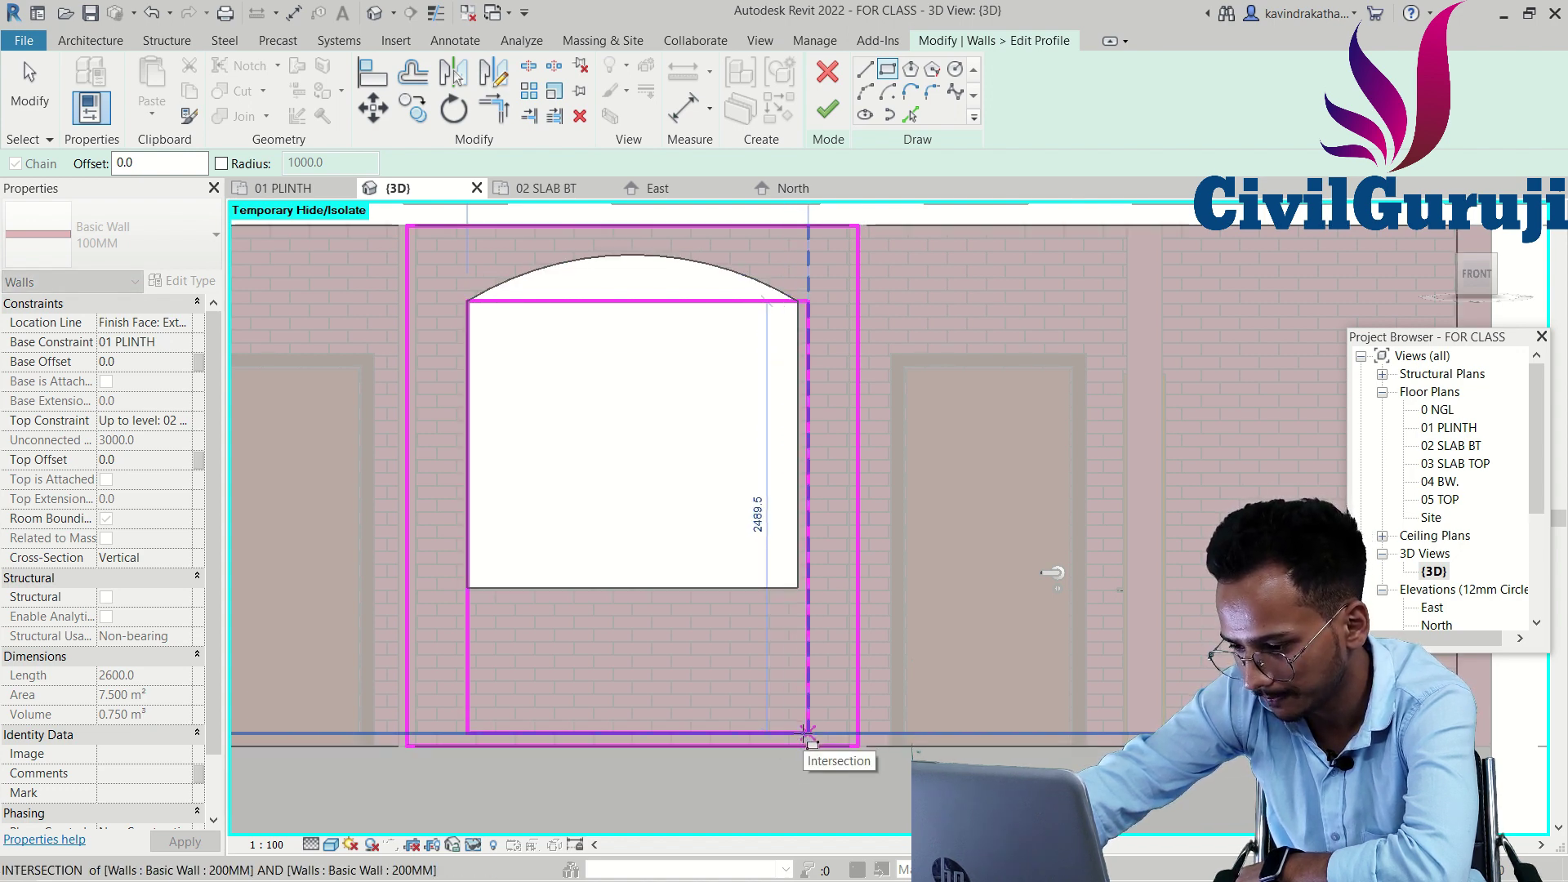
pyautogui.click(808, 733)
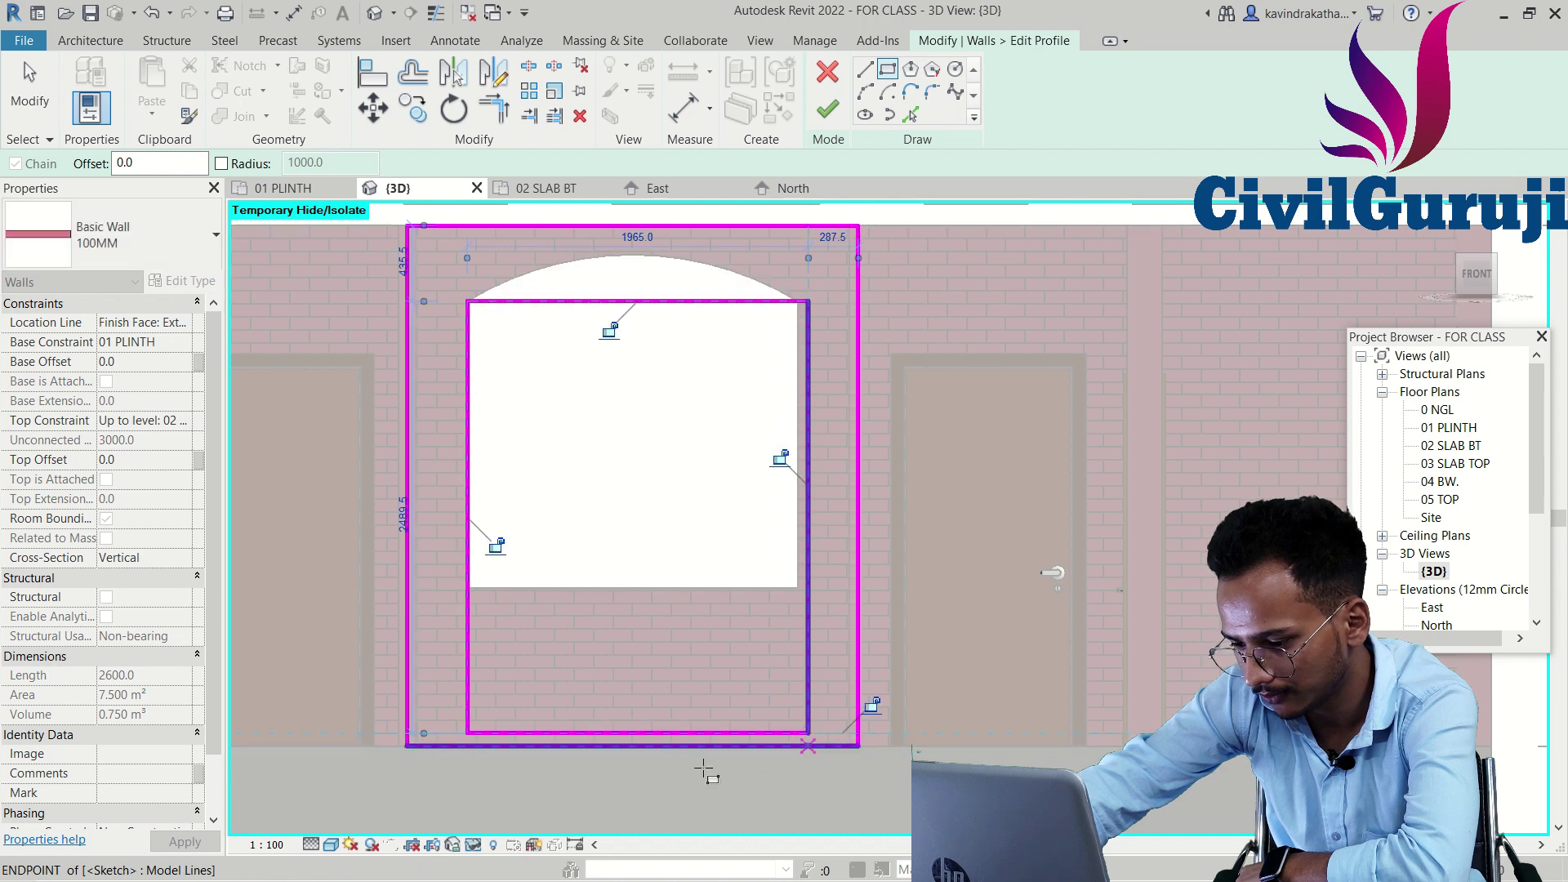
pyautogui.scroll(2, 596, 753)
pyautogui.scroll(-1, 651, 746)
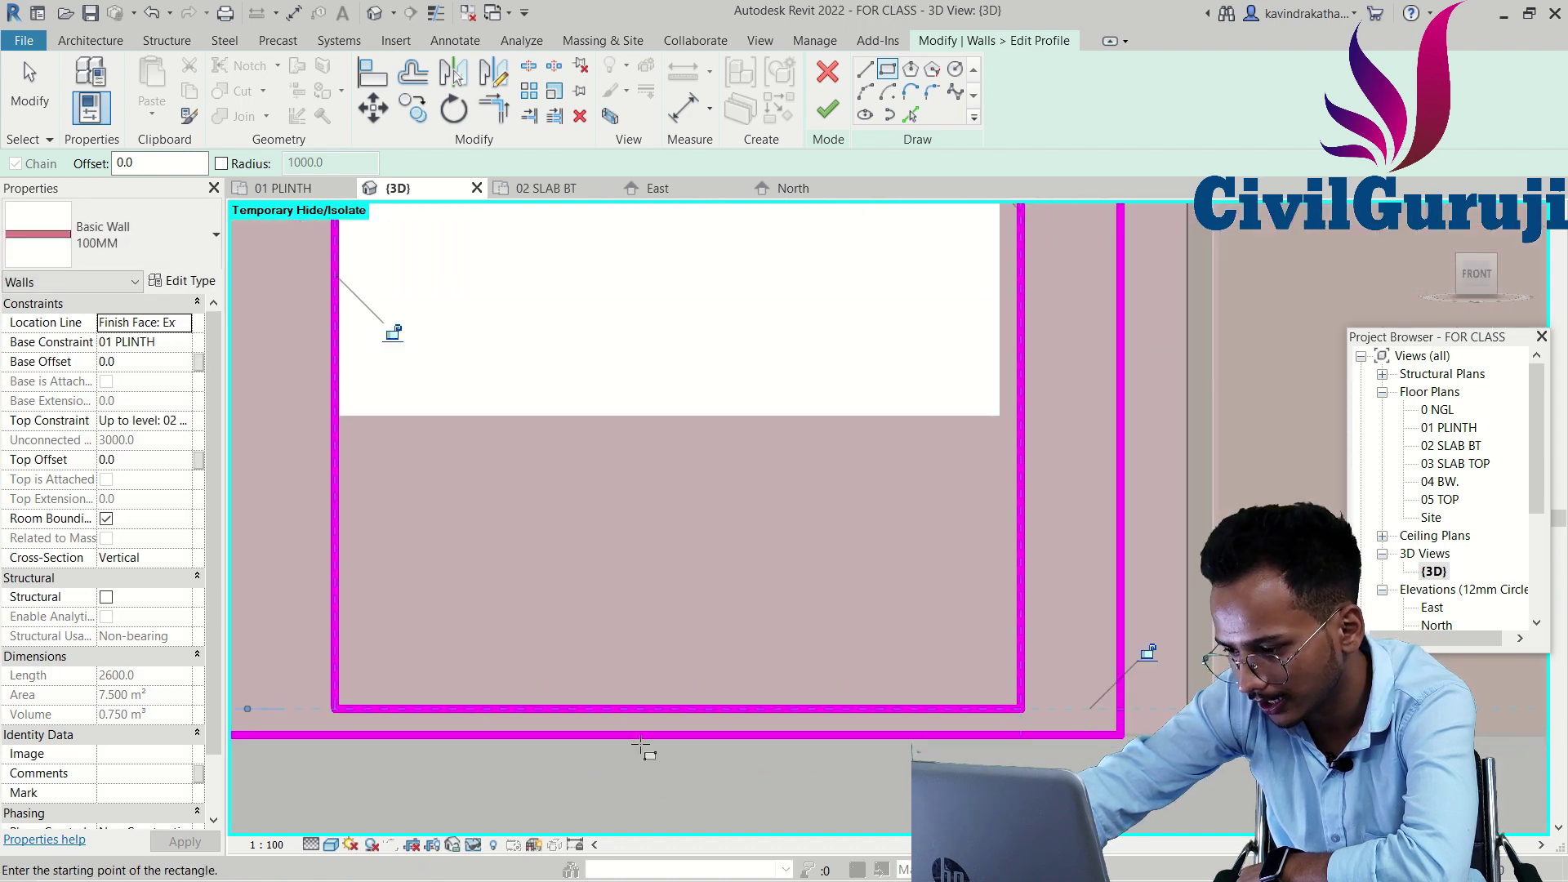
pyautogui.scroll(-1, 763, 596)
pyautogui.scroll(-1, 768, 589)
pyautogui.scroll(-1, 768, 589)
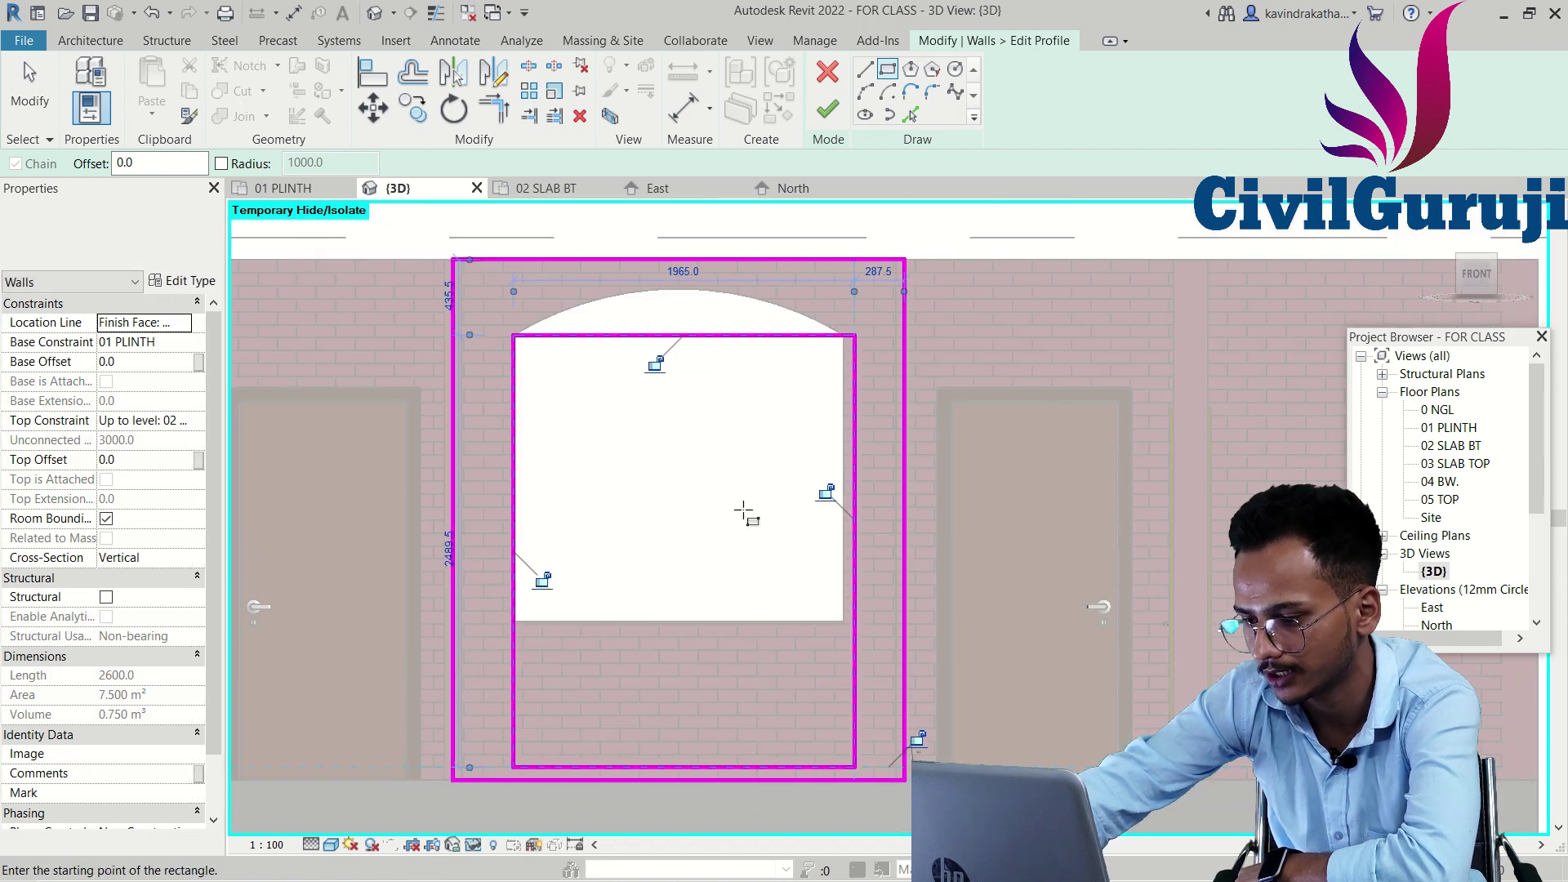
pyautogui.scroll(-1, 753, 515)
pyautogui.moveTo(754, 507); pyautogui.dragTo(746, 500, button='middle')
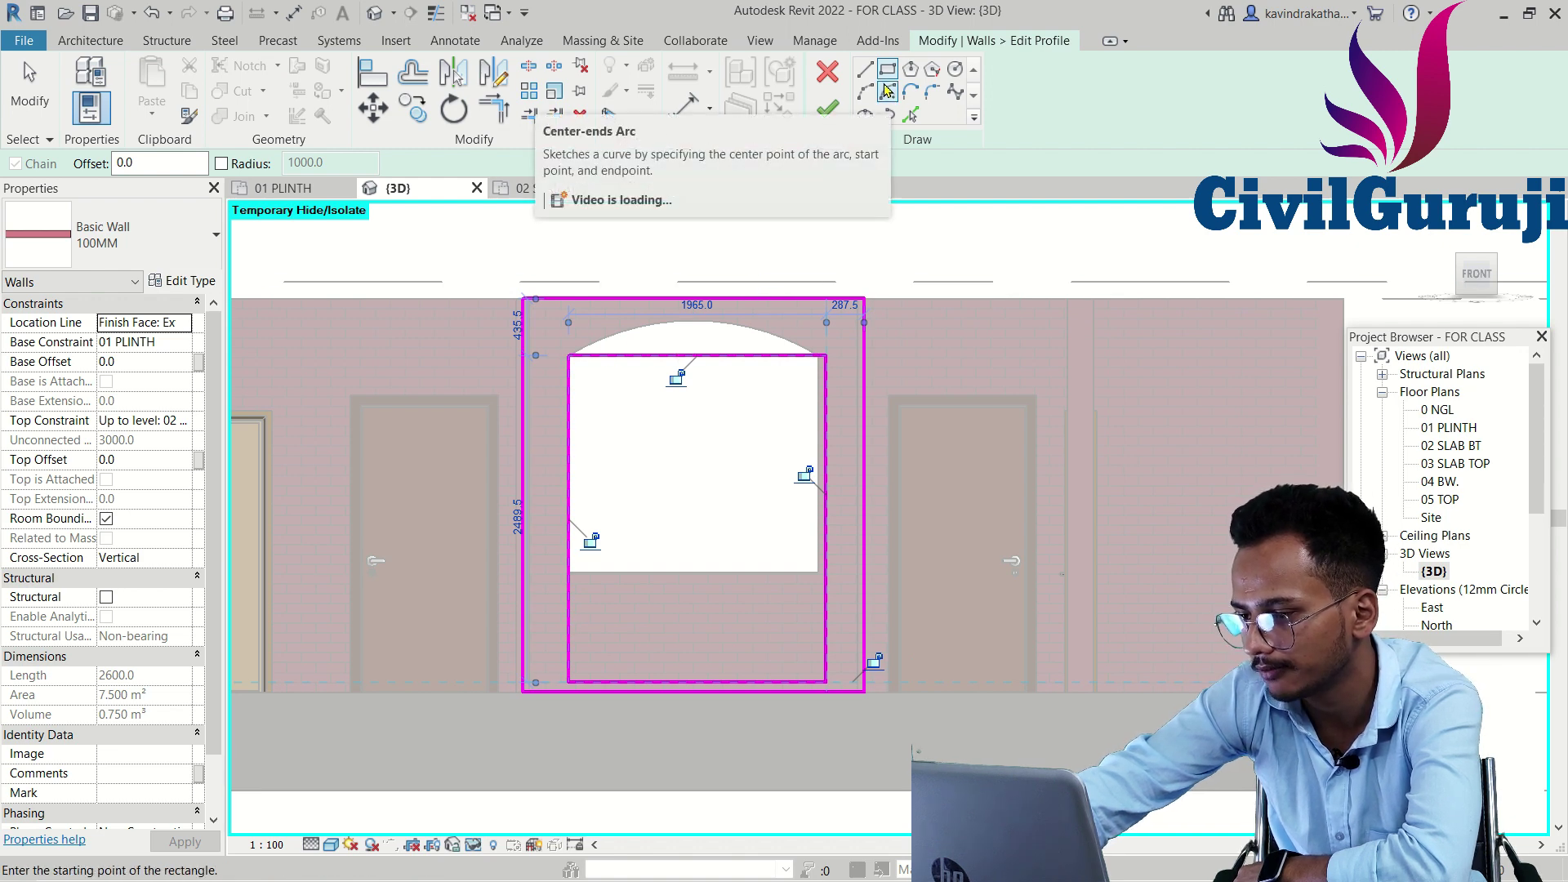
# - Copy the arch curve into the sketch using Pick Lines
pyautogui.click(910, 114)
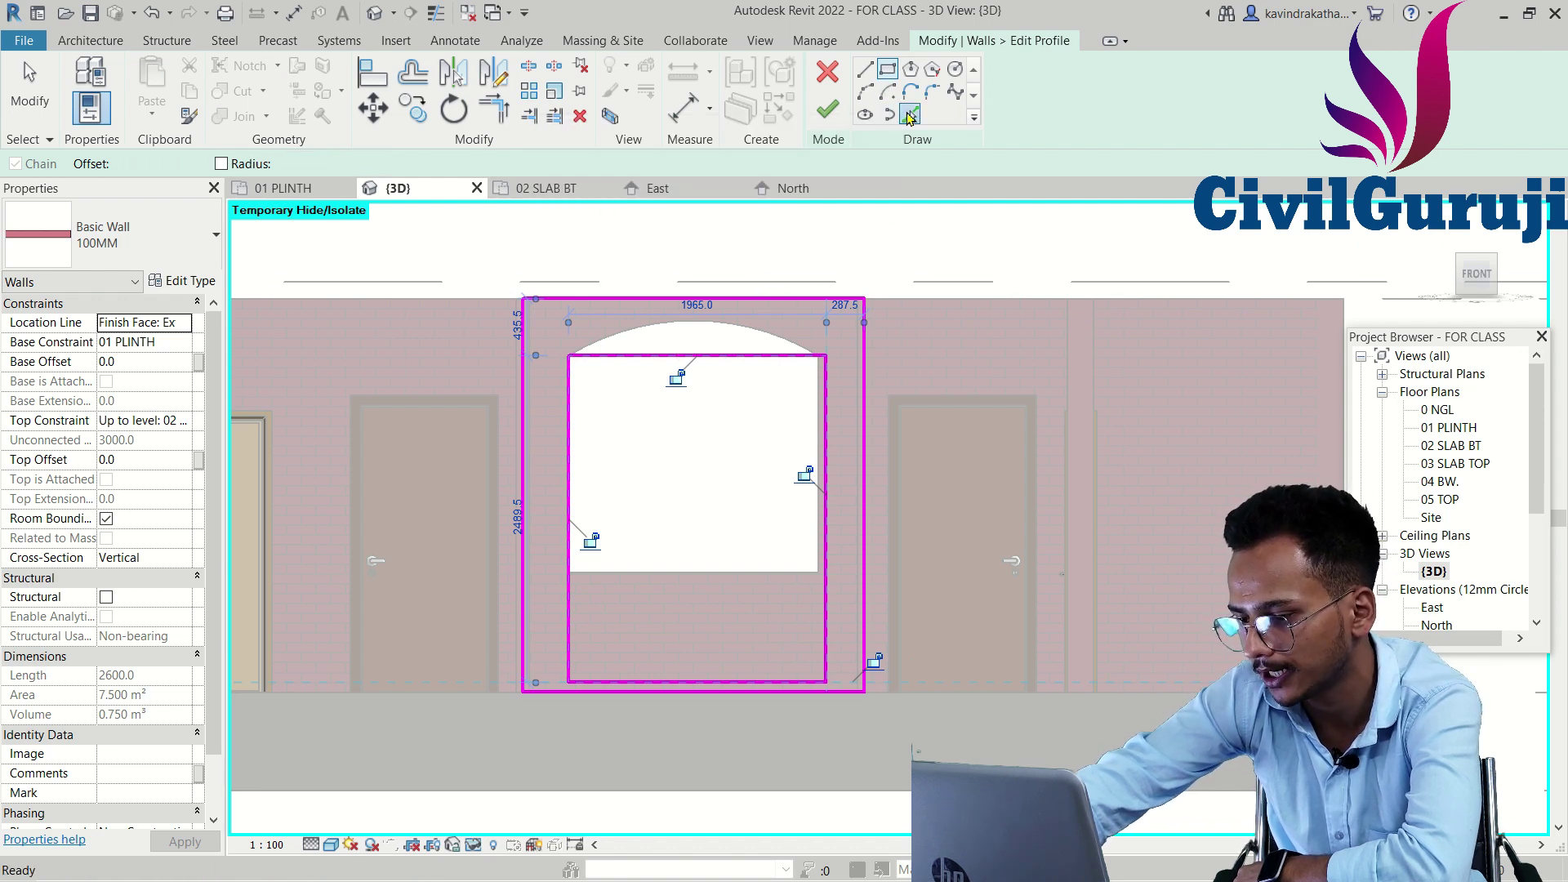
pyautogui.click(673, 329)
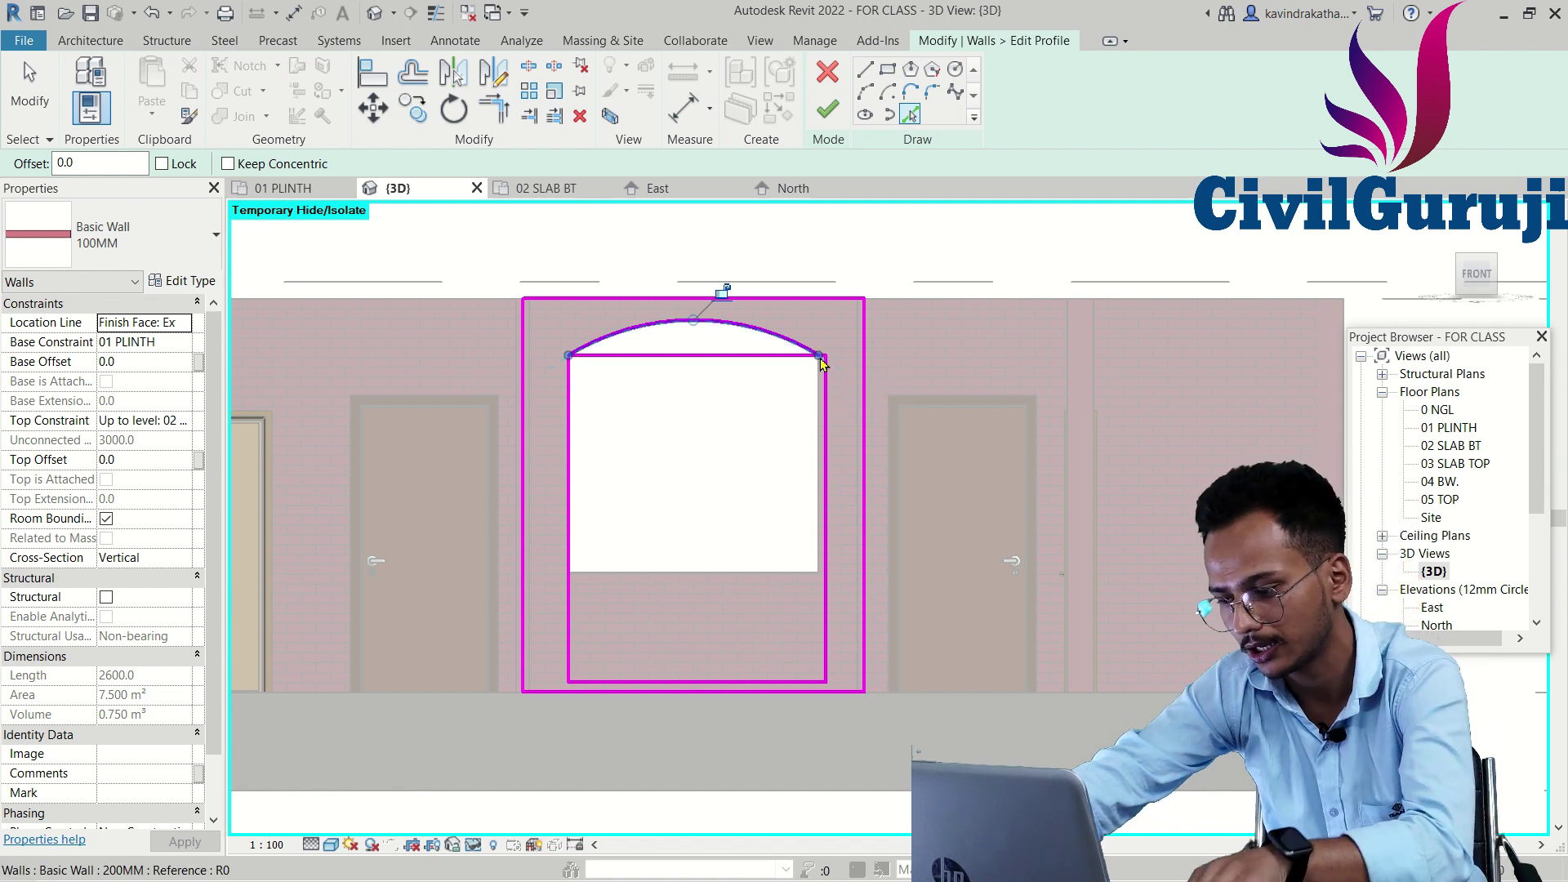
pyautogui.press('Escape')
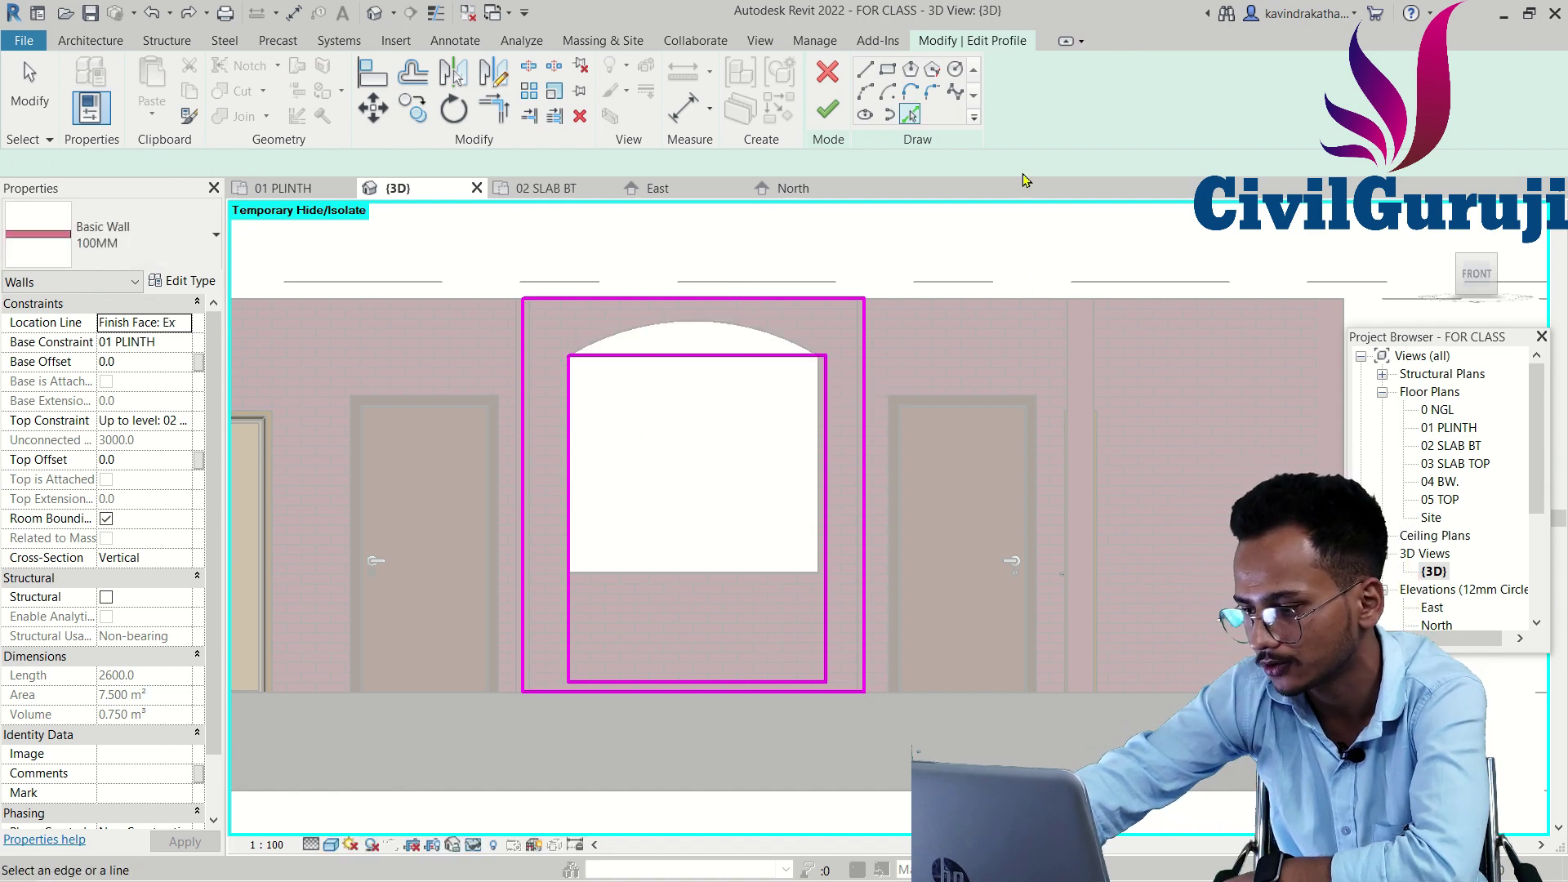
# - Draw a Start-End-Radius arc across the opening's top corners
pyautogui.press('Escape')
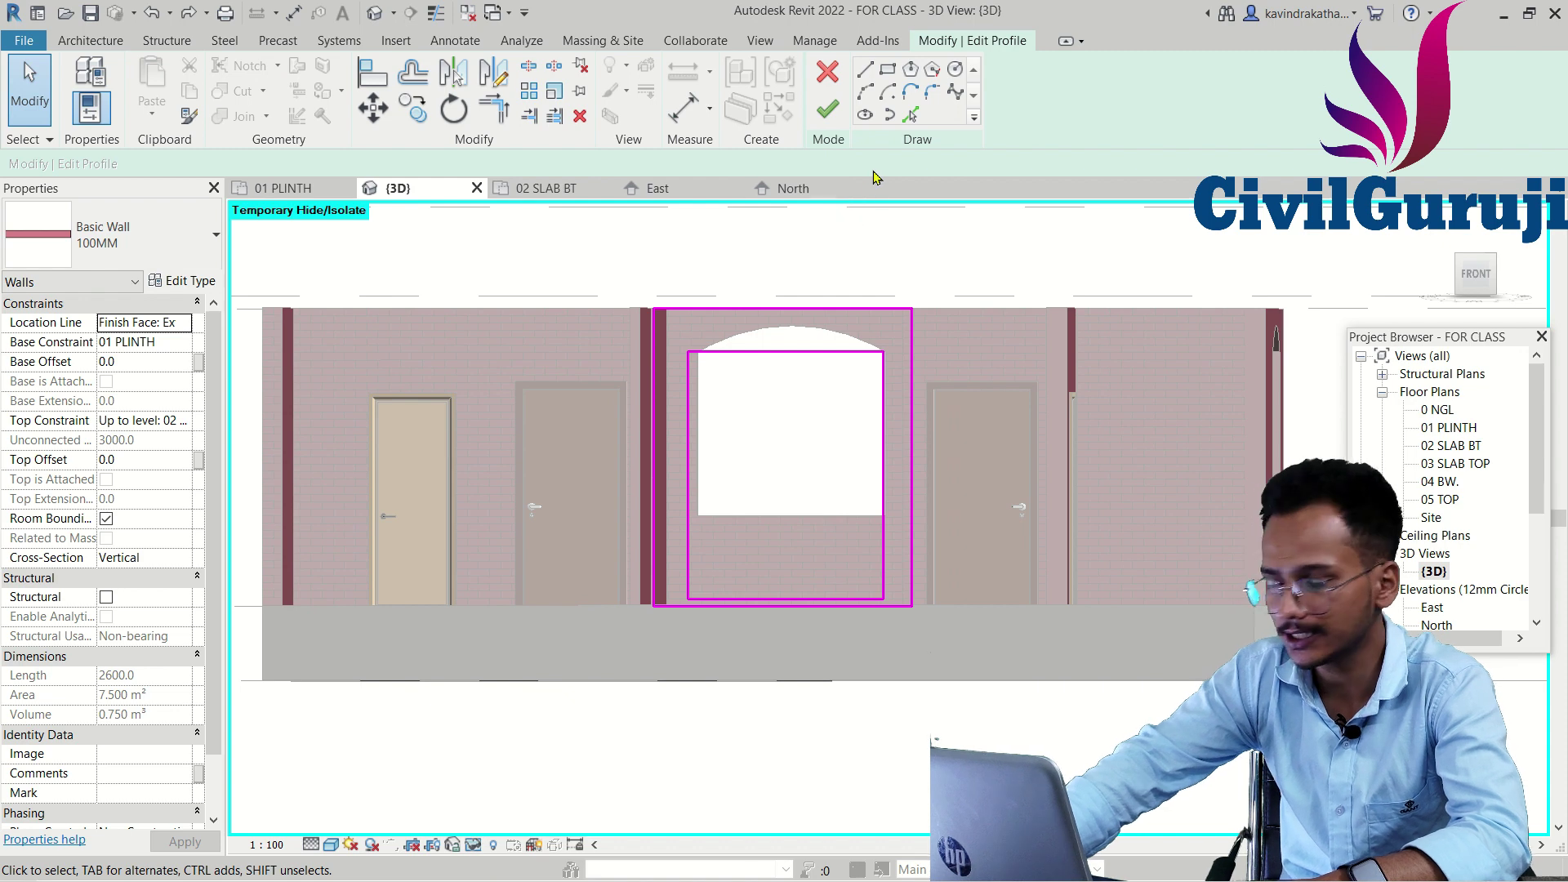
pyautogui.click(865, 93)
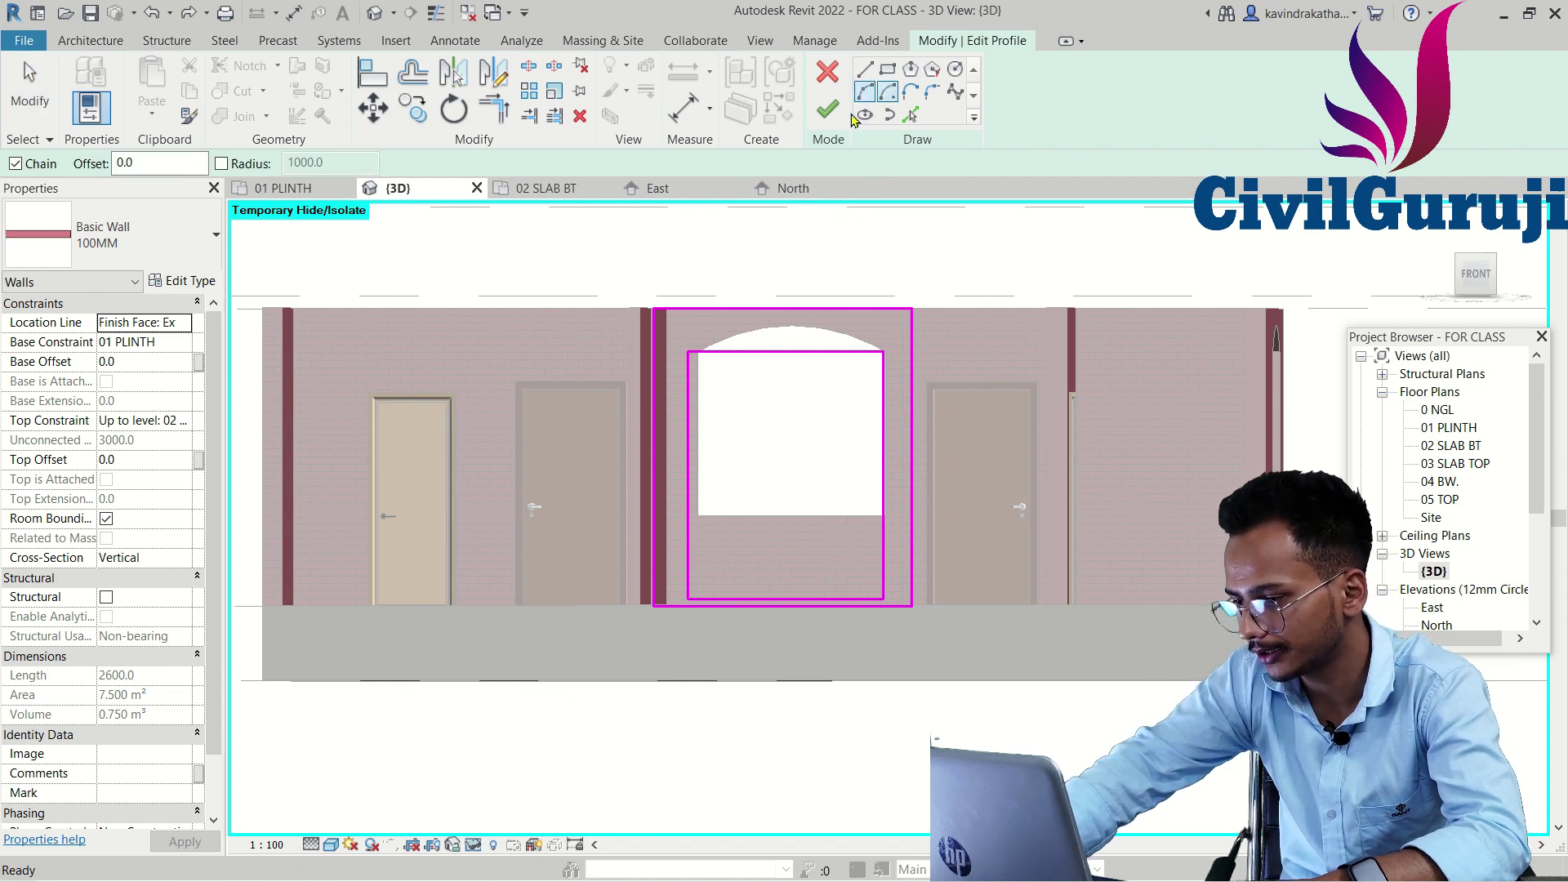
pyautogui.click(689, 352)
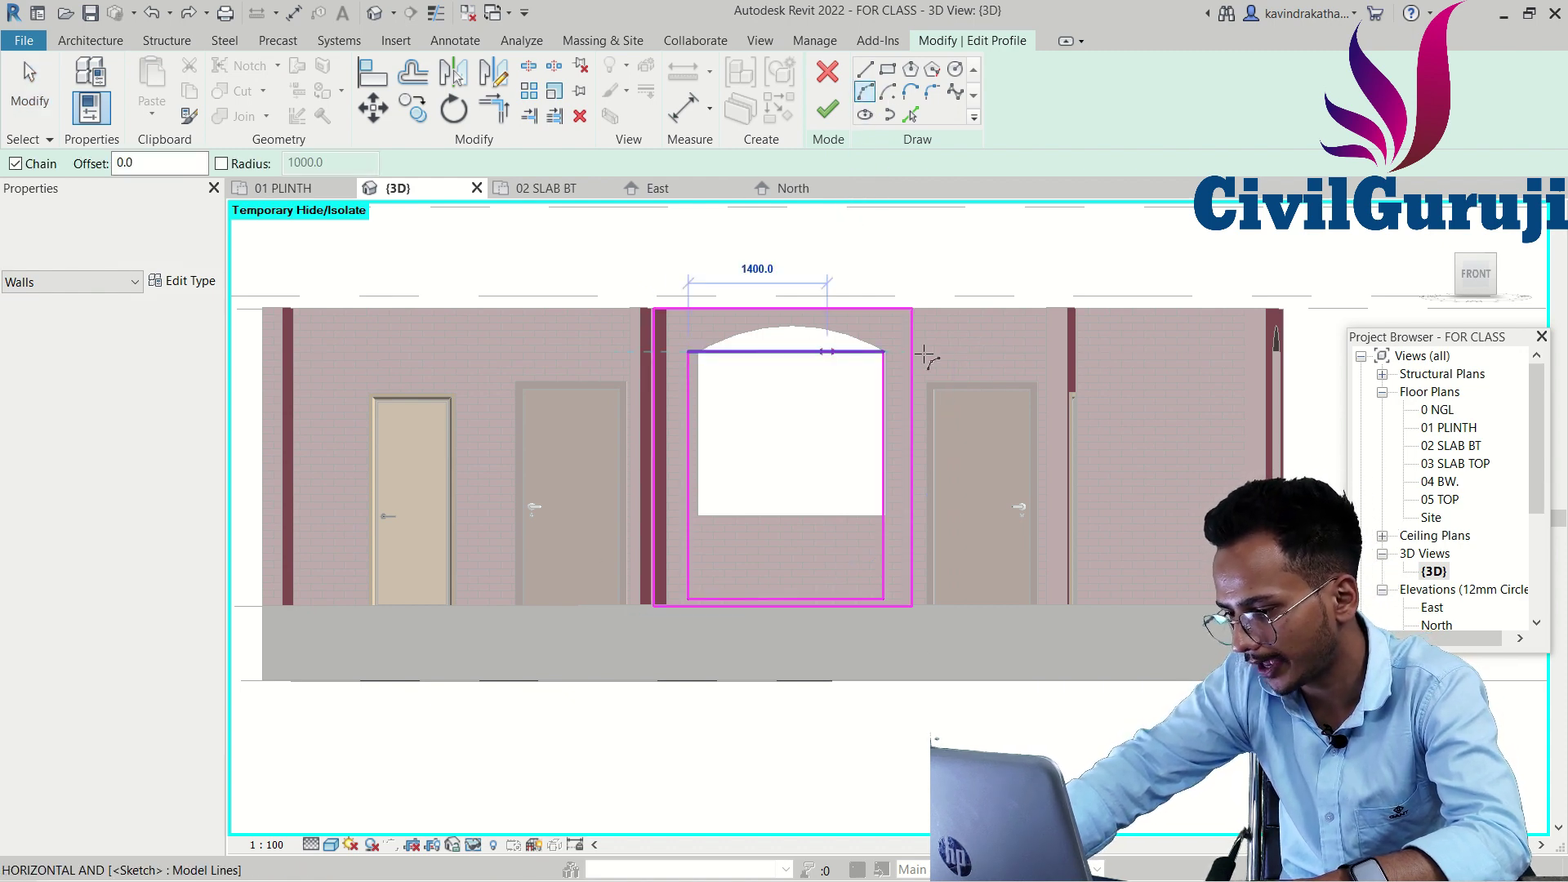
pyautogui.click(883, 352)
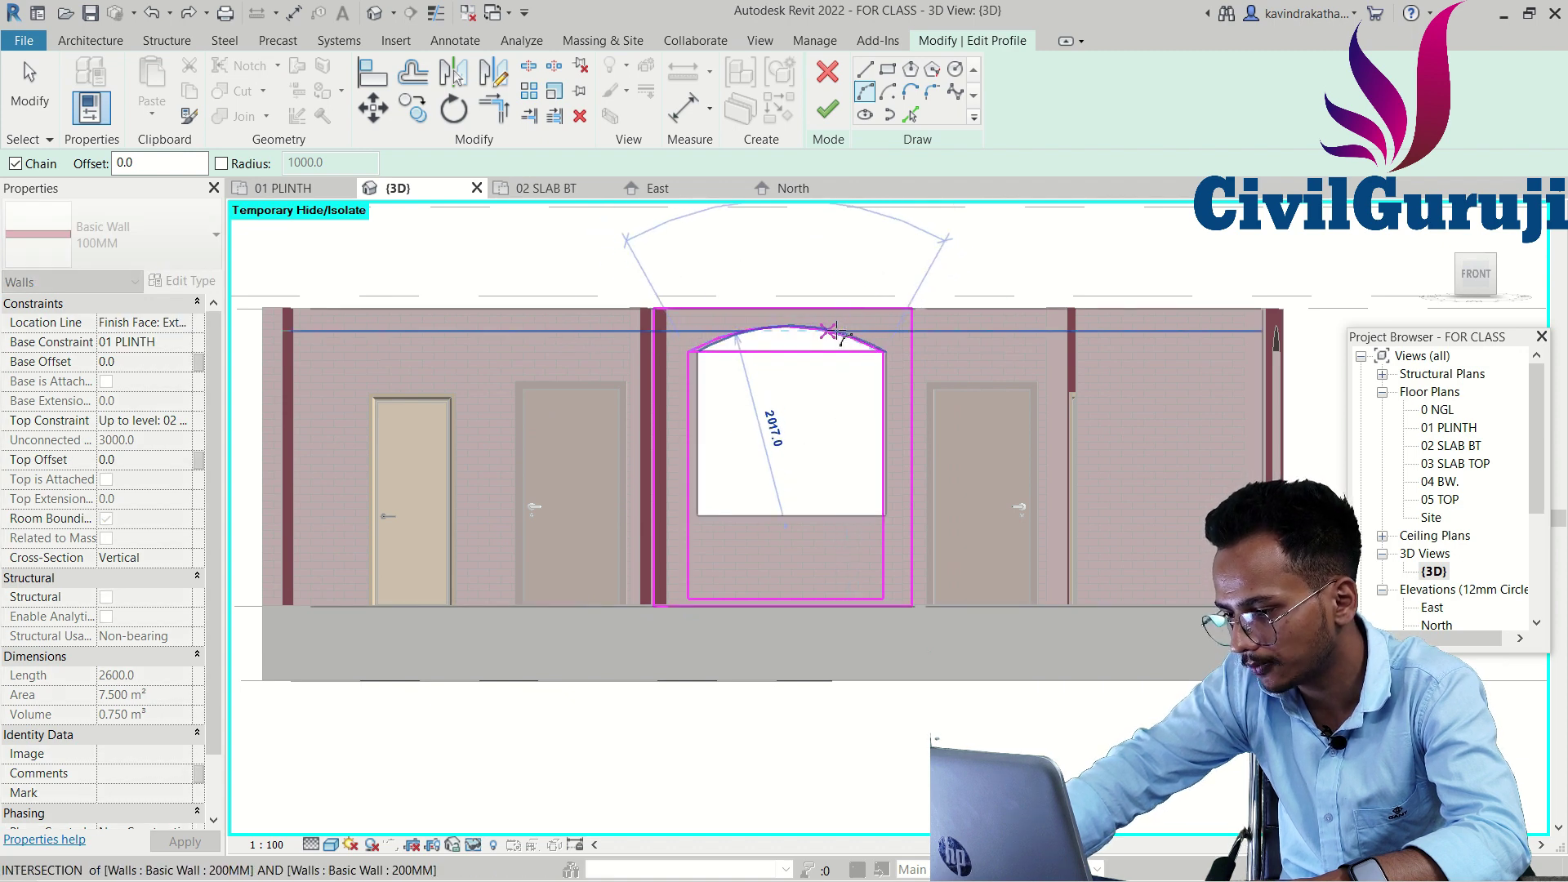
pyautogui.click(830, 330)
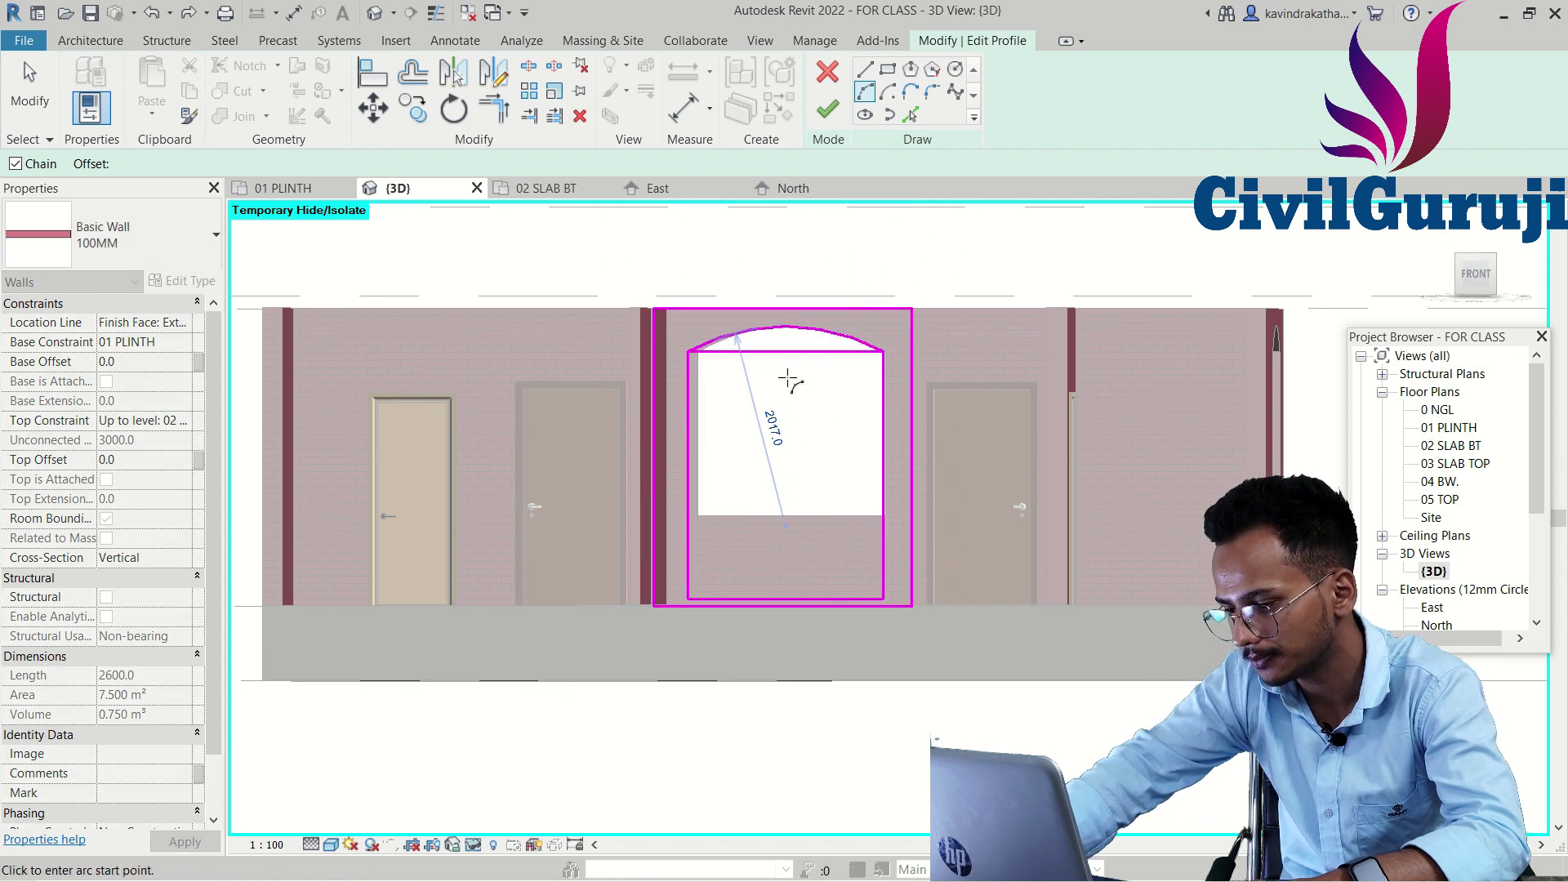
pyautogui.scroll(3, 798, 392)
pyautogui.scroll(1, 799, 422)
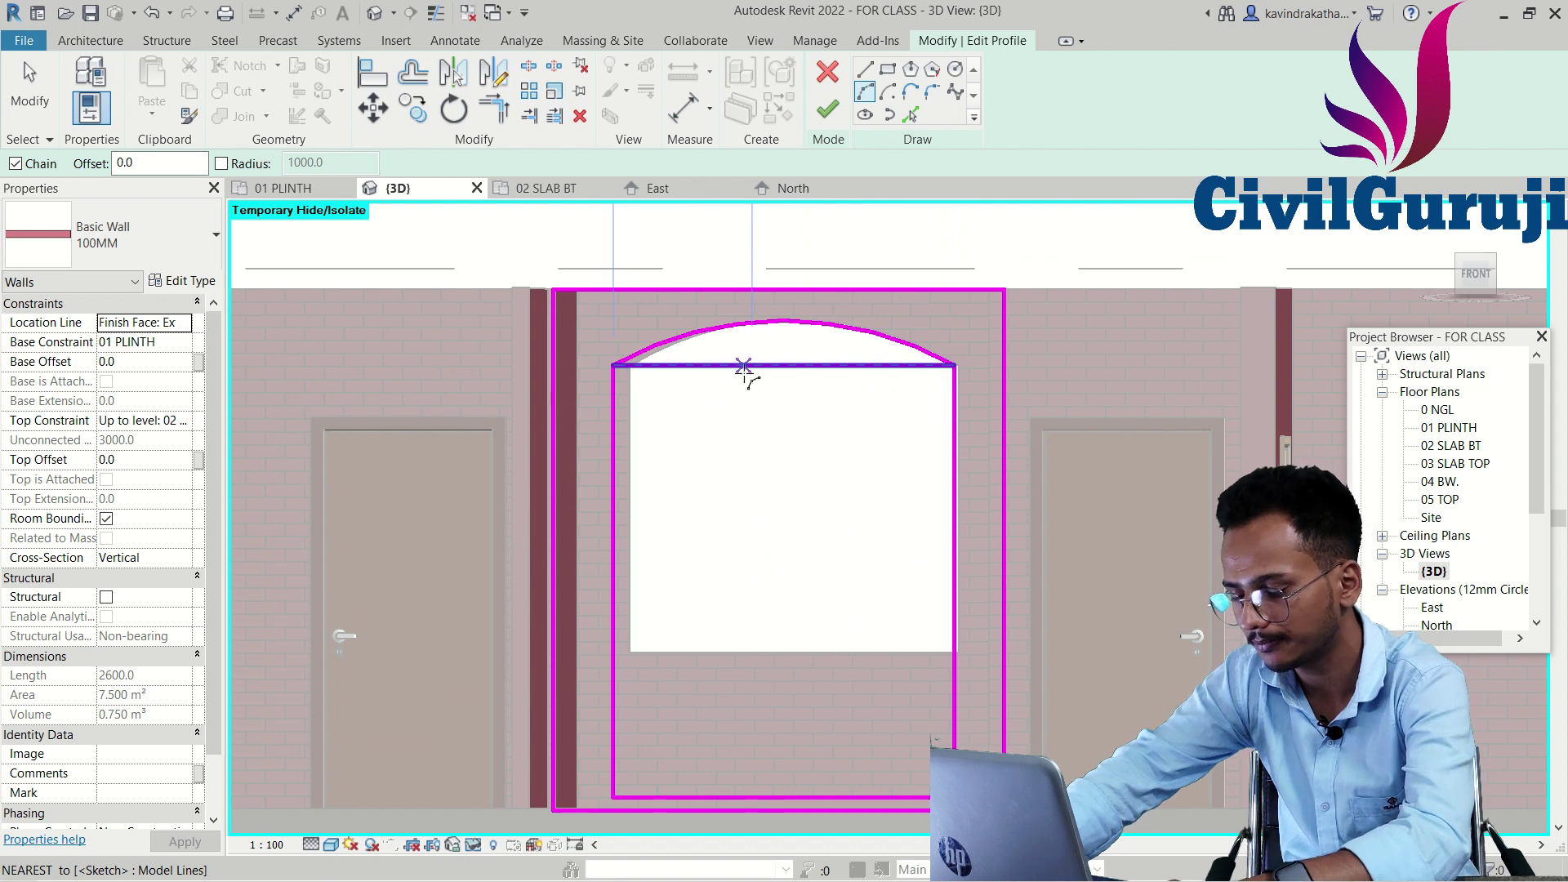
pyautogui.press('Escape')
pyautogui.press('Escape')
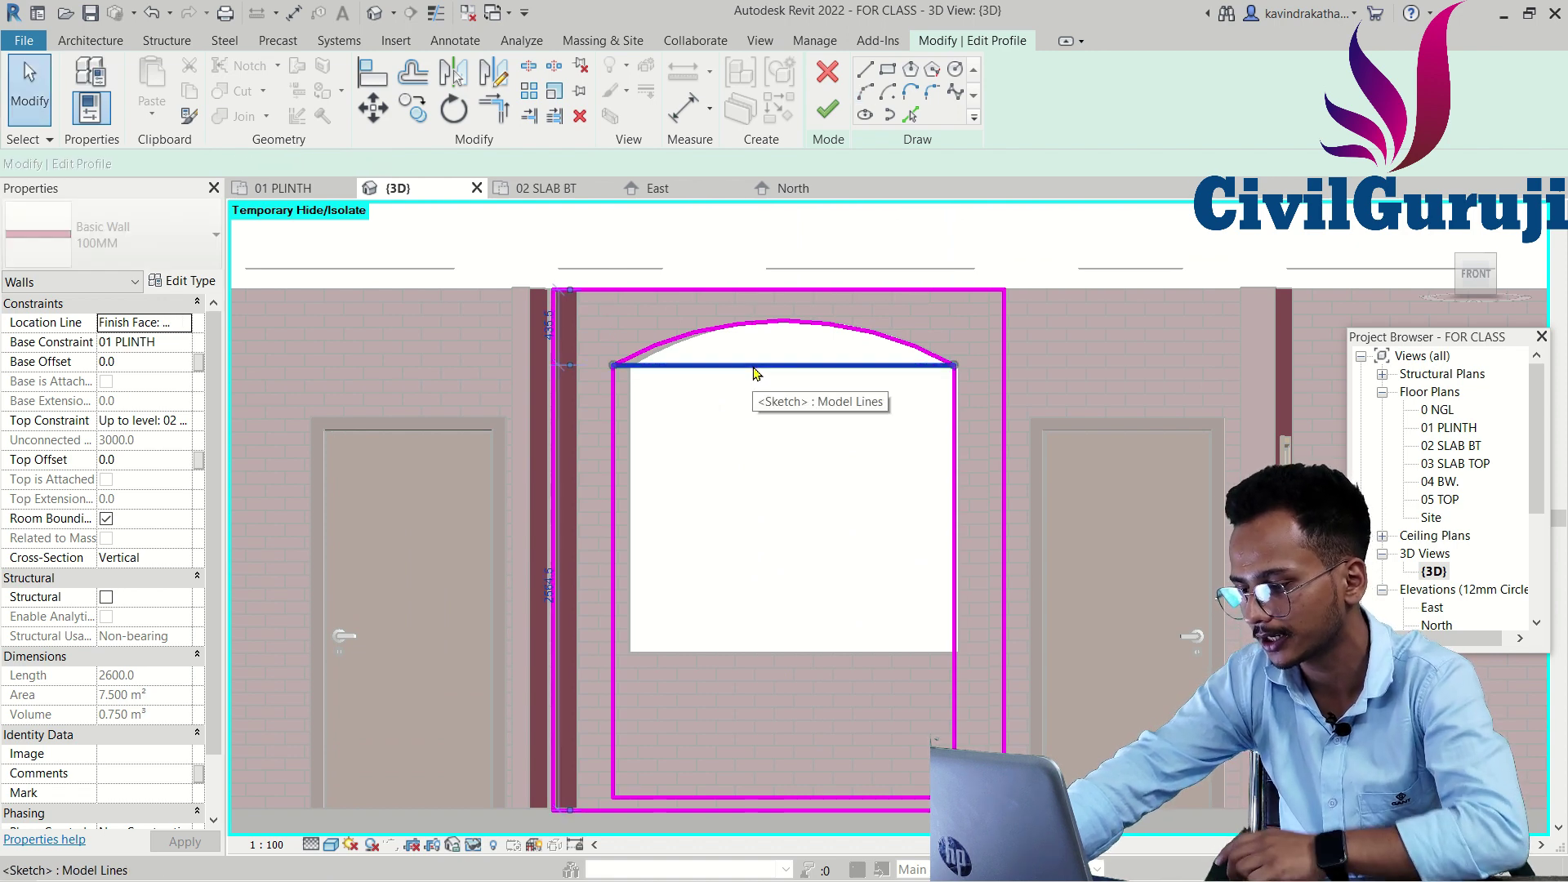
# - Delete the opening's straight top line and finish the wall profile
pyautogui.click(784, 365)
pyautogui.click(867, 412)
pyautogui.scroll(-2, 869, 425)
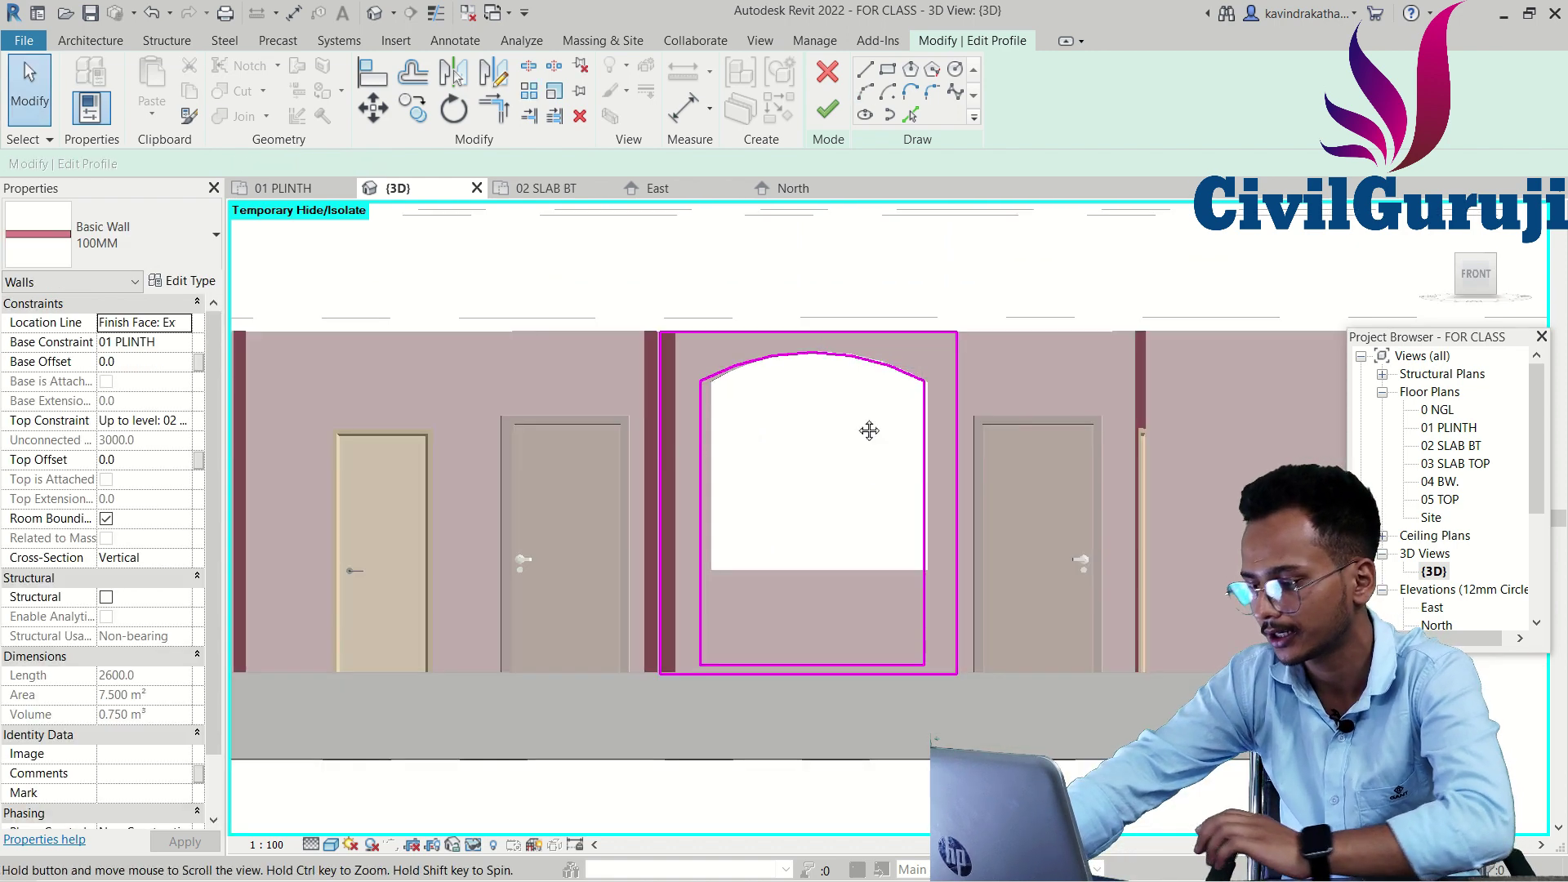
pyautogui.moveTo(869, 427)
pyautogui.mouseDown(button='middle')
pyautogui.moveTo(730, 368)
pyautogui.moveTo(691, 378)
pyautogui.moveTo(686, 420)
pyautogui.mouseUp(button='middle')
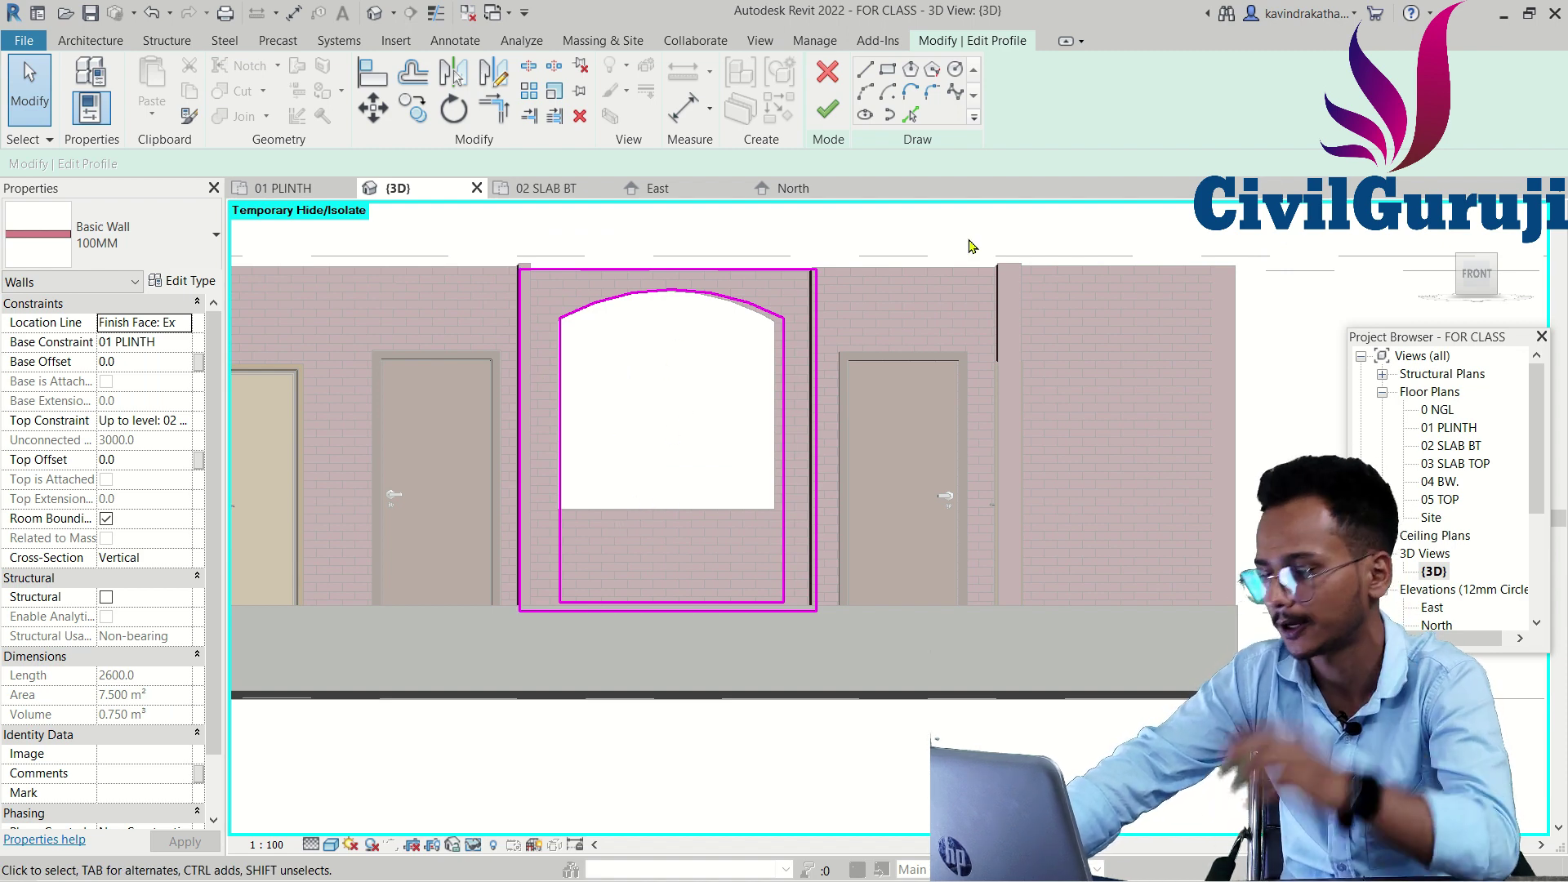
pyautogui.click(833, 122)
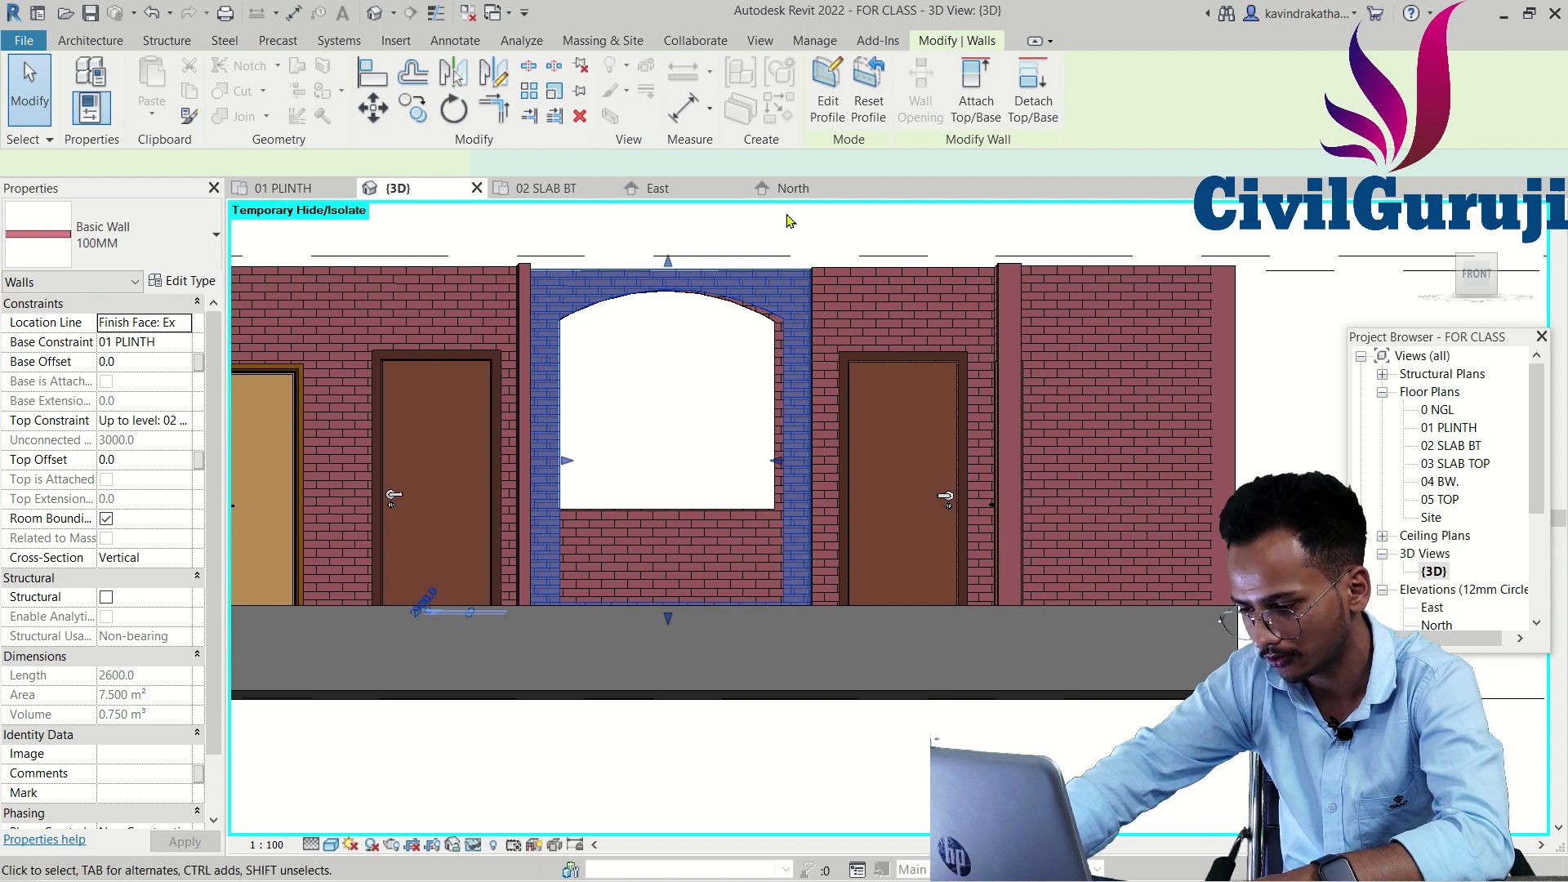
# - Orbit and zoom out to view the arched brick wall from the back
pyautogui.click(789, 221)
pyautogui.moveTo(718, 306)
pyautogui.keyDown('shift'); pyautogui.mouseDown(button='middle')
pyautogui.moveTo(781, 500)
pyautogui.moveTo(706, 557)
pyautogui.moveTo(751, 396)
pyautogui.mouseUp(button='middle'); pyautogui.keyUp('shift')
pyautogui.scroll(-2, 752, 397)
pyautogui.scroll(-2, 739, 394)
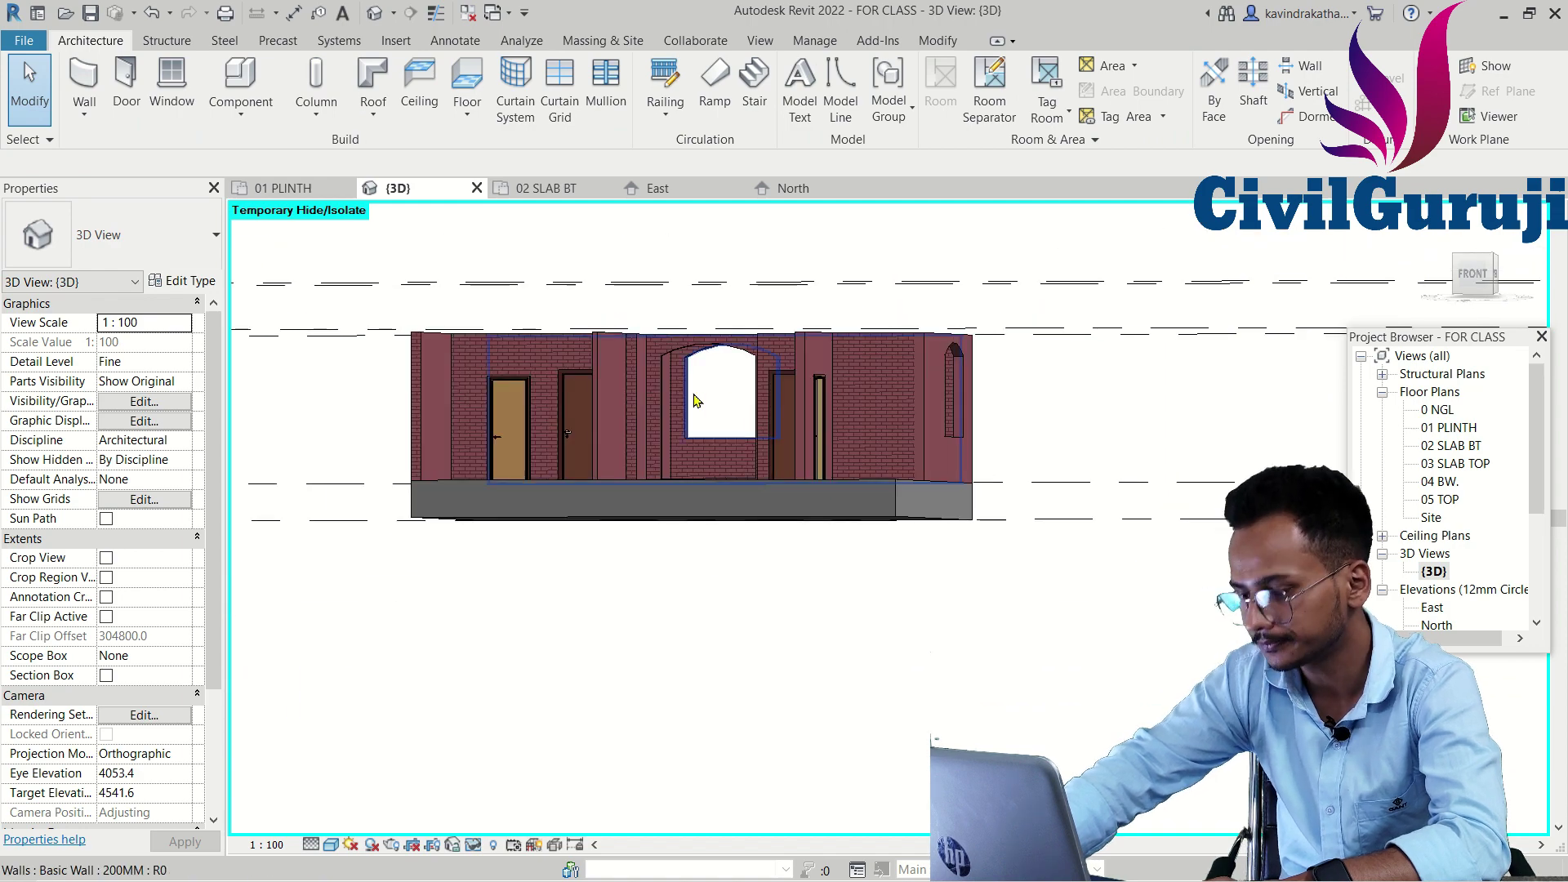
pyautogui.moveTo(768, 459)
pyautogui.keyDown('shift'); pyautogui.mouseDown(button='middle')
pyautogui.moveTo(1043, 427)
pyautogui.moveTo(1184, 438)
pyautogui.moveTo(543, 455)
pyautogui.moveTo(731, 480)
pyautogui.moveTo(823, 448)
pyautogui.moveTo(746, 479)
pyautogui.mouseUp(button='middle'); pyautogui.keyUp('shift')
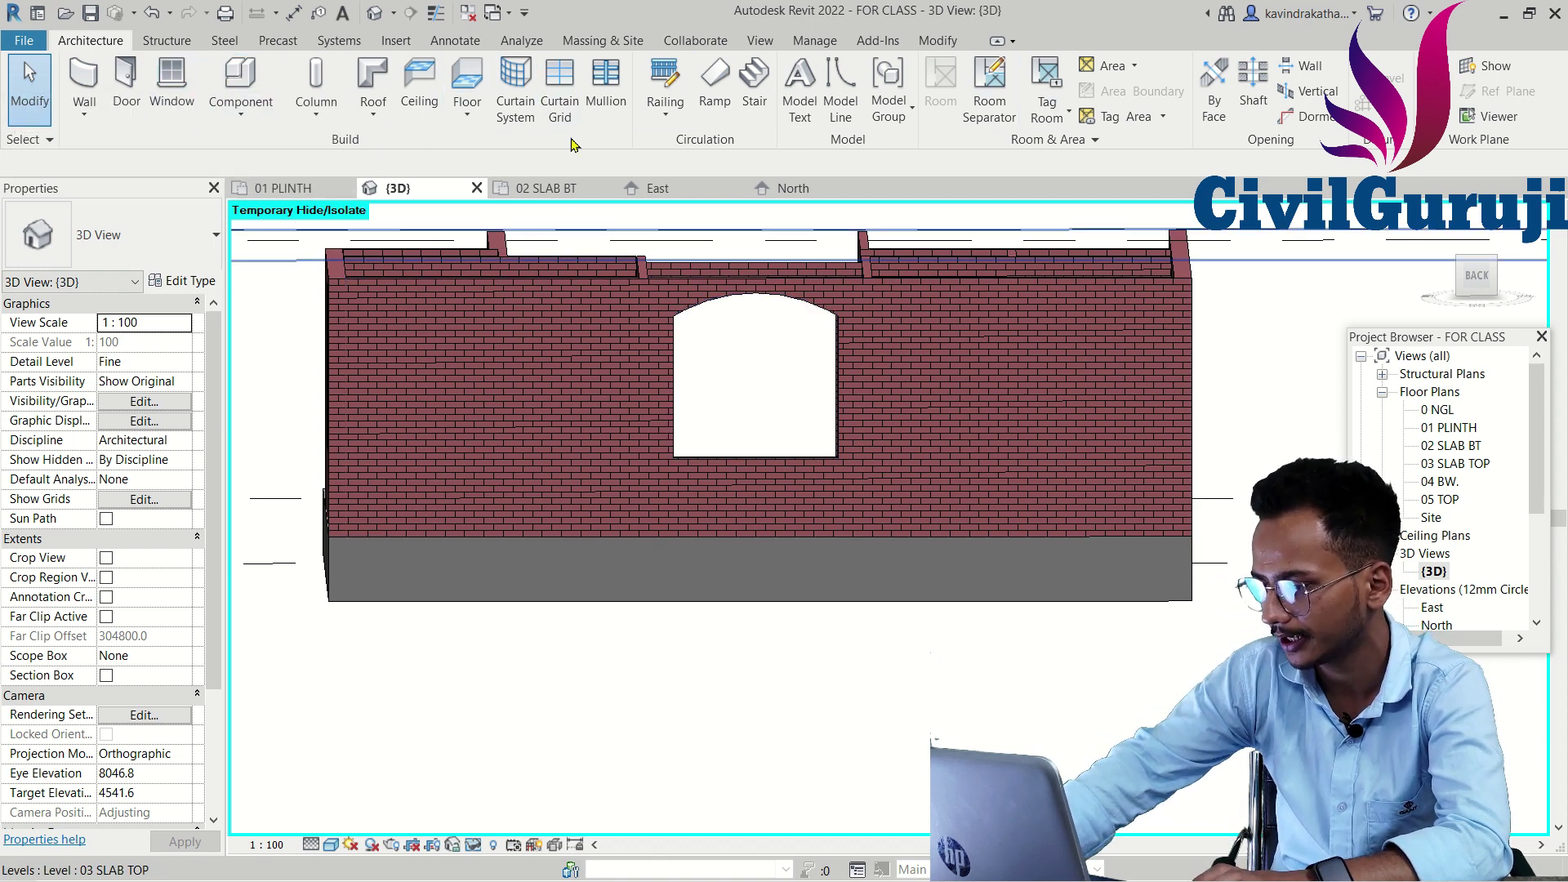
# - Start editing the long back brick wall's profile and view the whole back elevation
pyautogui.click(493, 362)
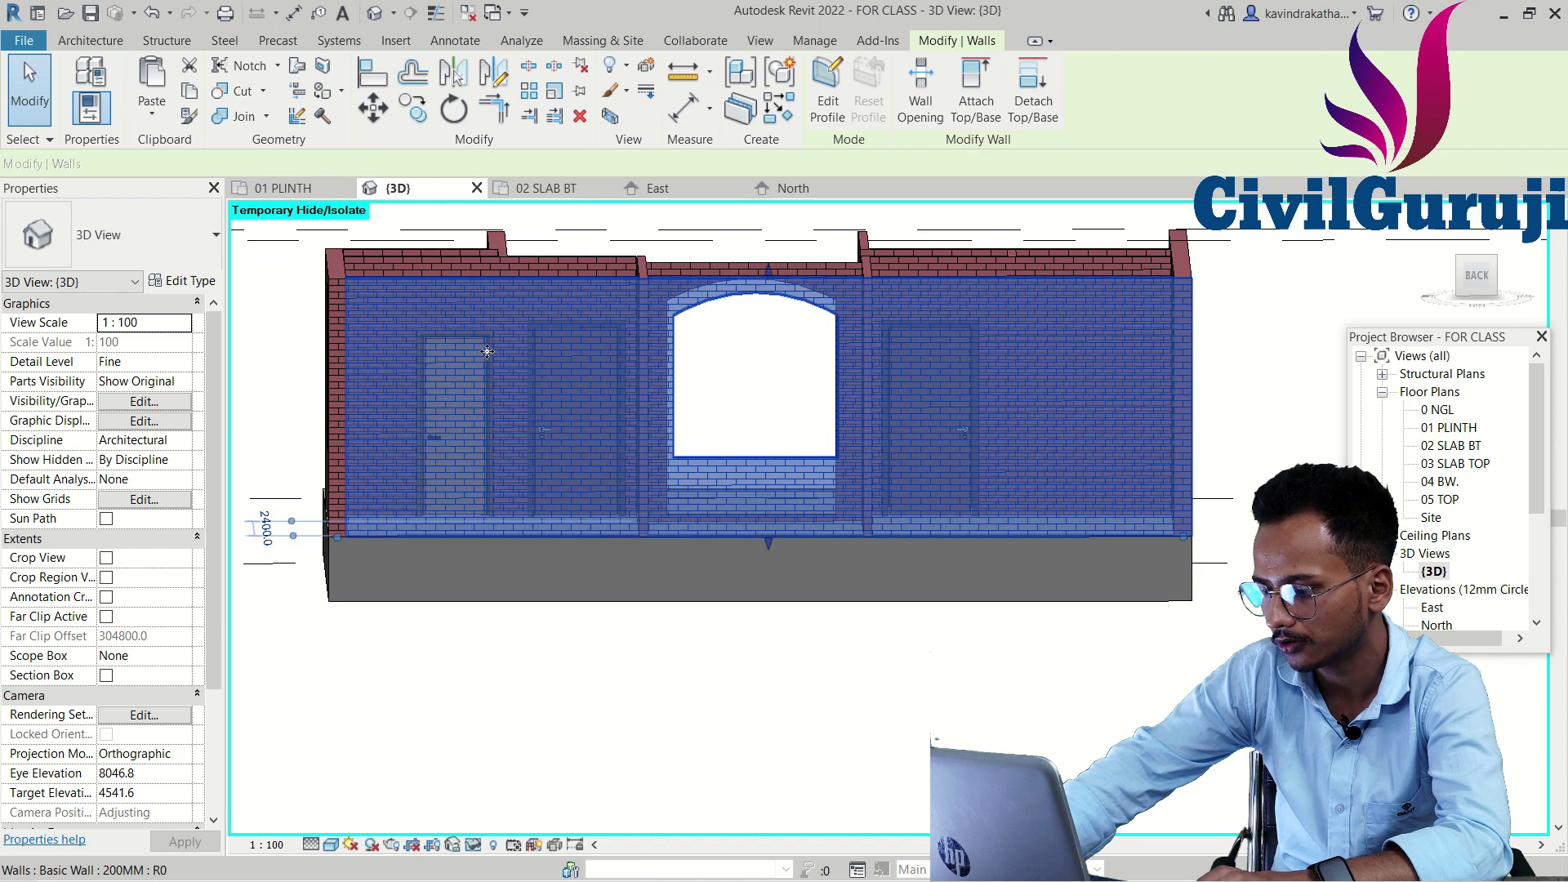
pyautogui.click(827, 90)
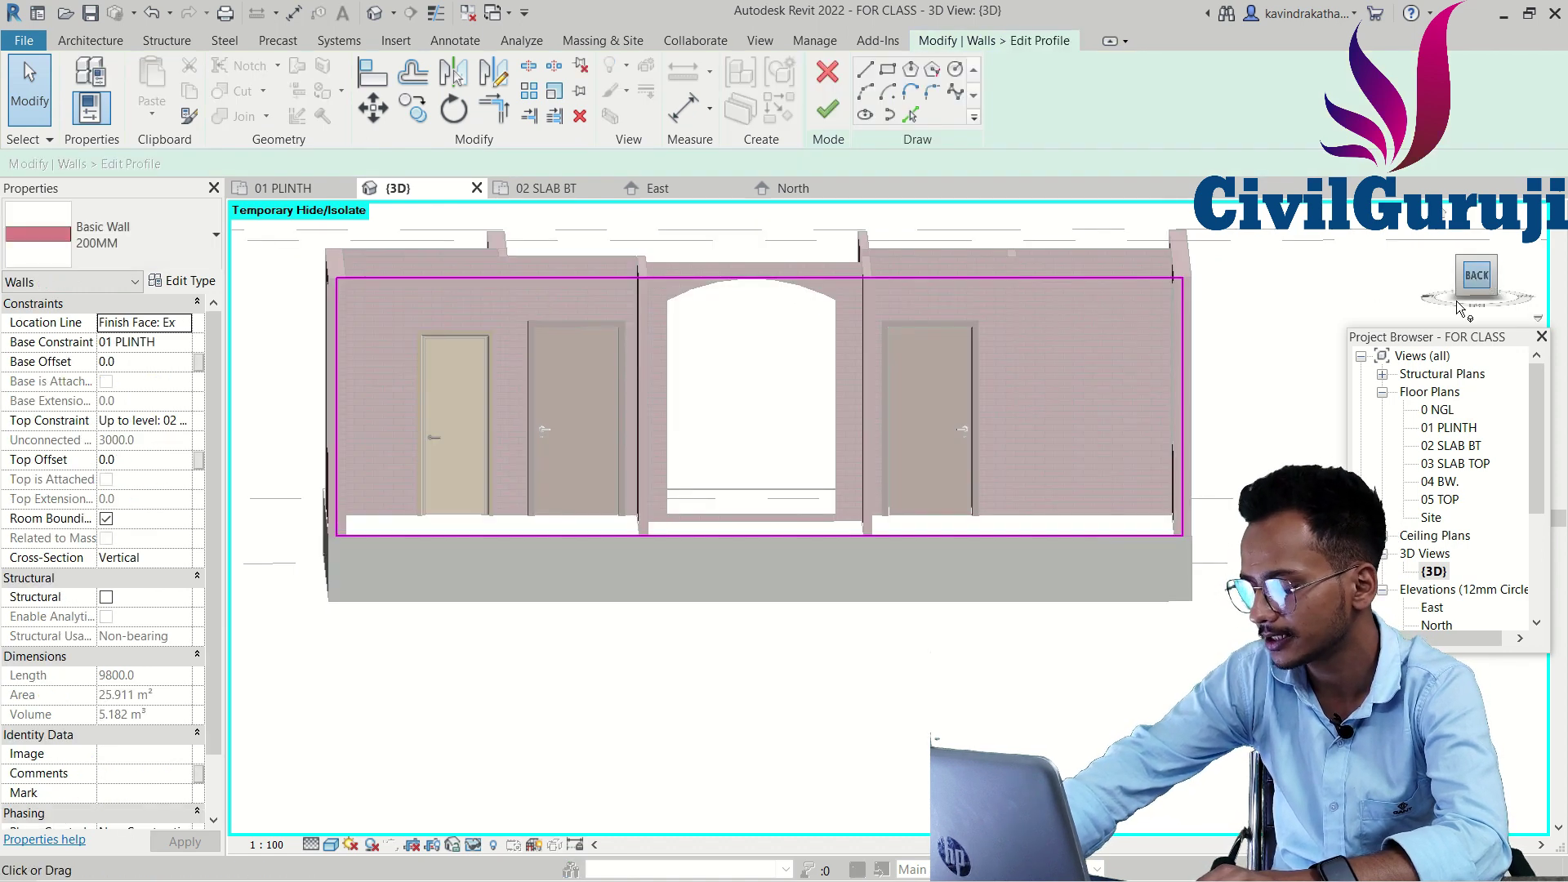
pyautogui.click(1460, 308)
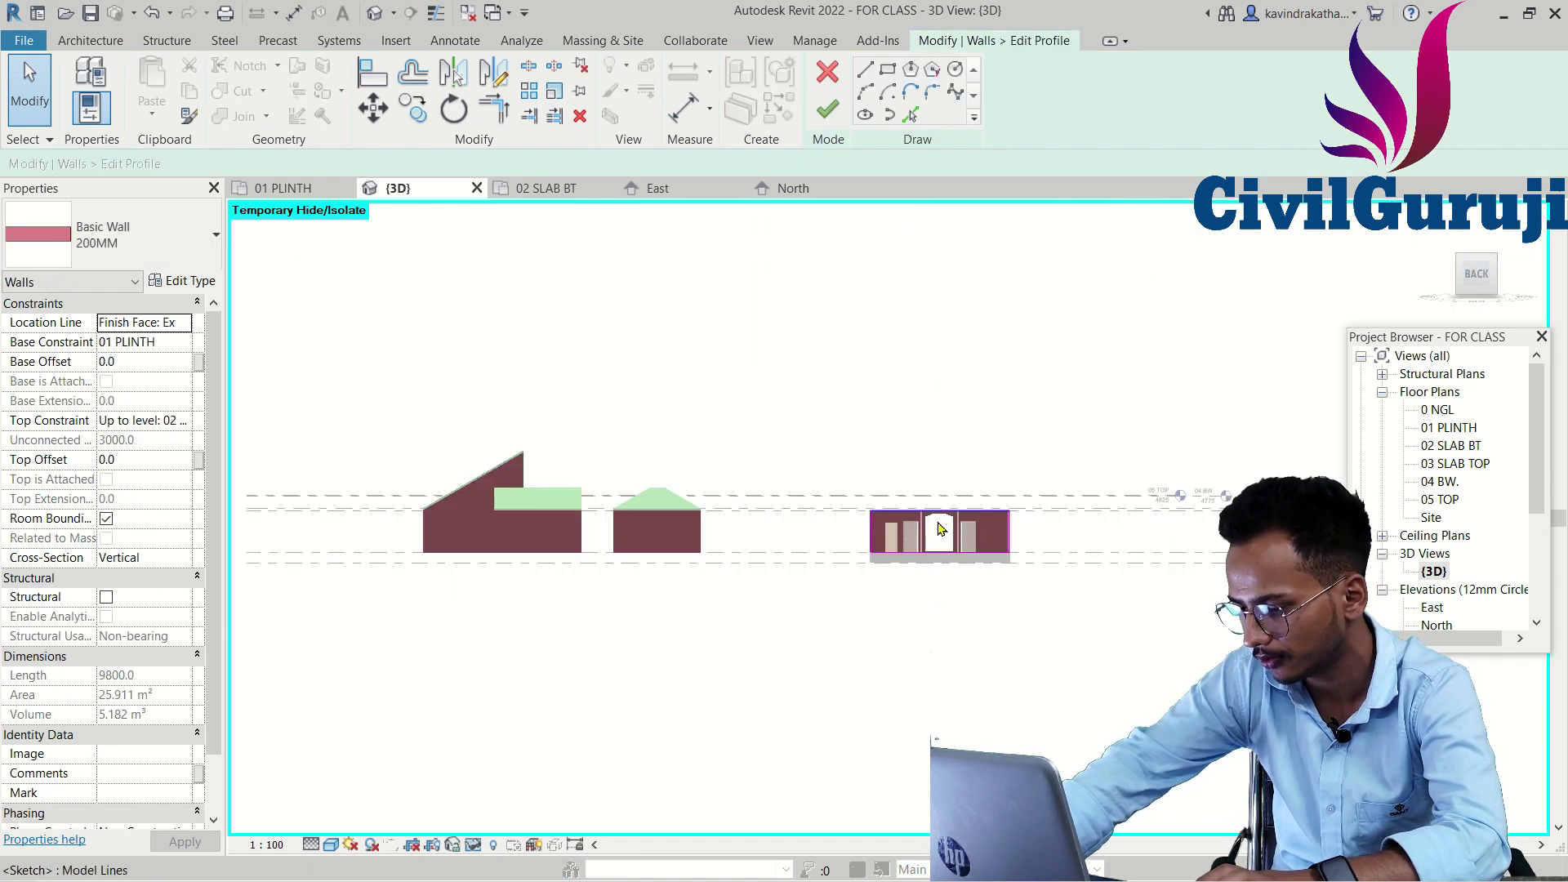
pyautogui.scroll(3, 938, 529)
pyautogui.scroll(3, 936, 522)
pyautogui.scroll(2, 927, 515)
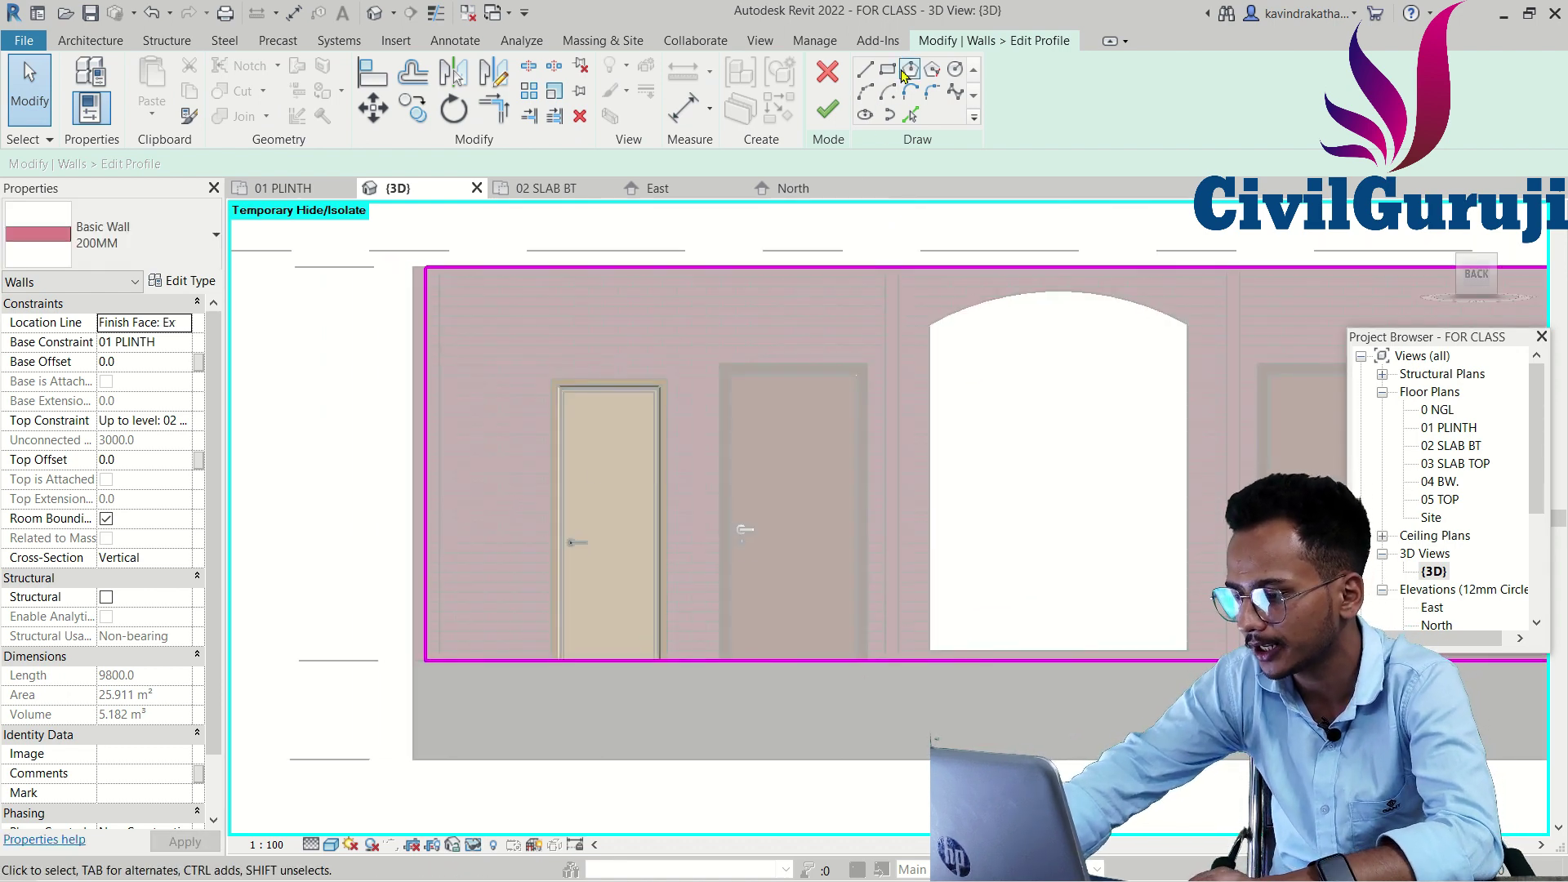
# - Sketch a circle in the wall profile over the first door
pyautogui.click(947, 74)
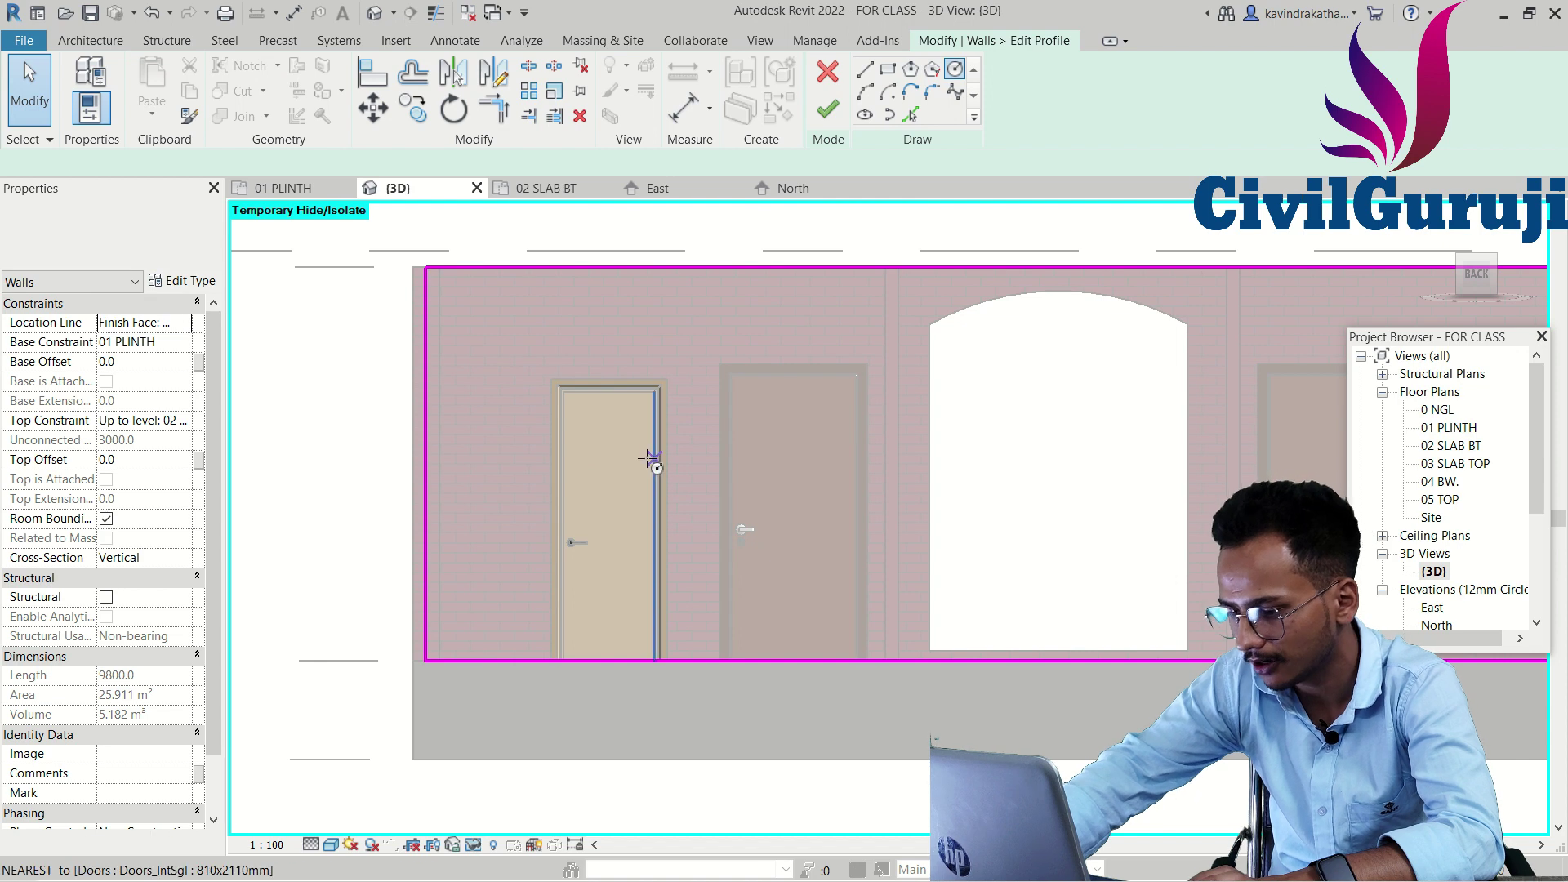
pyautogui.click(640, 464)
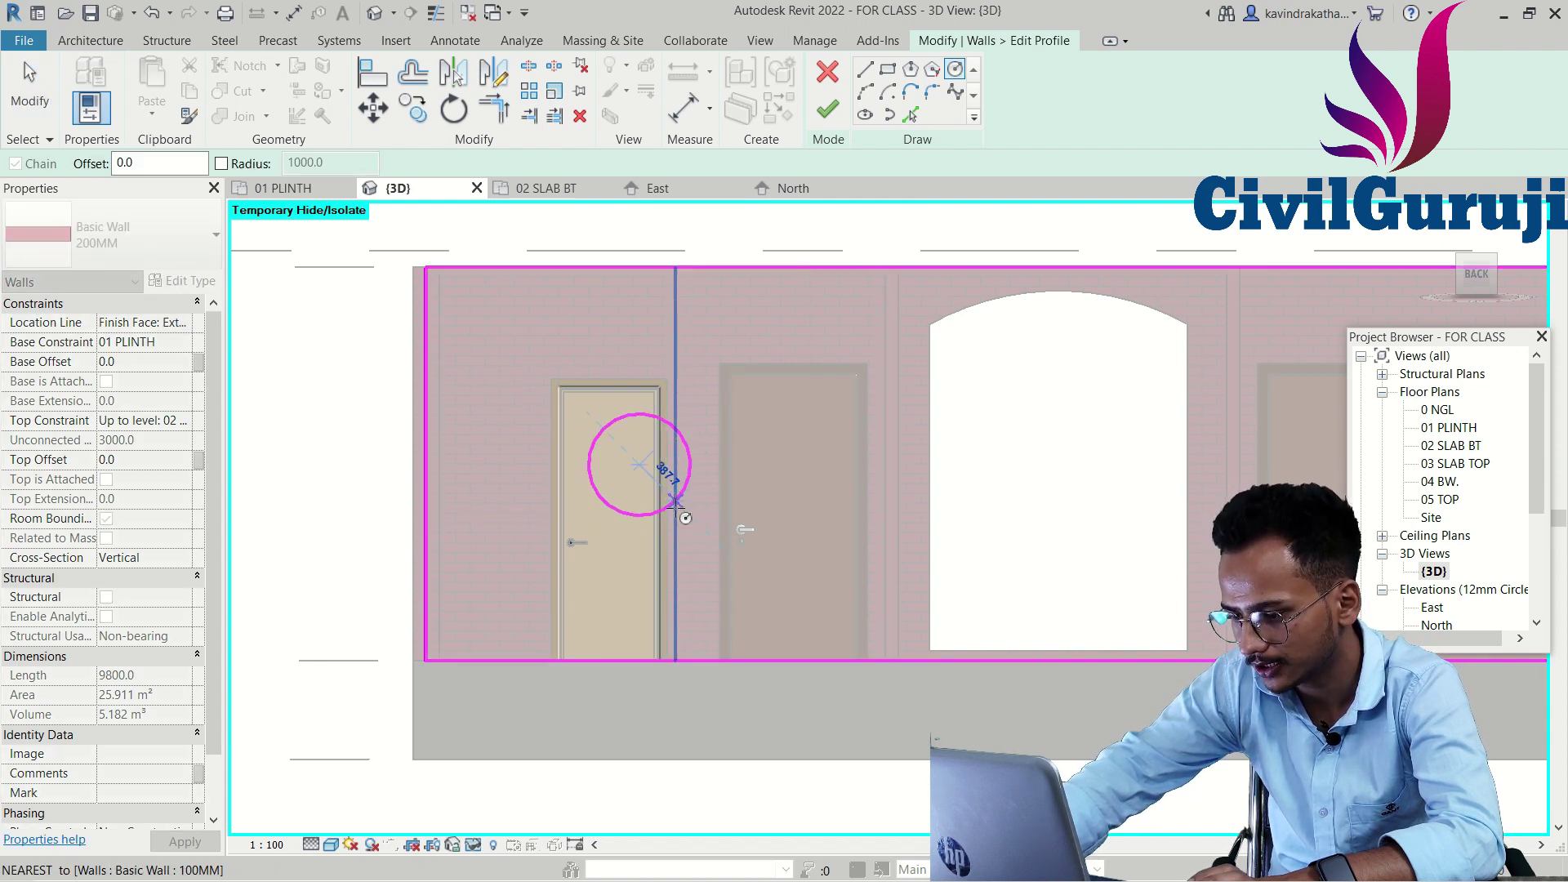
pyautogui.click(670, 503)
# - Sketch two rectangles in the profile, one above each of the first two doors
pyautogui.click(888, 72)
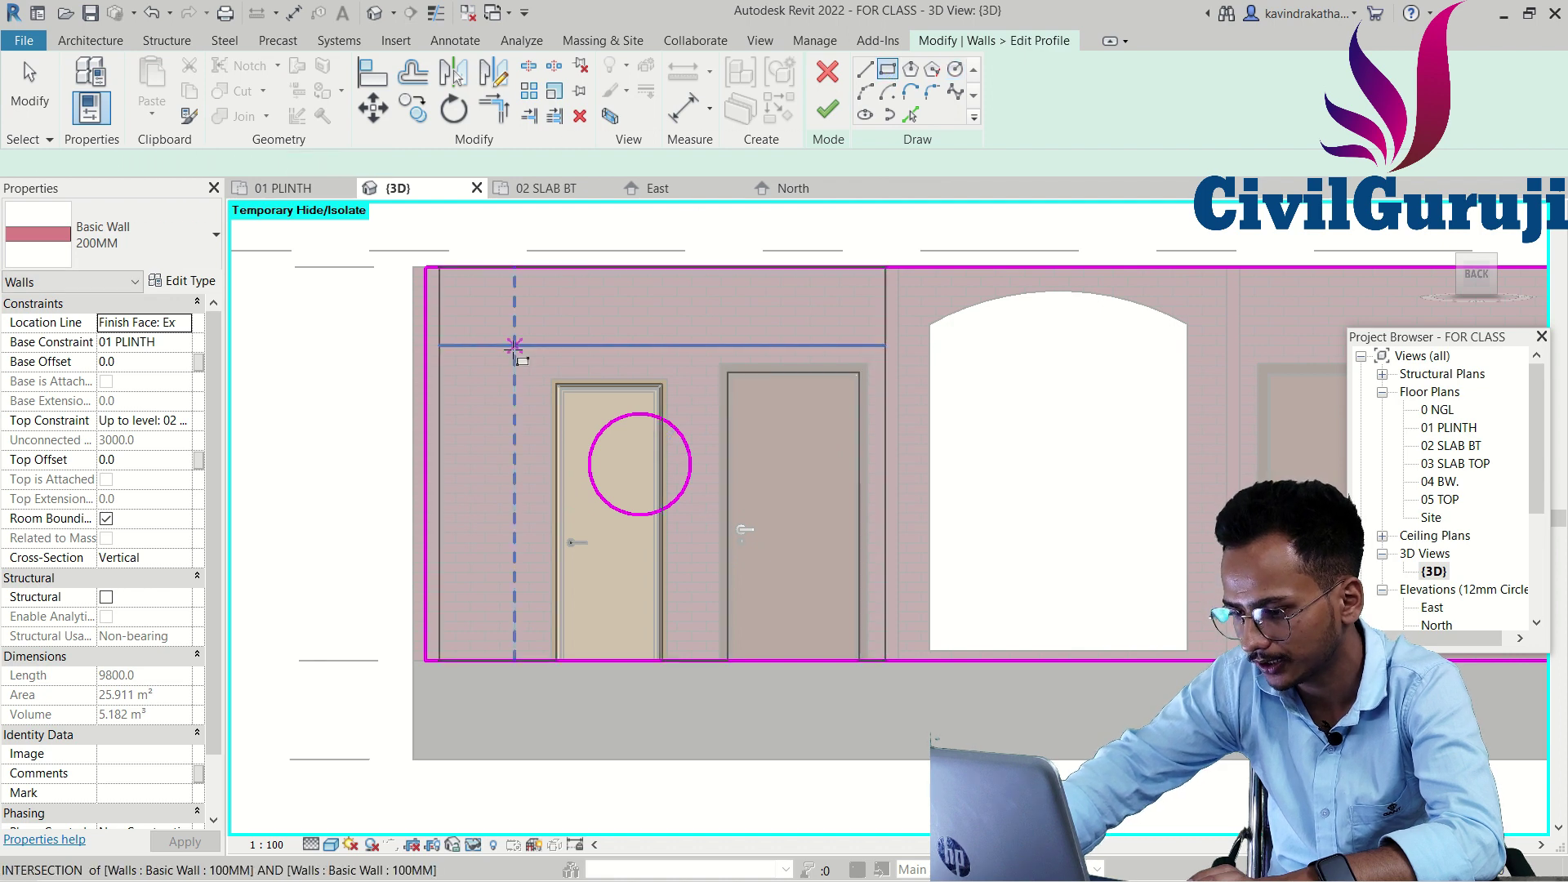
pyautogui.click(500, 307)
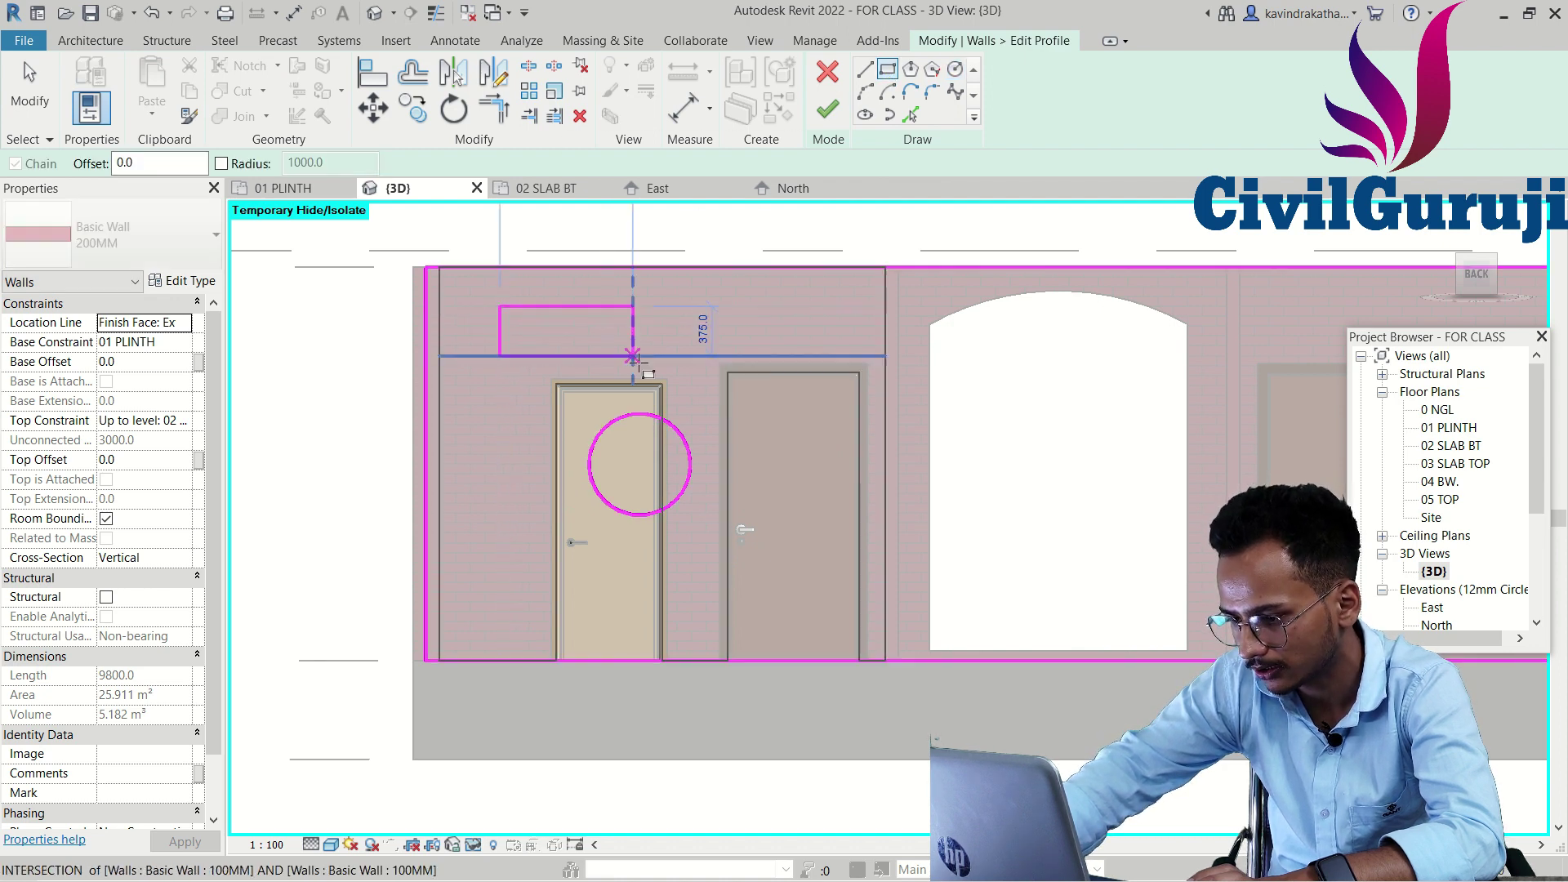
pyautogui.click(662, 356)
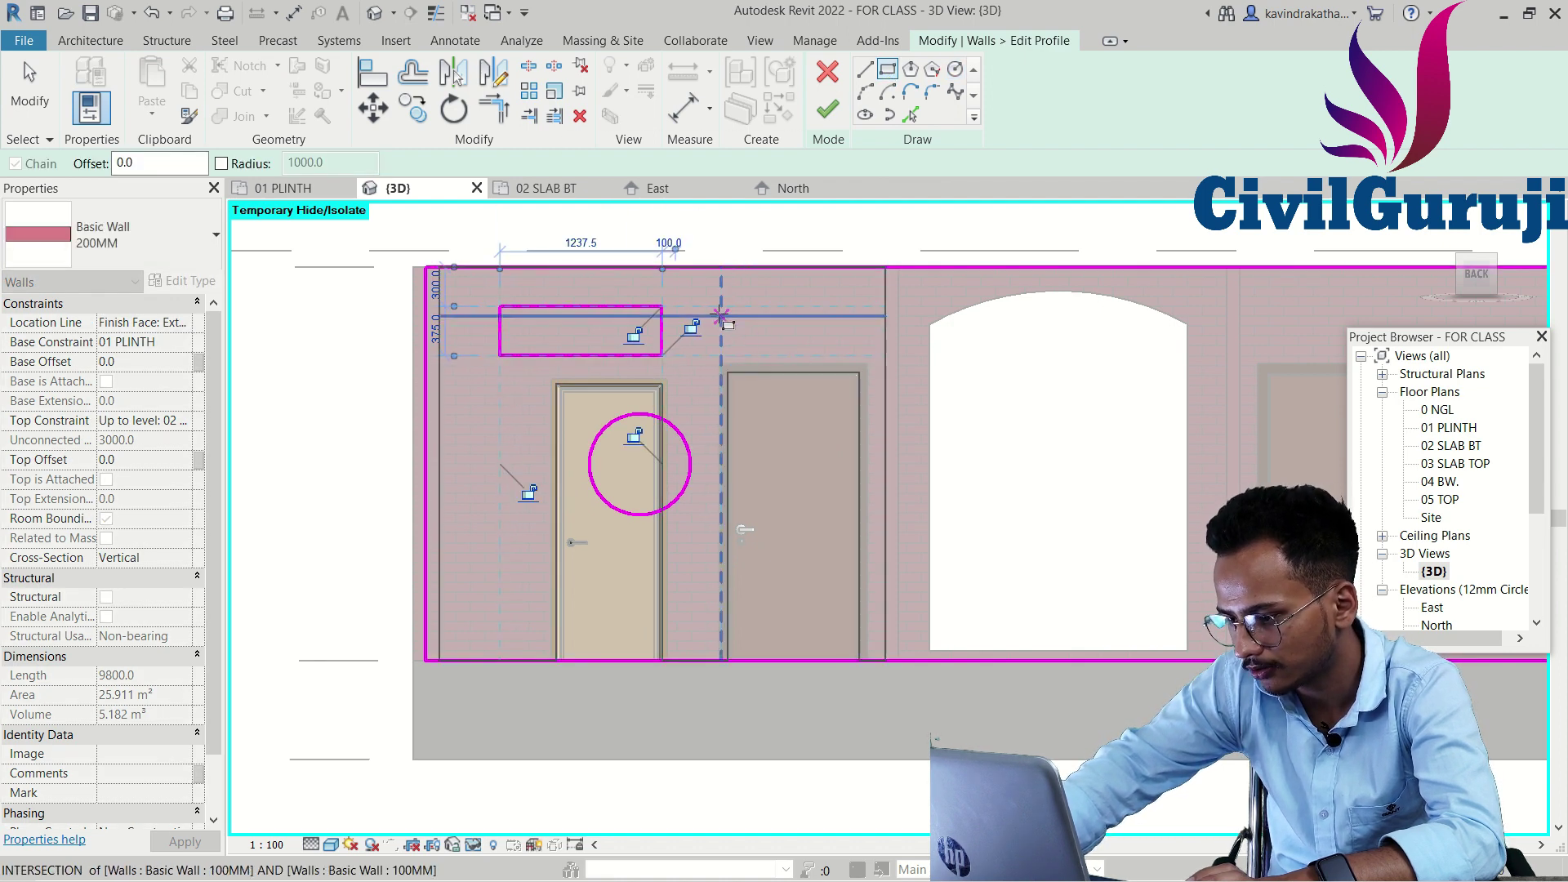
pyautogui.click(721, 316)
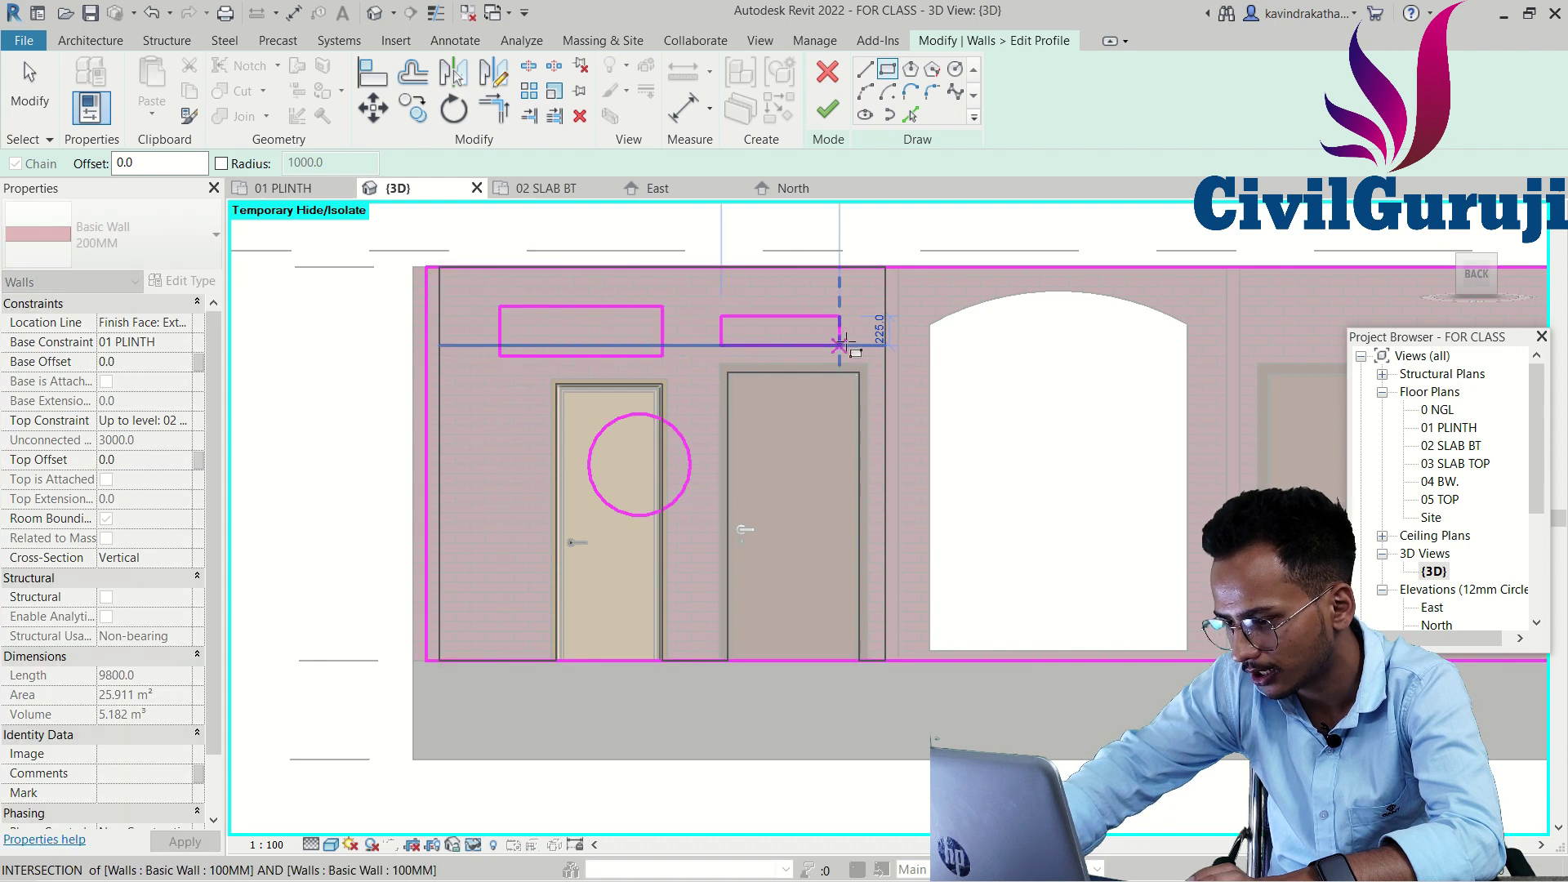
pyautogui.click(854, 335)
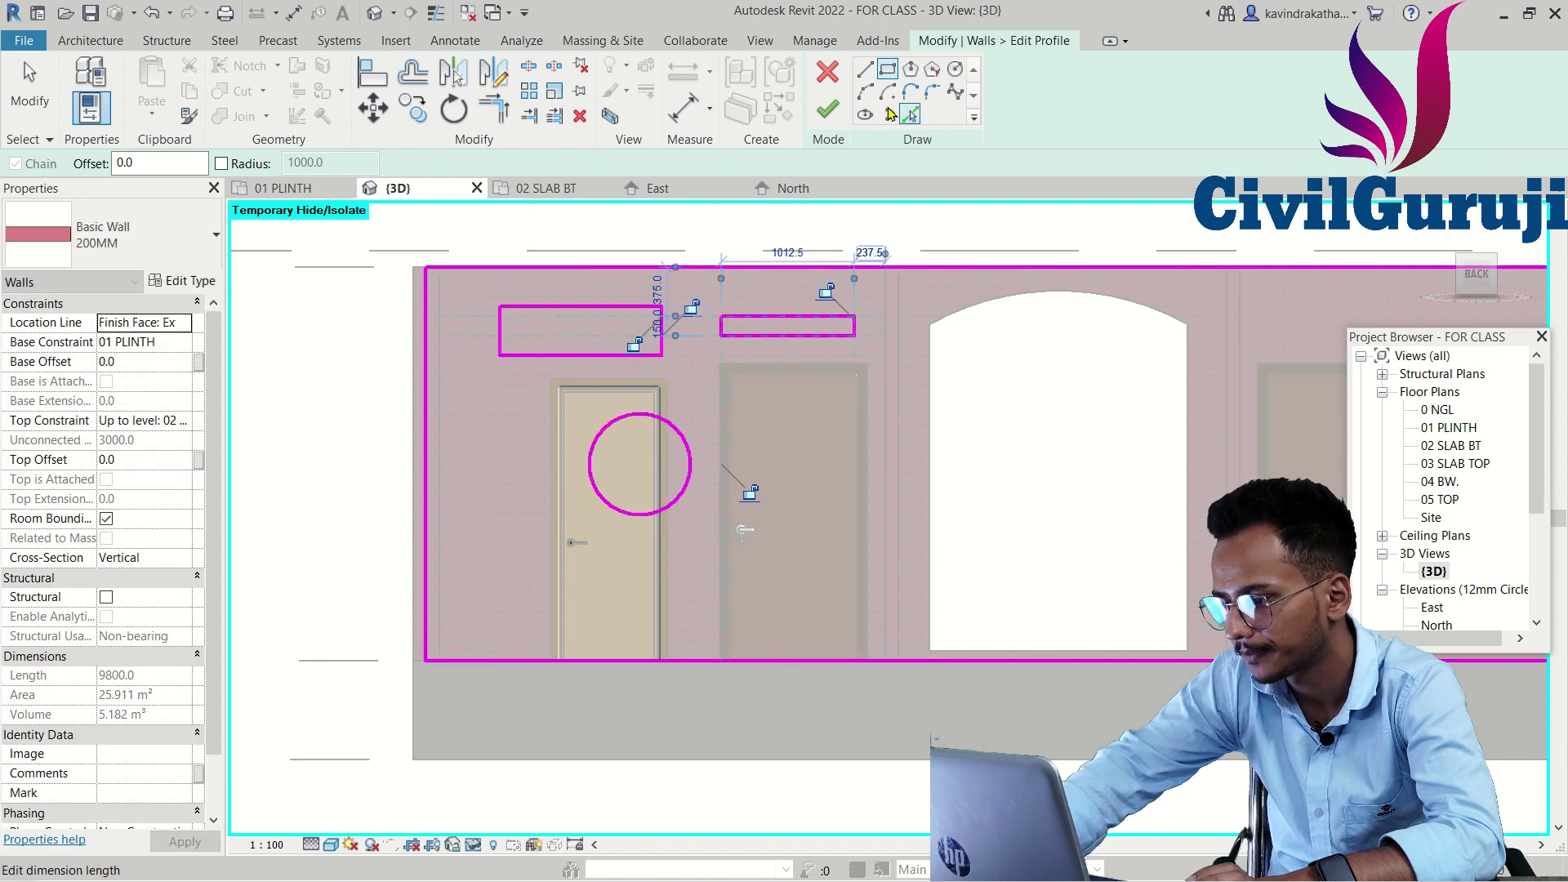
pyautogui.click(912, 72)
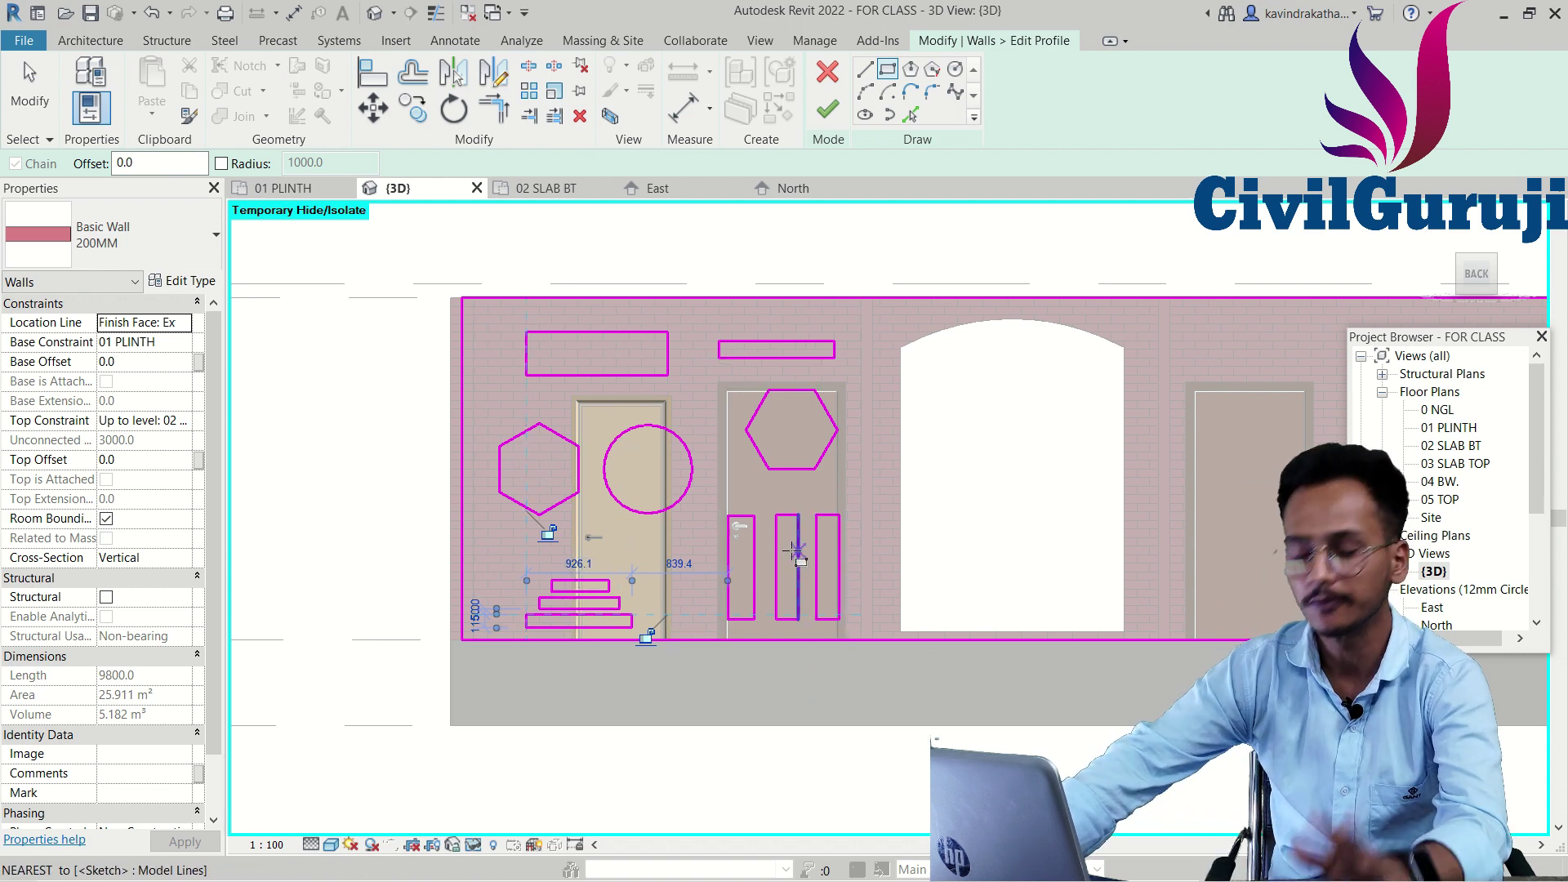
# - Orbit to check the sketch, then finish the profile to cut the shapes through the wall
pyautogui.moveTo(794, 519); pyautogui.dragTo(758, 613, button='middle')
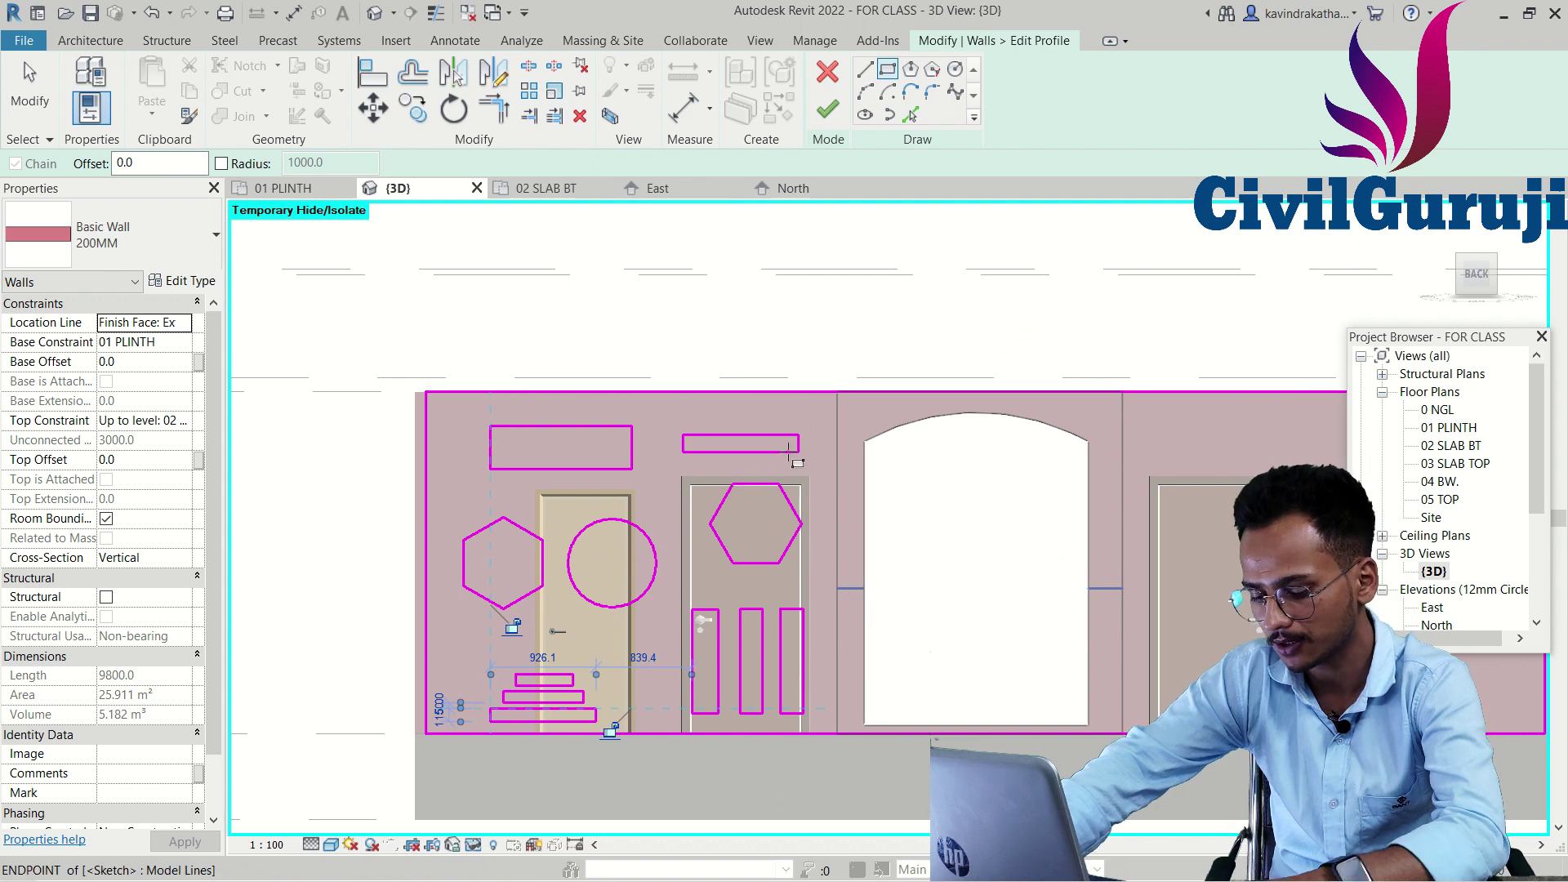
pyautogui.keyDown('shift'); pyautogui.moveTo(771, 441); pyautogui.dragTo(659, 509, button='middle'); pyautogui.keyUp('shift')
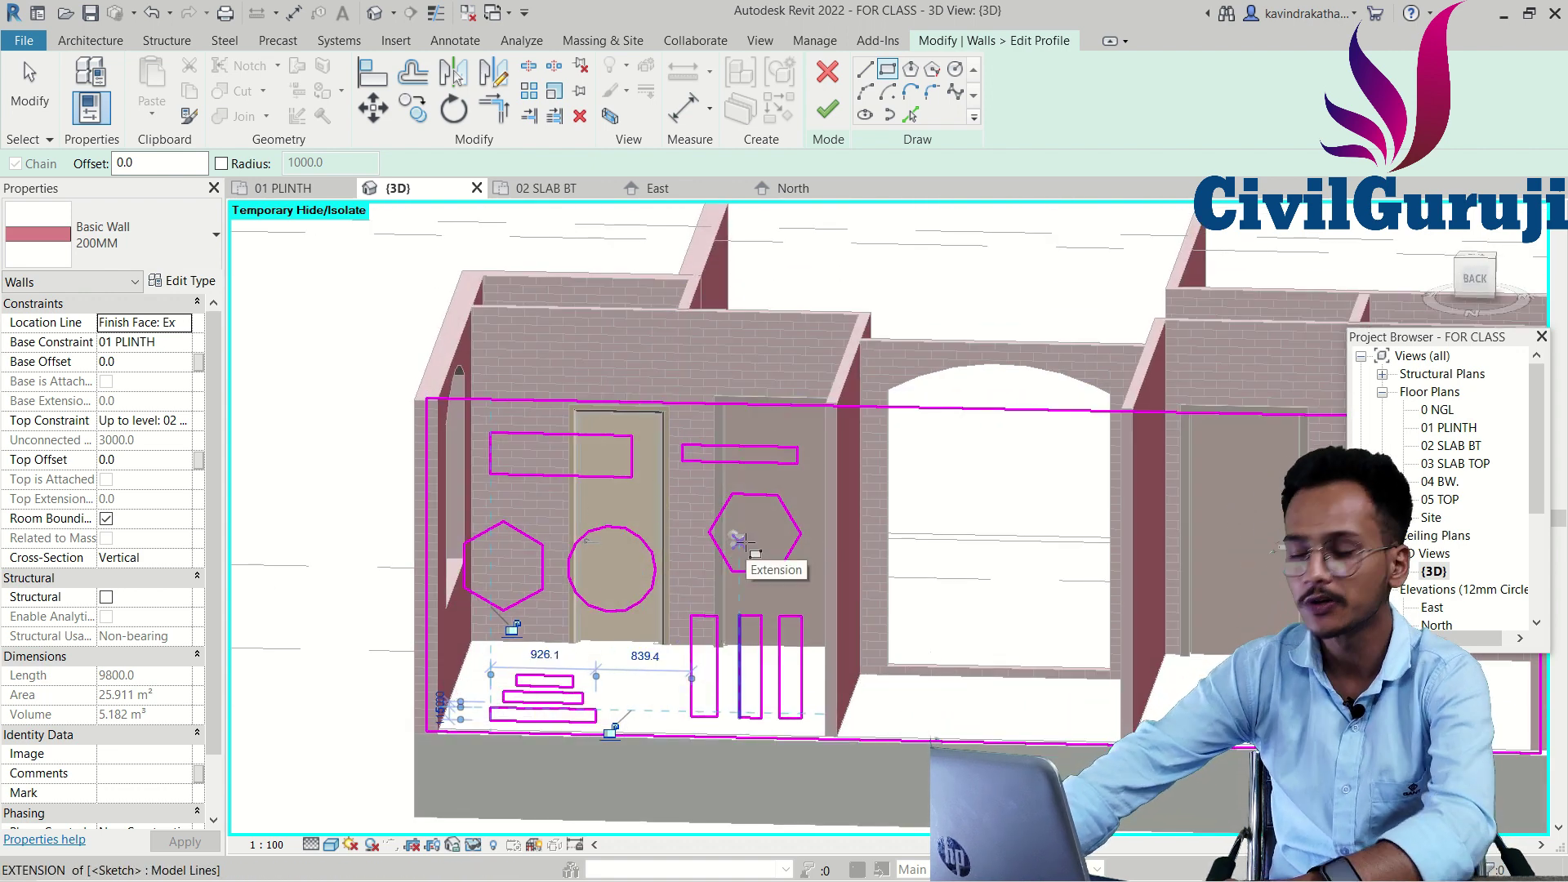
pyautogui.moveTo(738, 541); pyautogui.dragTo(731, 461, button='middle')
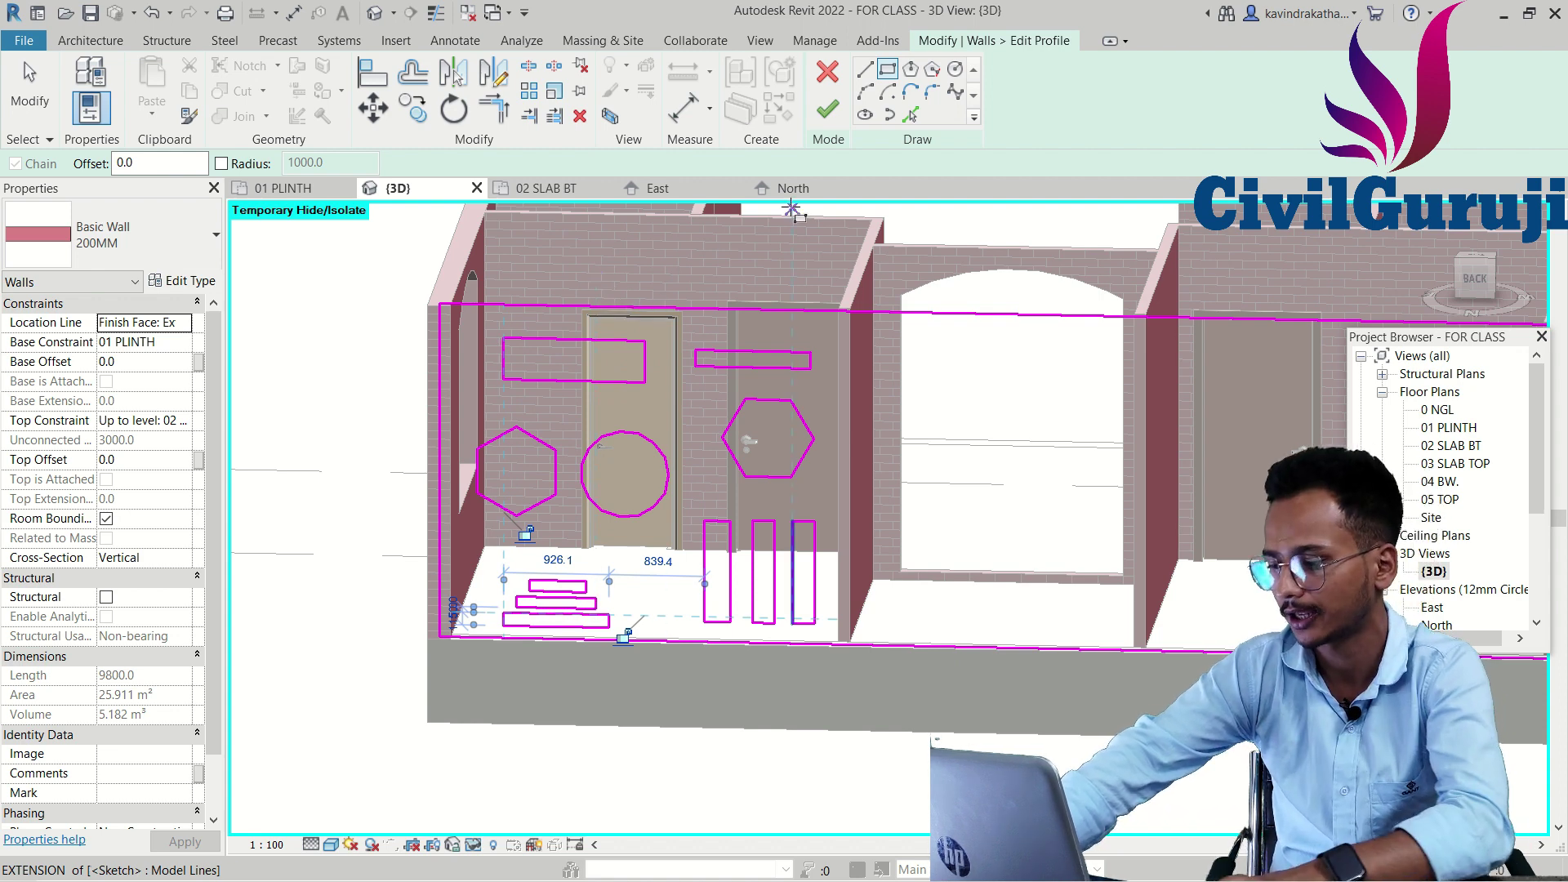
pyautogui.click(828, 109)
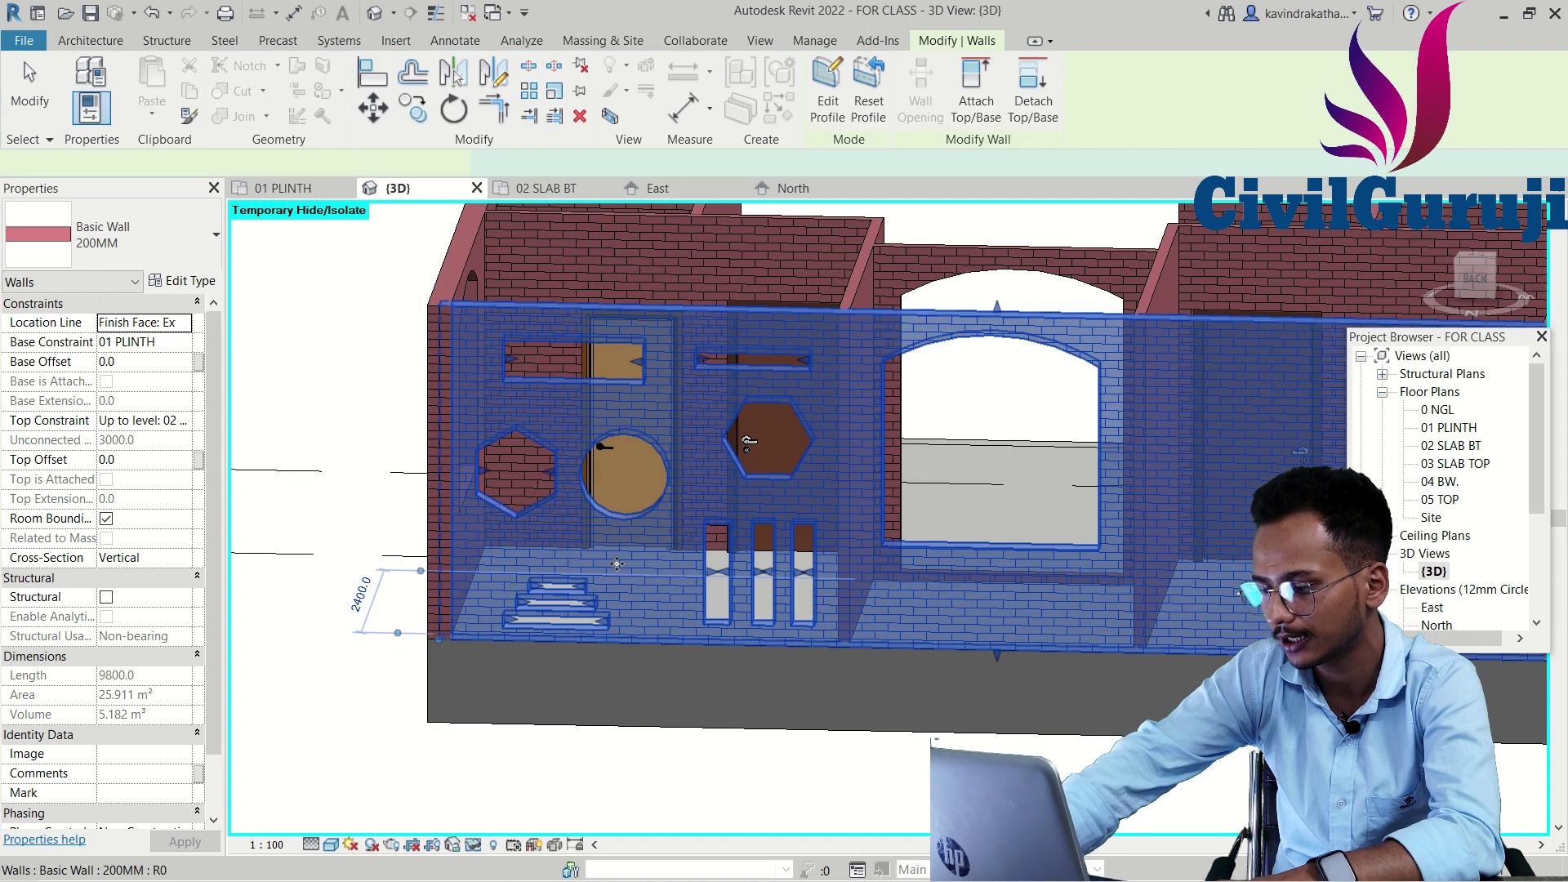
pyautogui.keyDown('shift'); pyautogui.moveTo(346, 474); pyautogui.dragTo(367, 457, button='middle'); pyautogui.keyUp('shift')
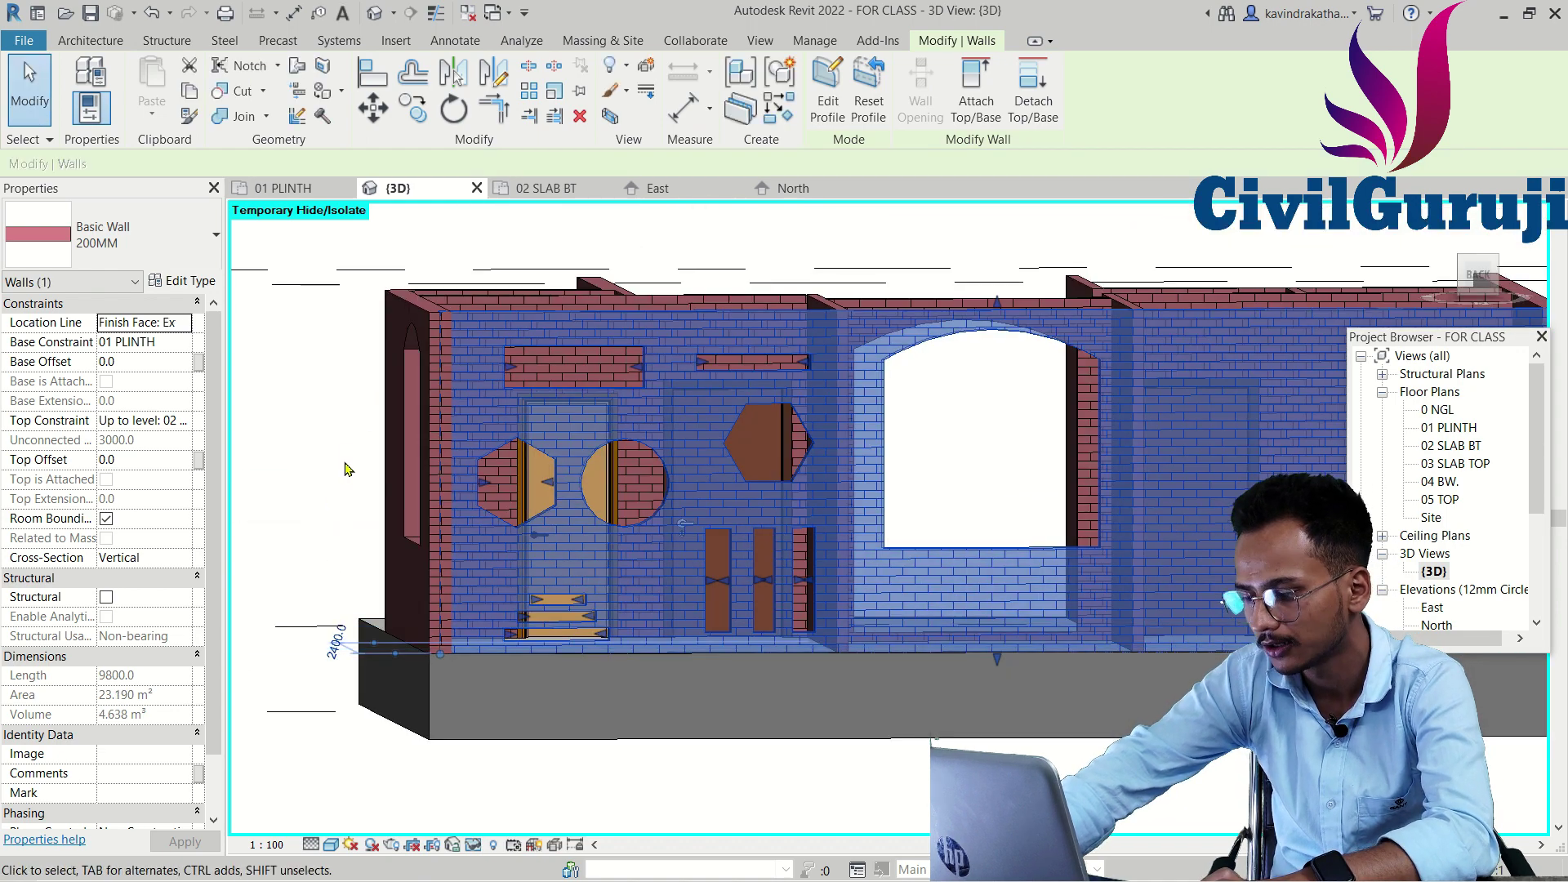
pyautogui.press('Escape')
pyautogui.moveTo(499, 482)
pyautogui.keyDown('shift'); pyautogui.mouseDown(button='middle')
pyautogui.moveTo(523, 490)
pyautogui.moveTo(467, 543)
pyautogui.moveTo(1027, 607)
pyautogui.moveTo(943, 744)
pyautogui.moveTo(958, 651)
pyautogui.moveTo(864, 685)
pyautogui.mouseUp(button='middle'); pyautogui.keyUp('shift')
pyautogui.keyDown('shift'); pyautogui.moveTo(868, 618); pyautogui.dragTo(841, 658, button='middle'); pyautogui.keyUp('shift')
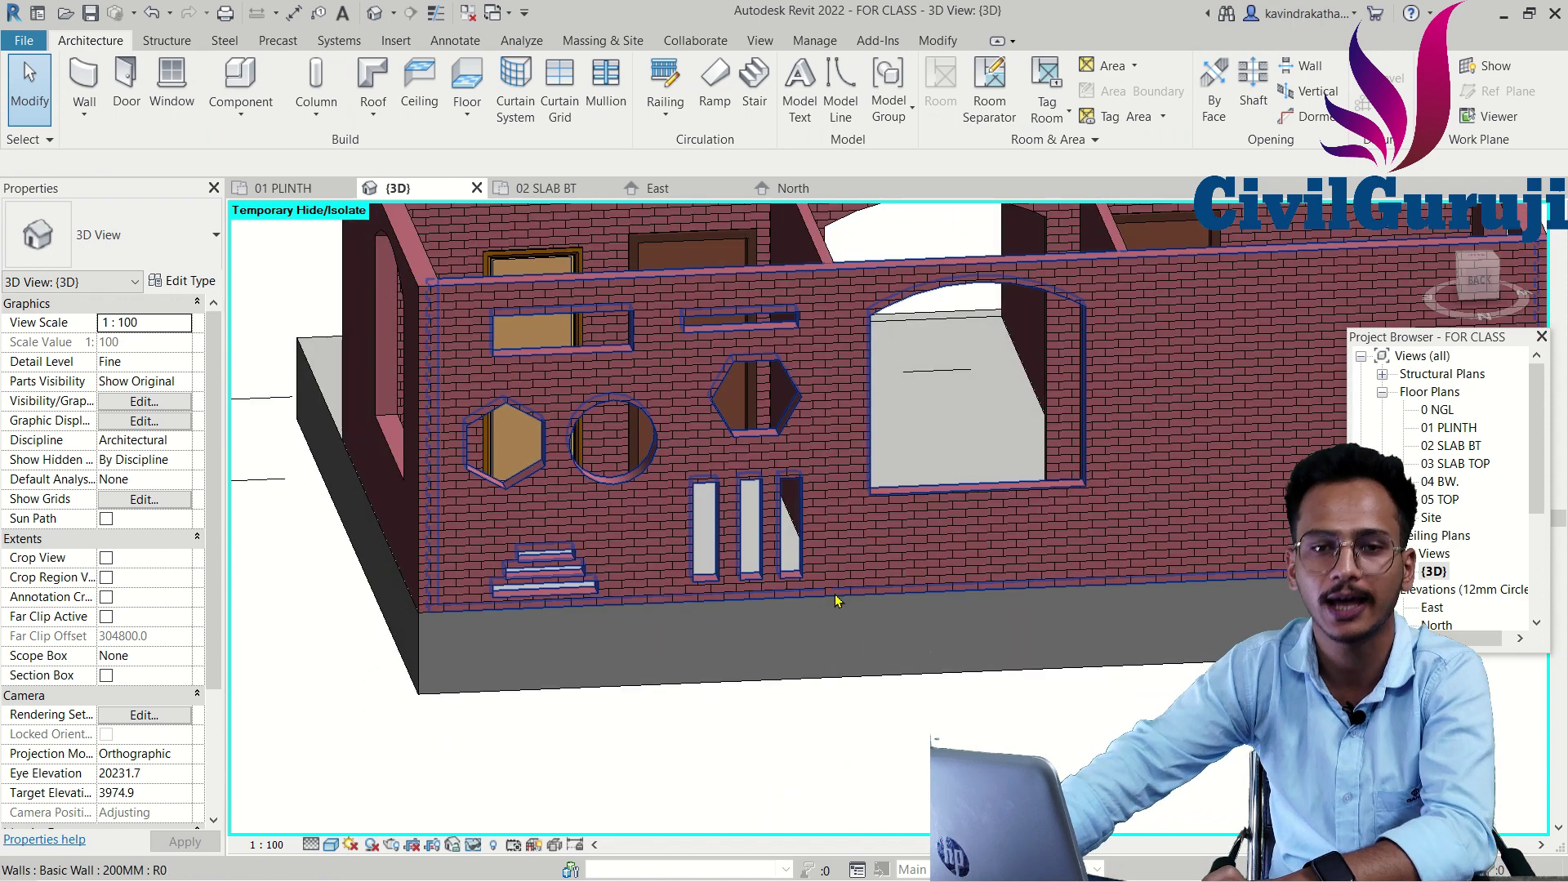